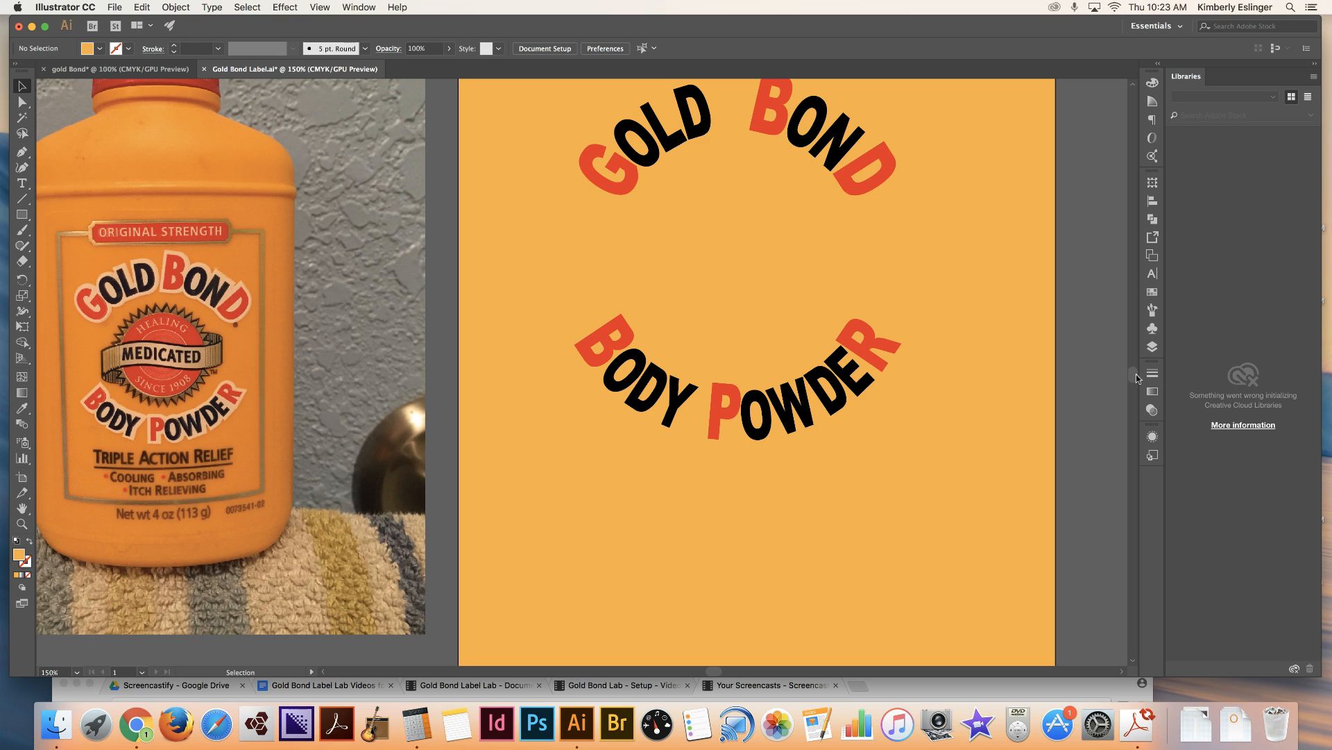
Step: Try a white 5 pt stroke on the curved GOLD BOND text
scroll(1135, 378, up, 3)
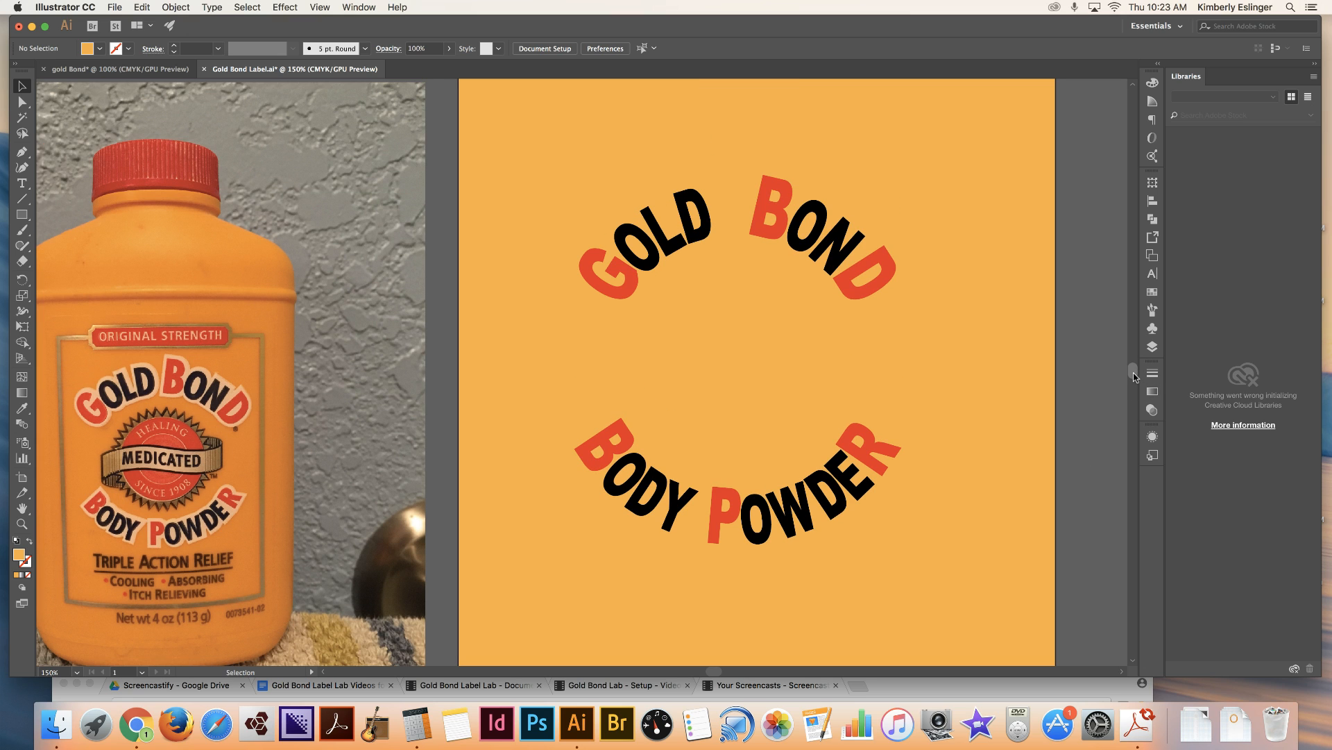
click(631, 298)
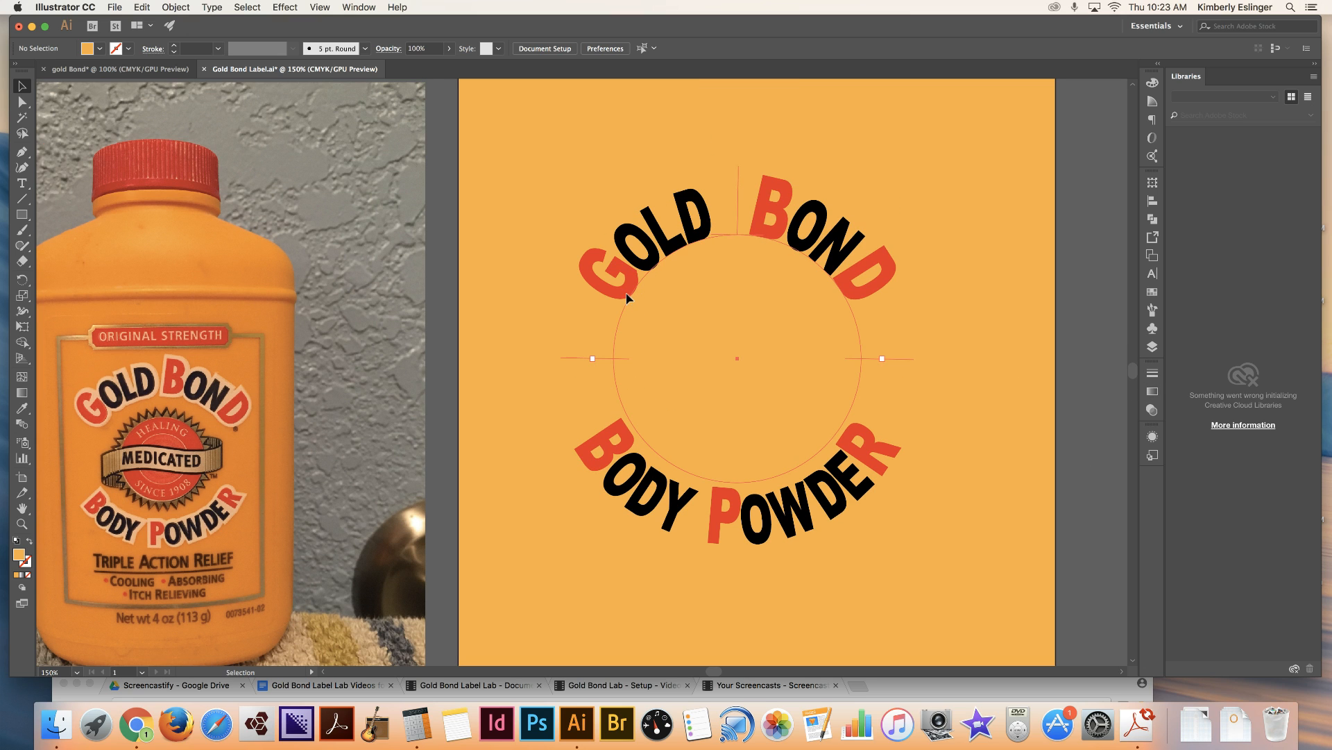
click(128, 49)
click(26, 71)
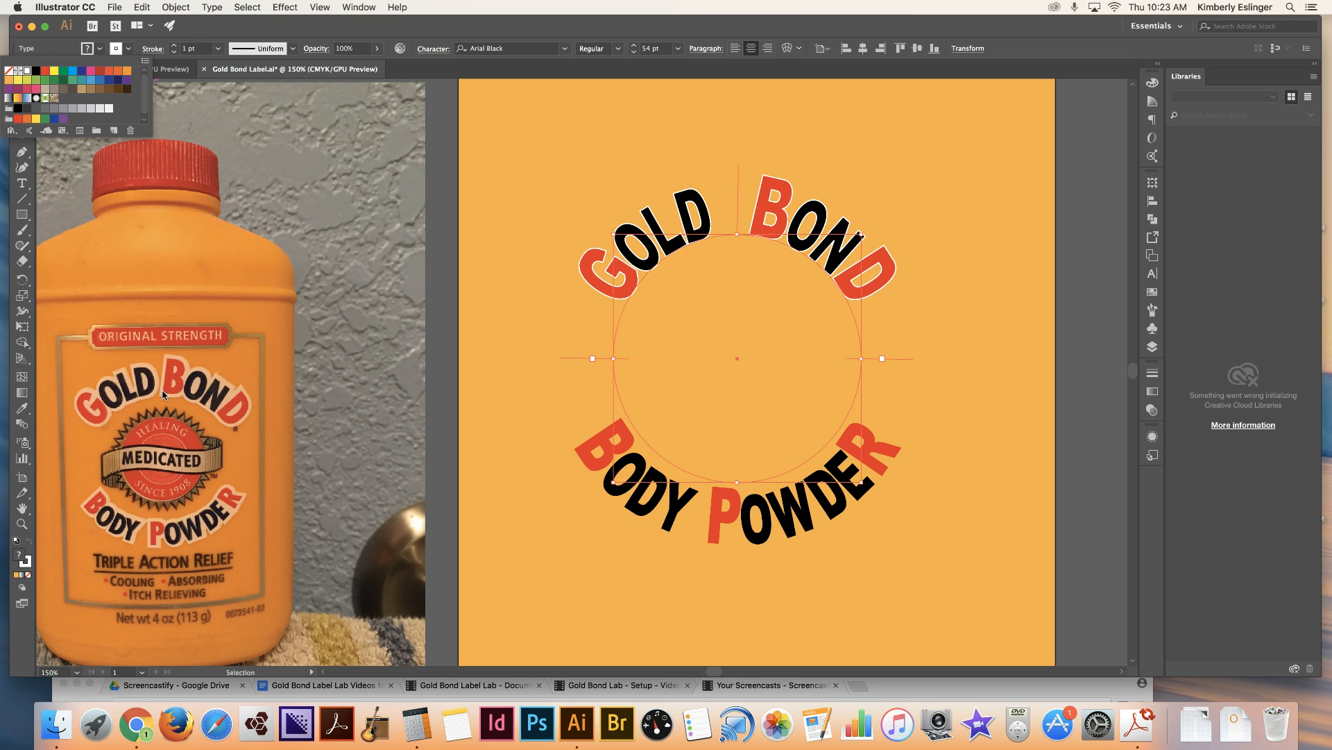
click(174, 45)
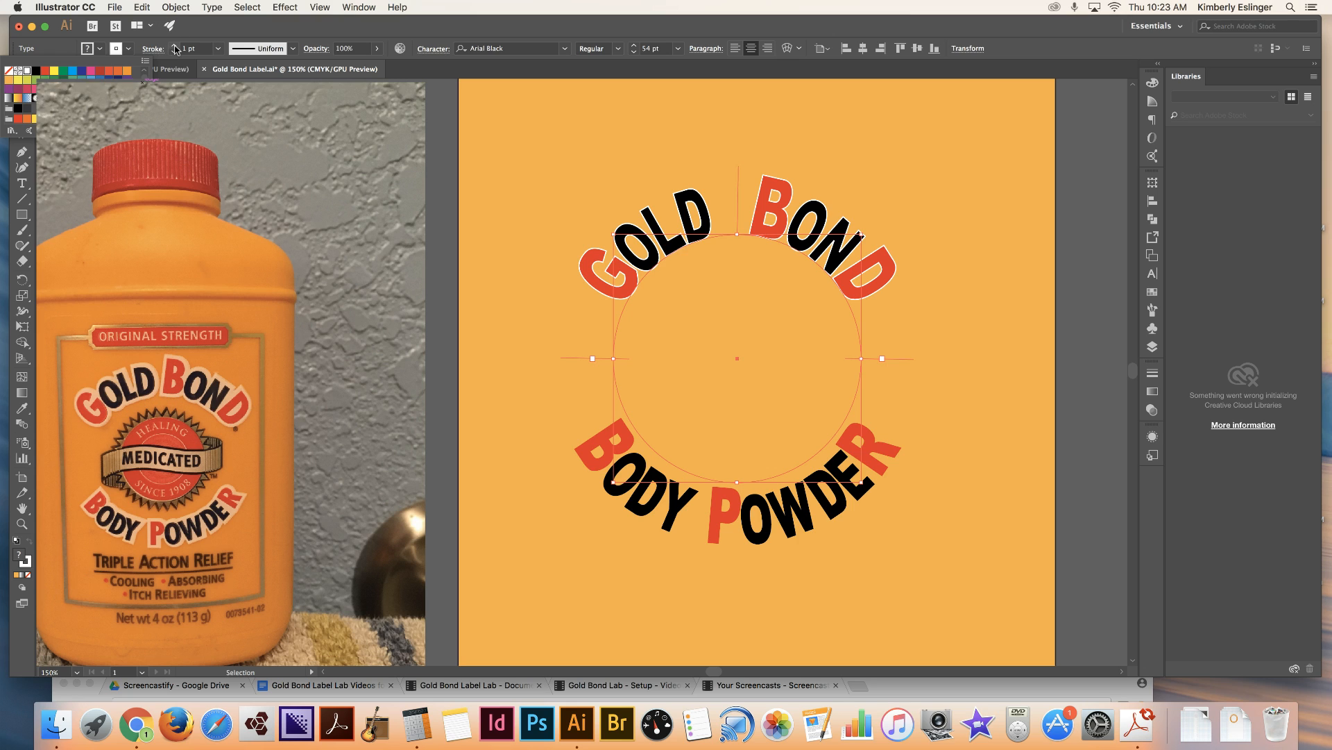
click(174, 45)
click(175, 45)
click(174, 46)
click(174, 46)
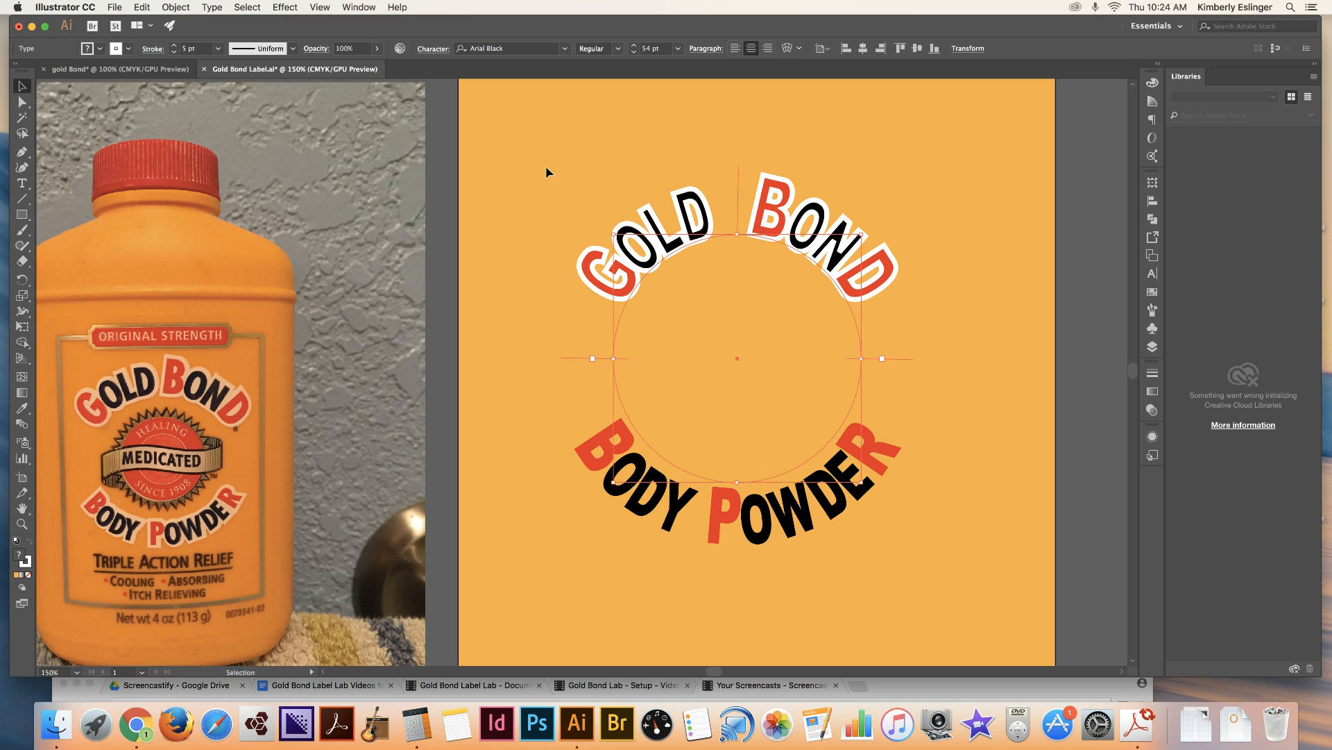
Step: Reduce the GOLD BOND text's stroke weight until the stroke is removed, and deselect the text
click(175, 53)
click(175, 52)
click(174, 53)
click(174, 53)
click(174, 53)
click(175, 52)
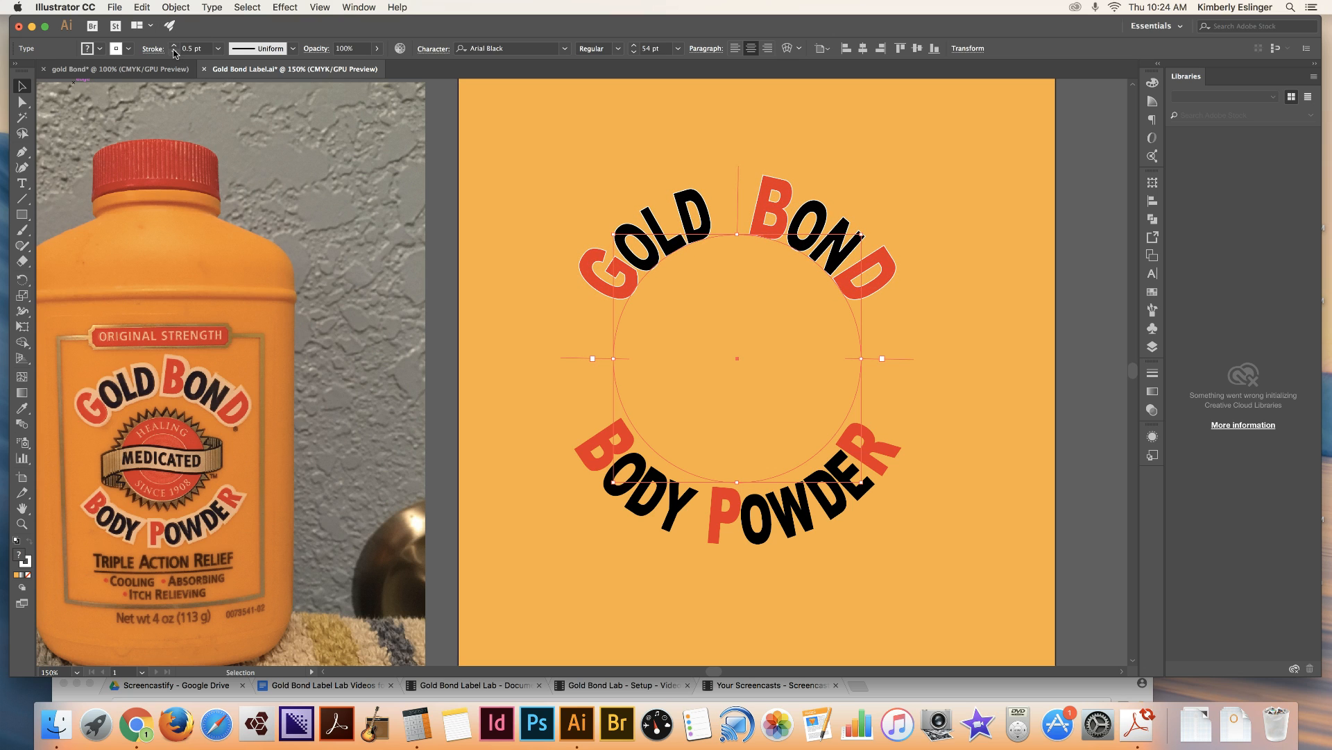
click(174, 52)
click(174, 53)
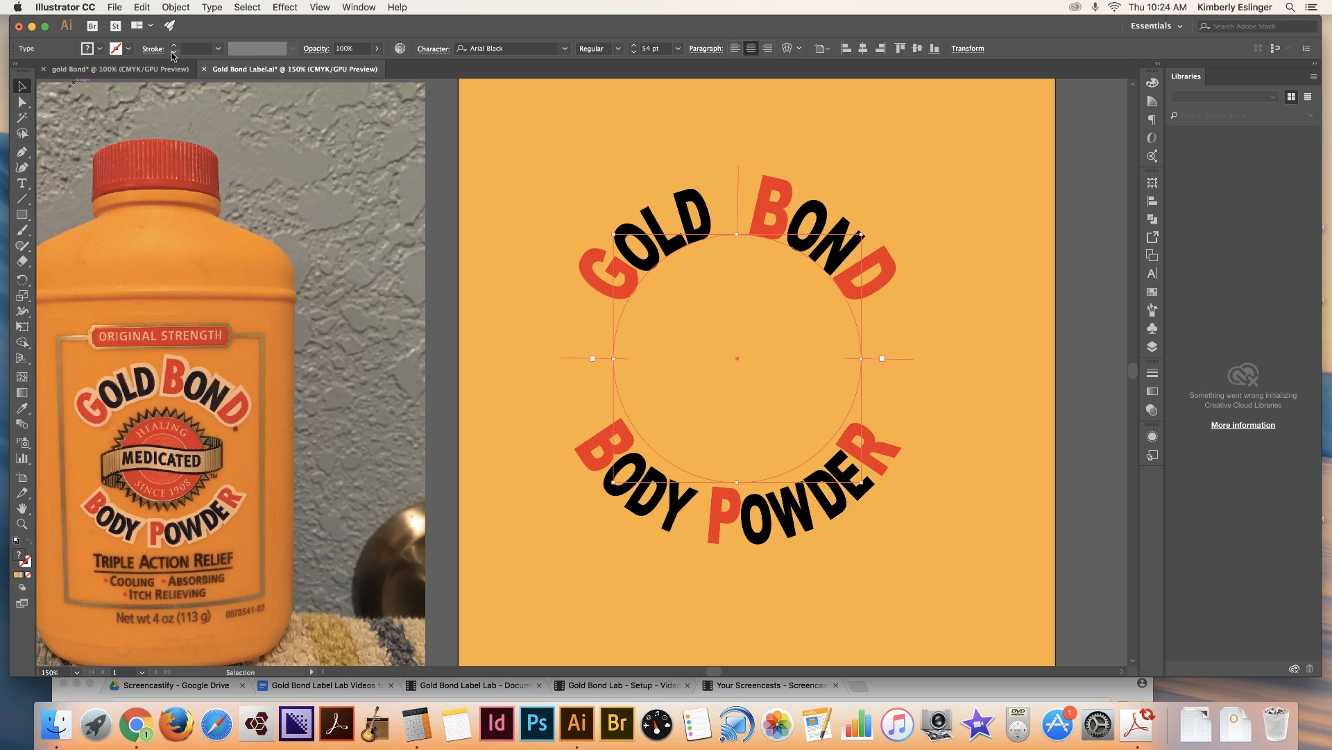
click(984, 384)
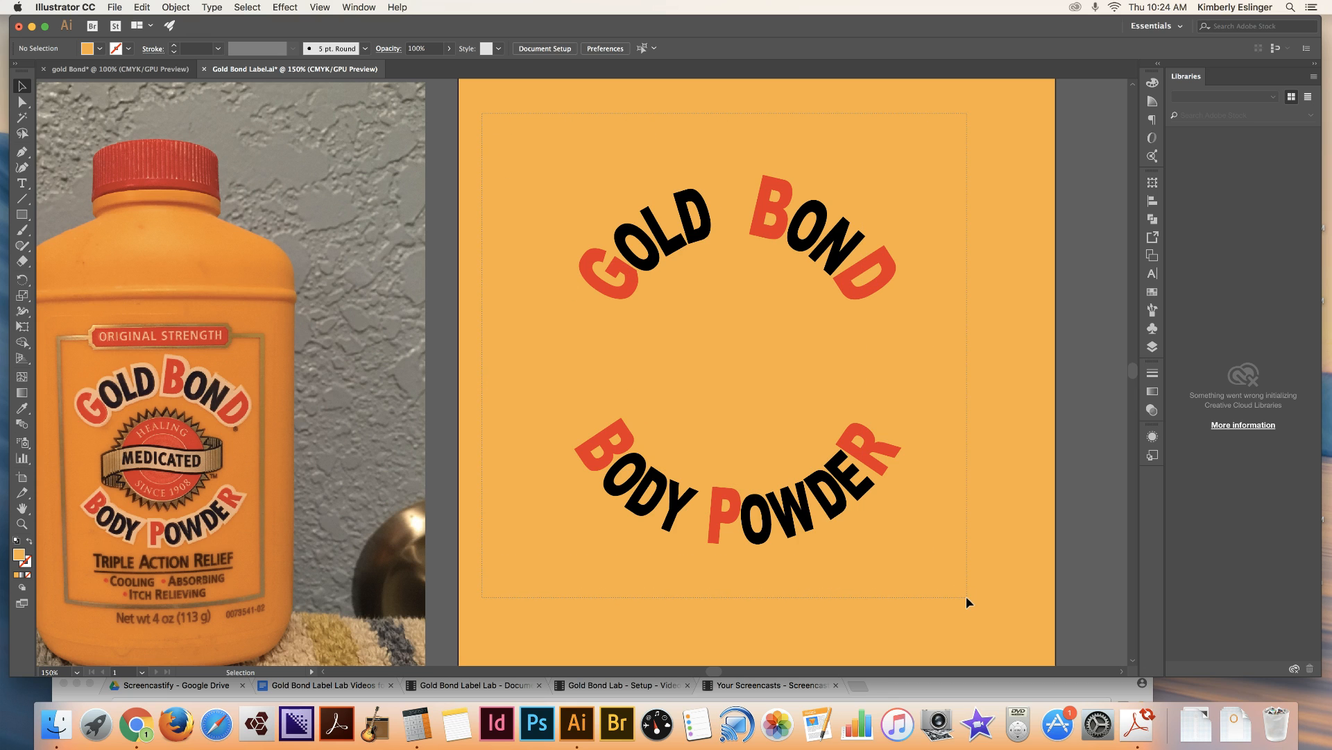
Step: Select both the GOLD BOND and BODY POWDER curved texts and convert them to outlines
drag(966, 595, 965, 596)
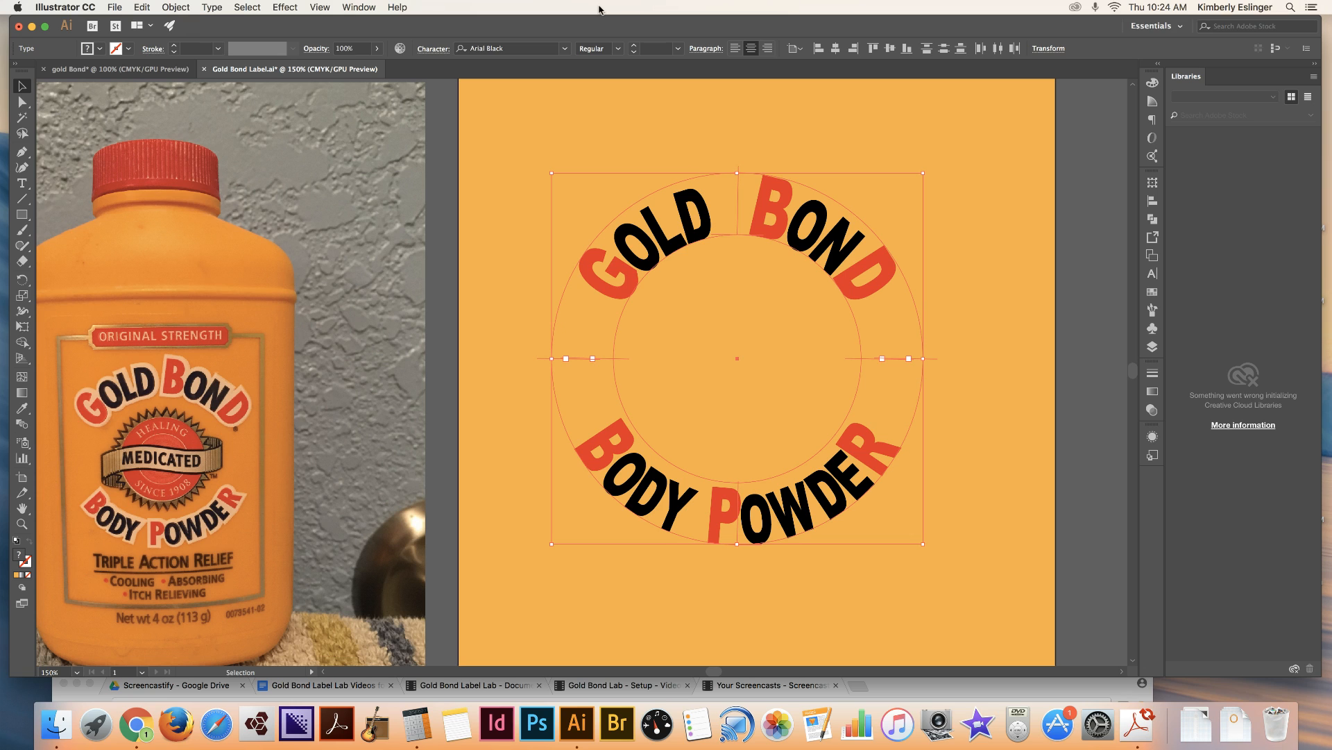
click(210, 8)
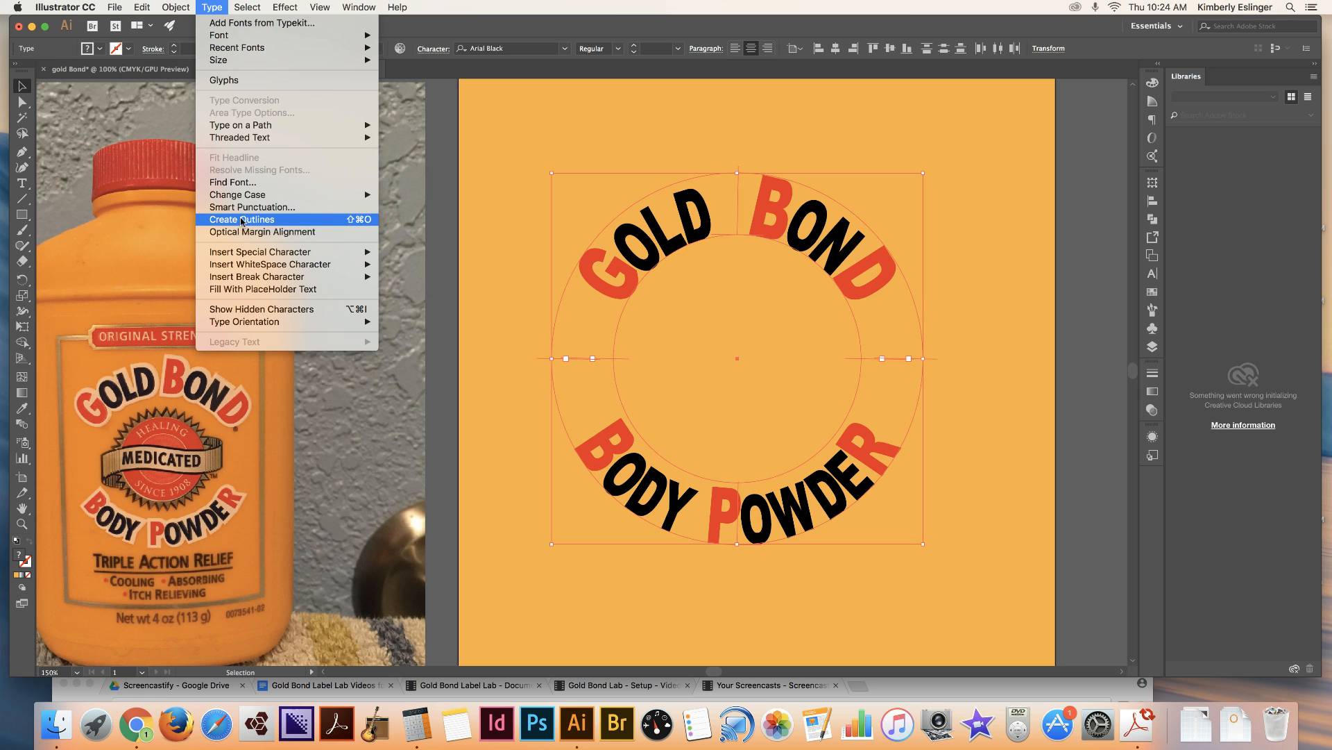
click(519, 135)
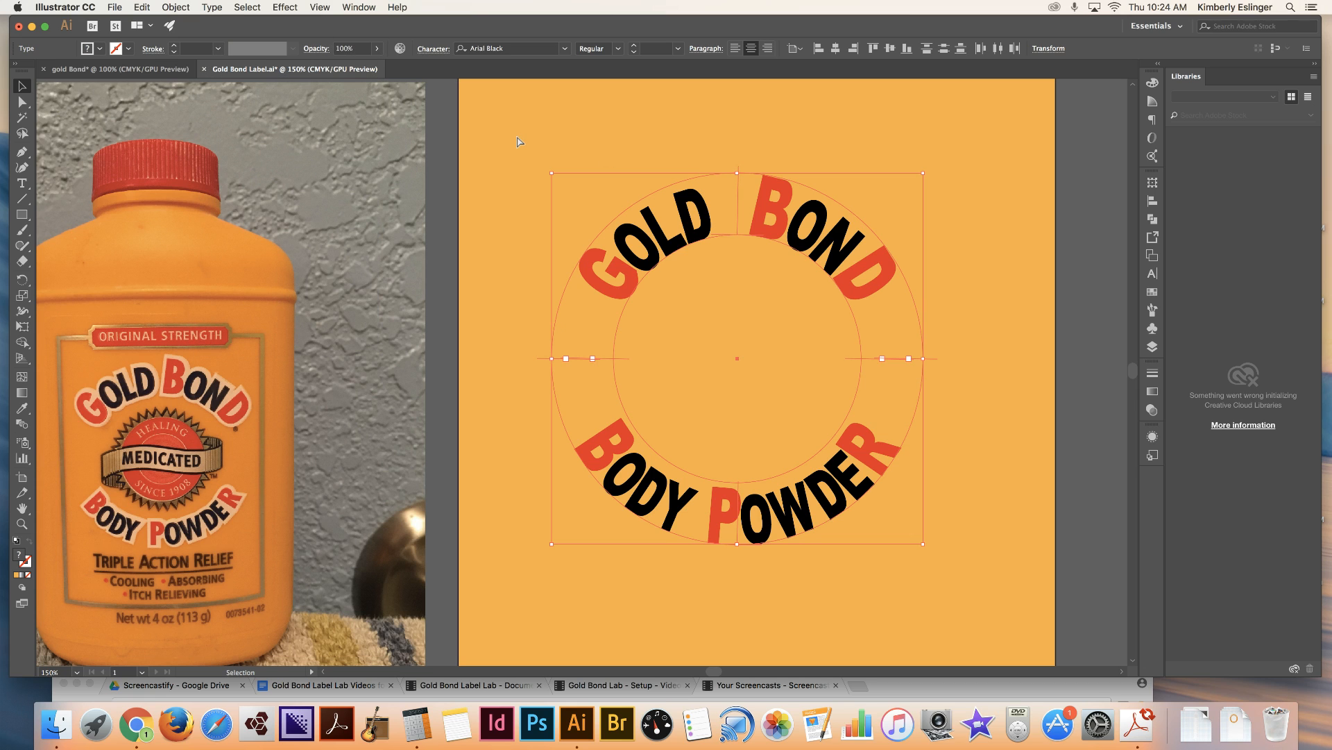
key(super)
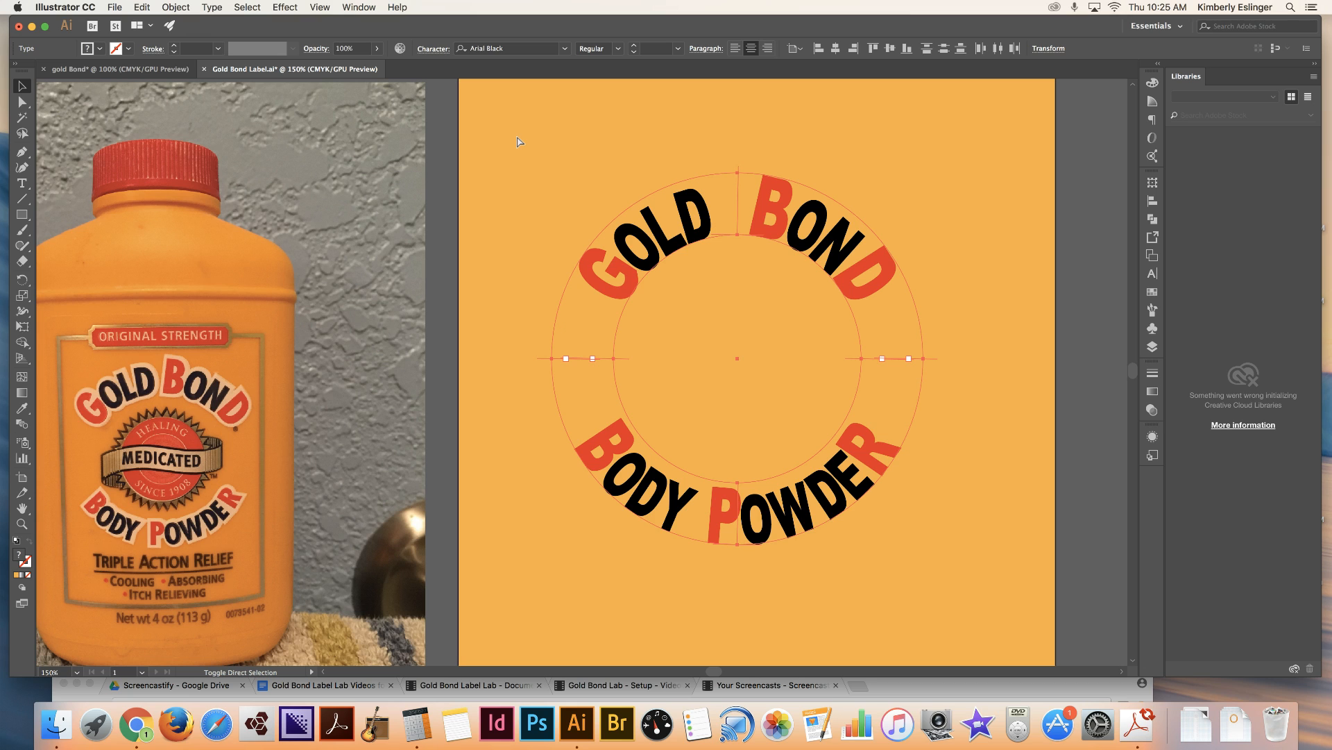
key(super+shift+o)
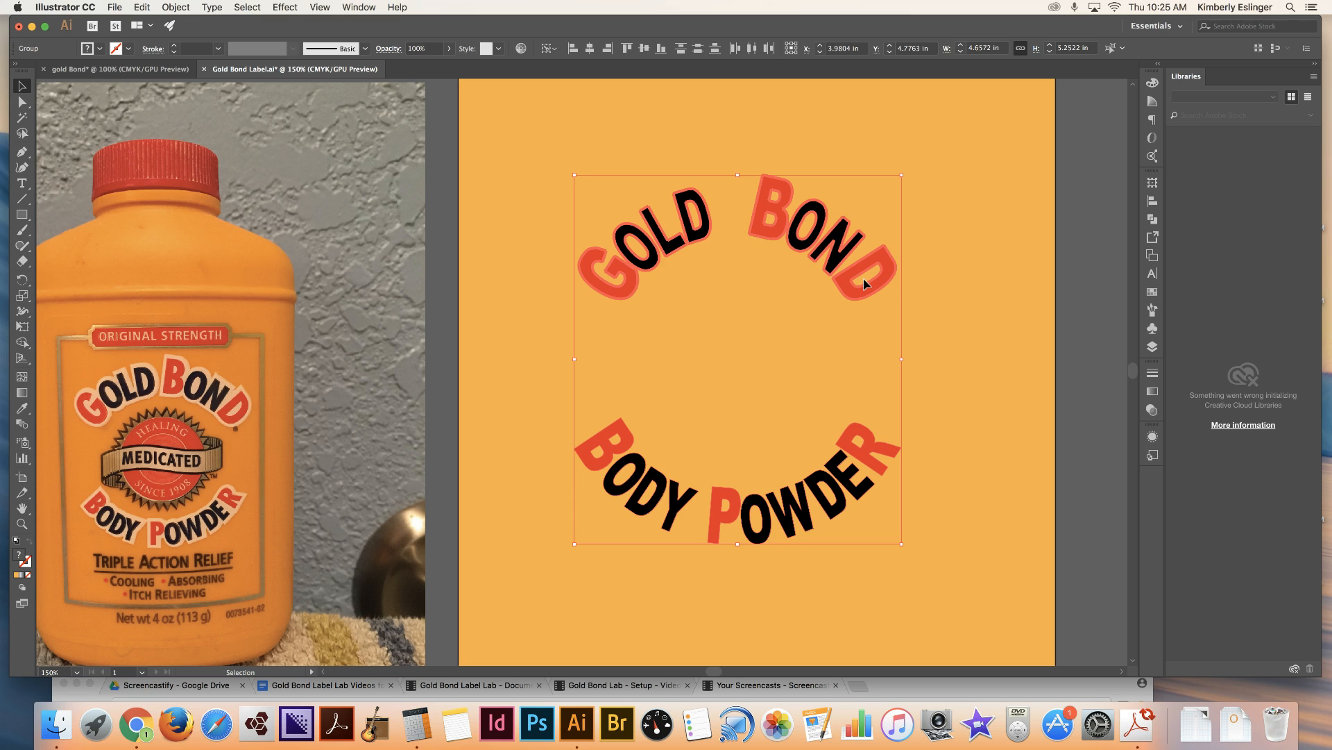
Step: Change Layer 2's selection color to Magenta in its layer options and deselect the artwork
click(1153, 349)
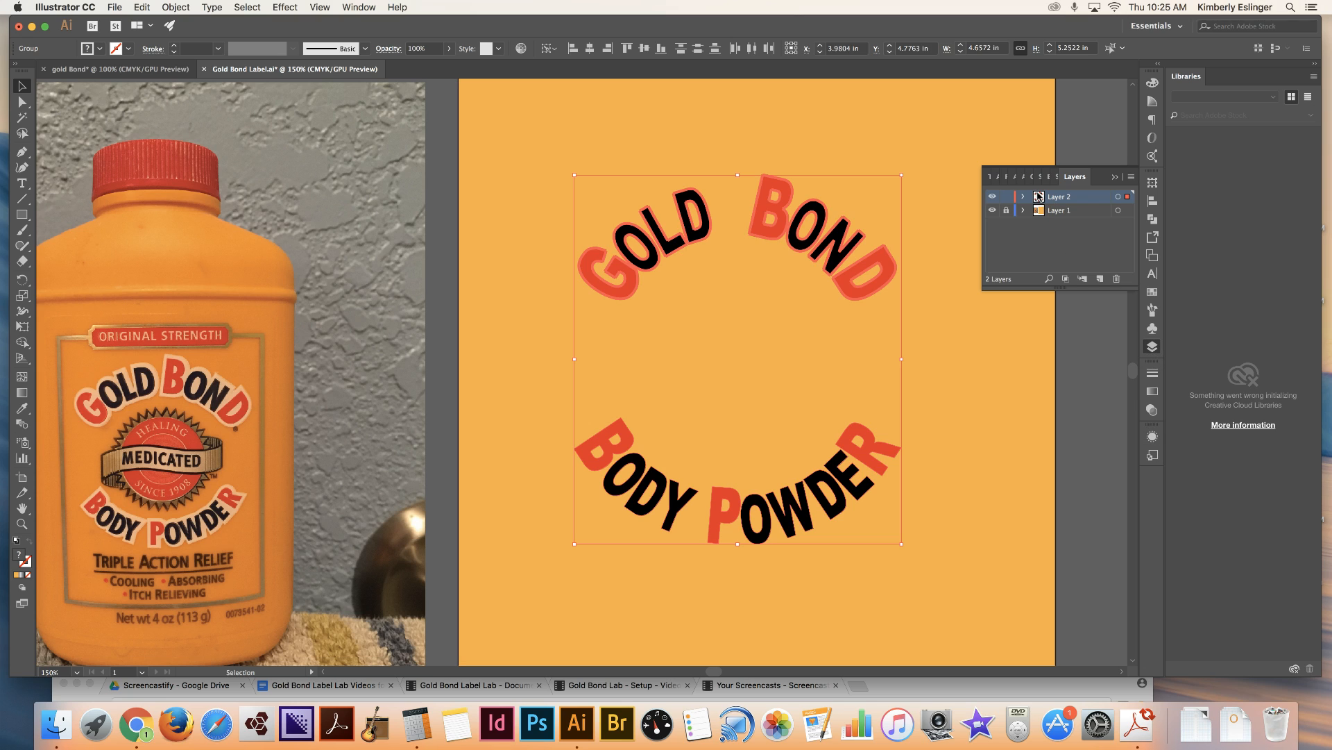
double_click(1039, 197)
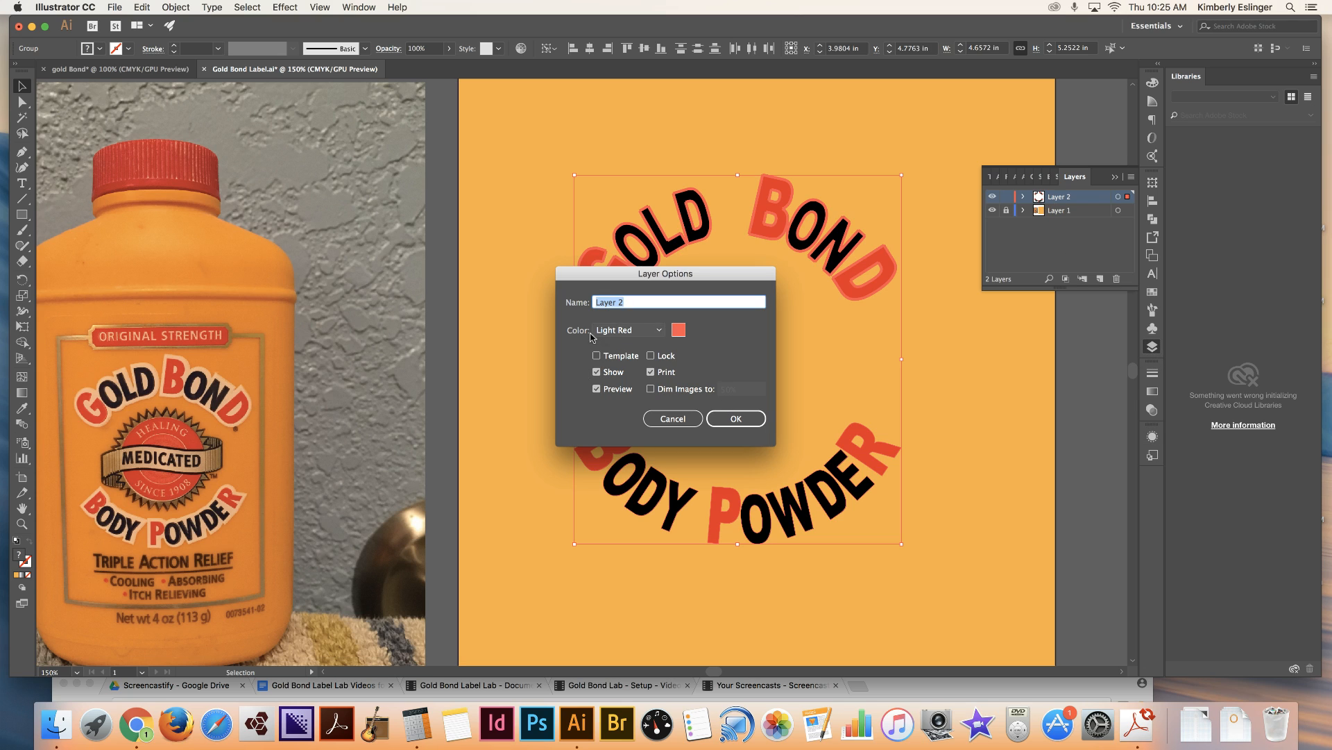
click(660, 330)
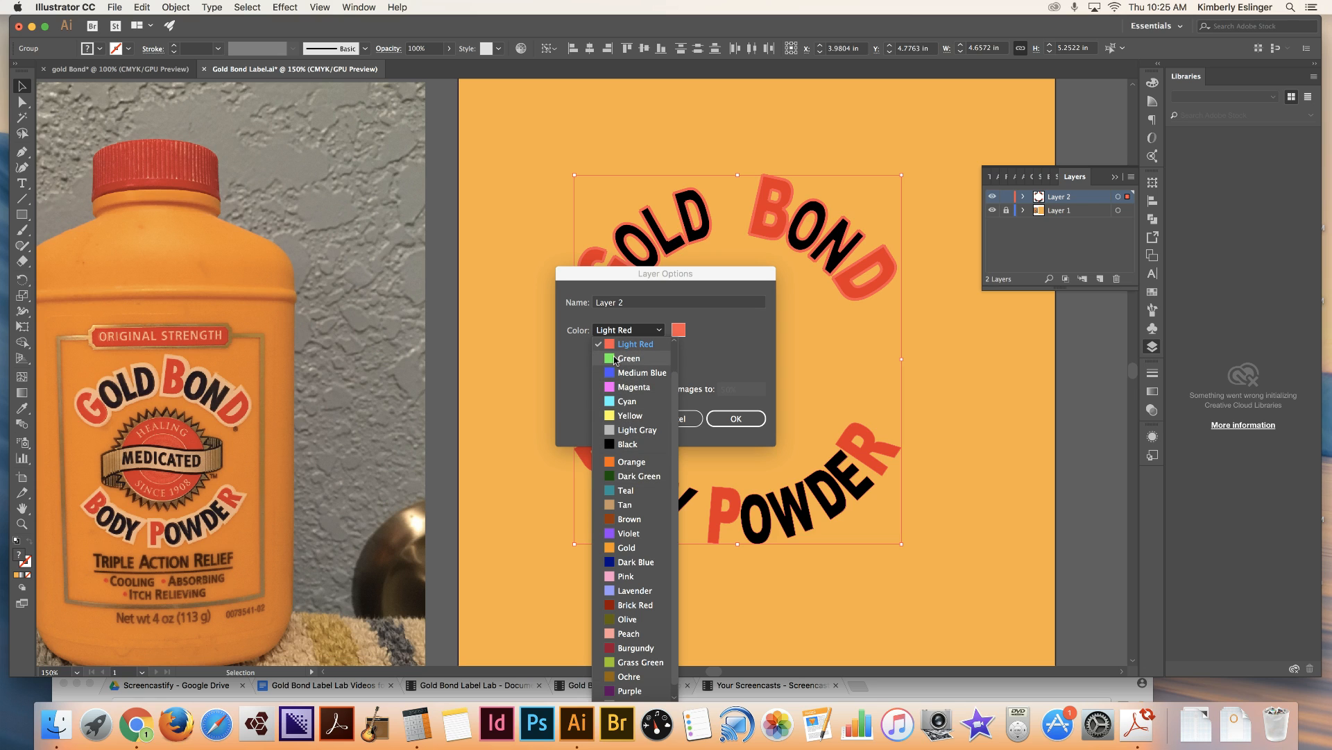
click(612, 388)
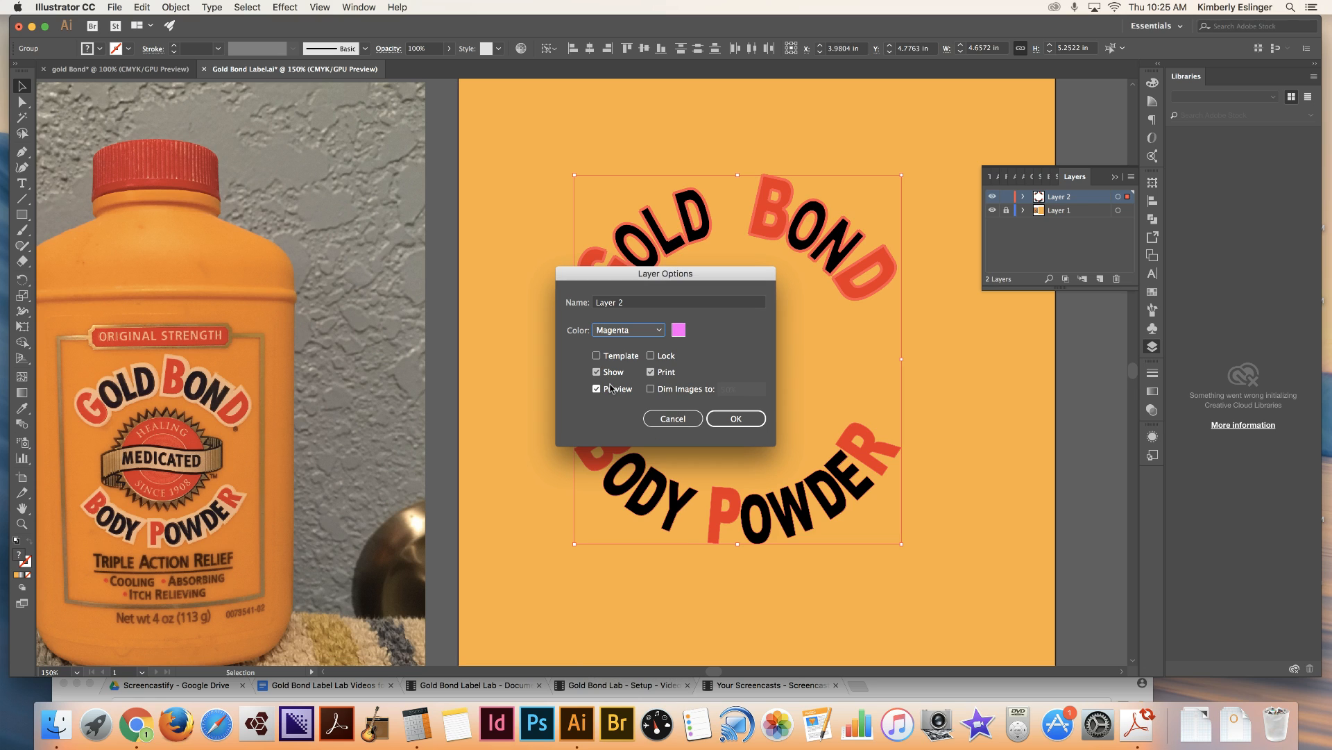
click(732, 420)
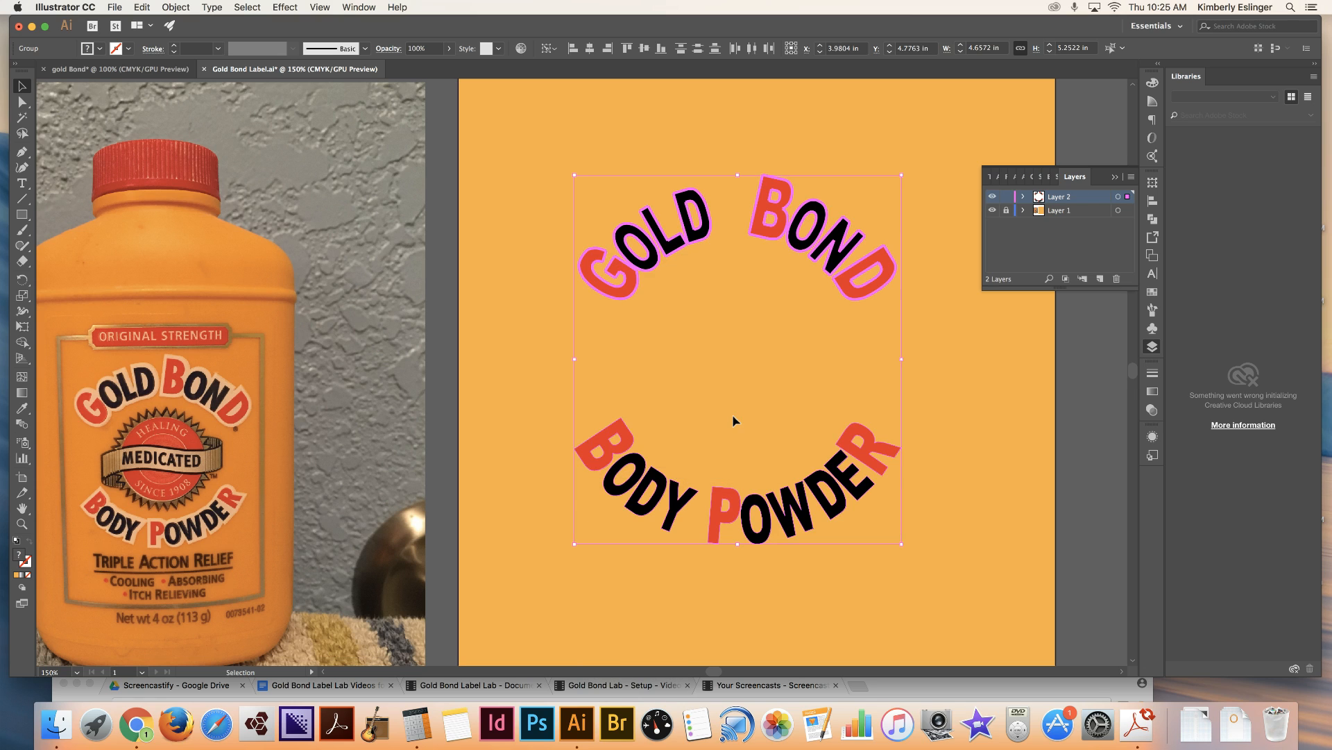
click(940, 351)
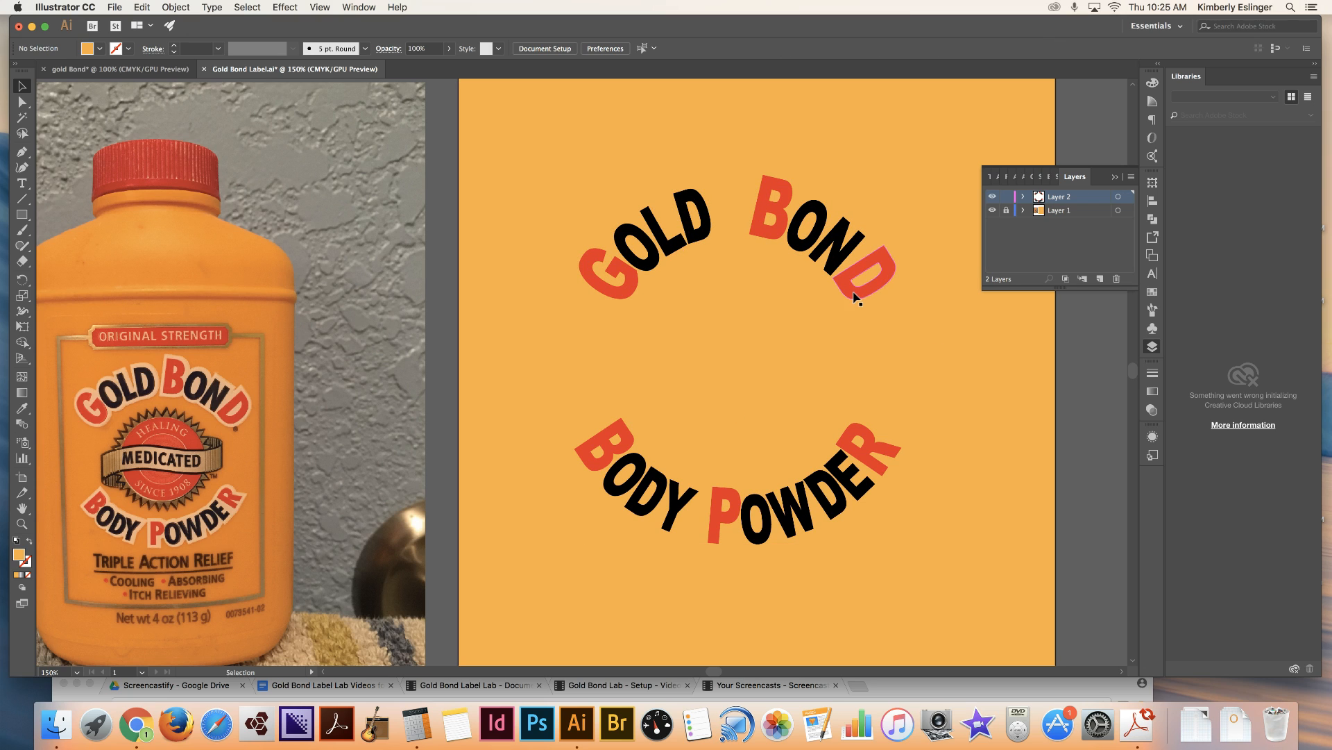
Step: Select the outlined GOLD BOND lettering and apply a white stroke to it
click(867, 295)
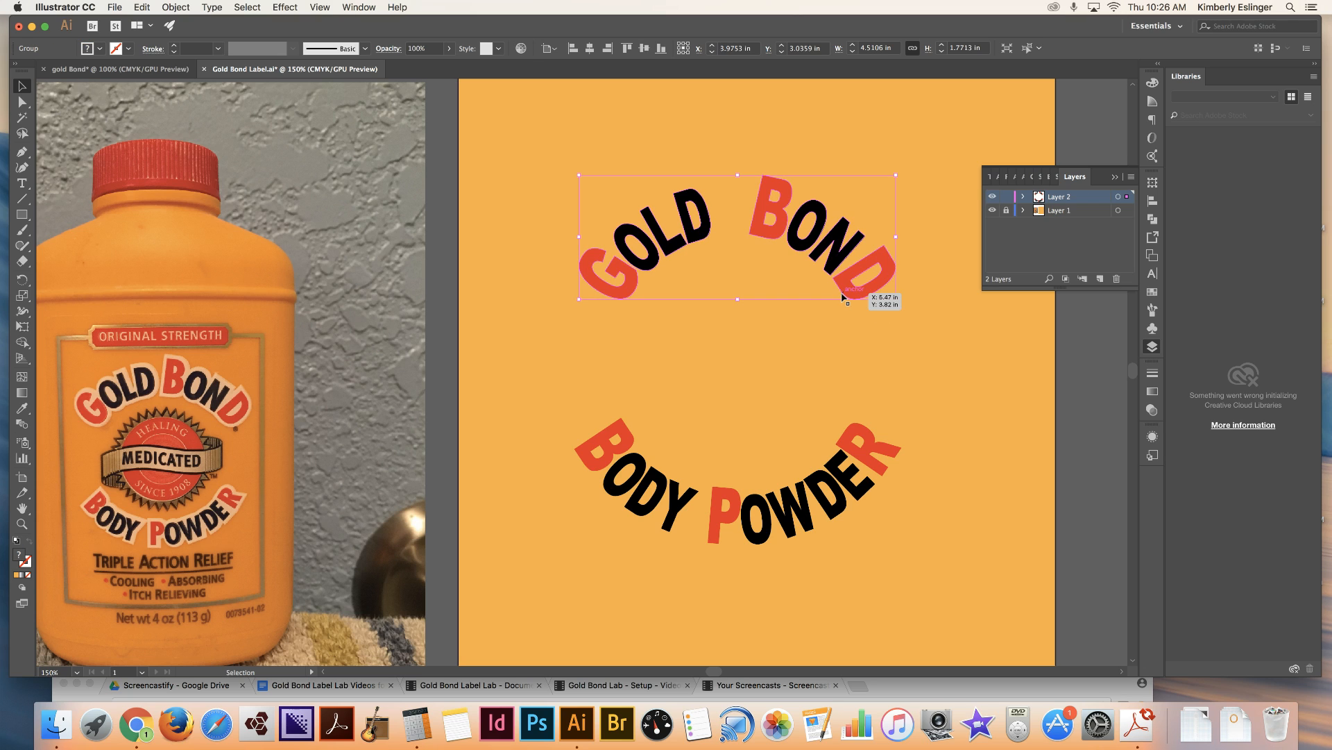
click(100, 49)
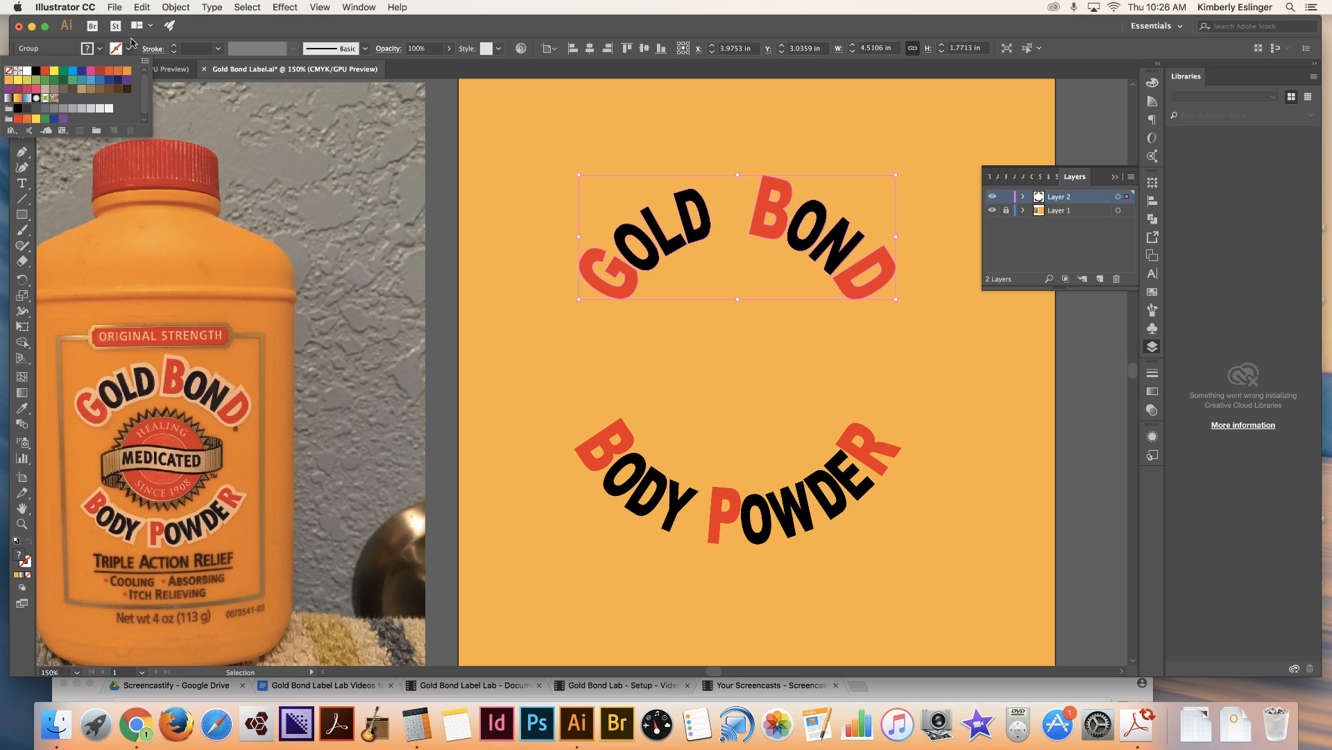
click(59, 49)
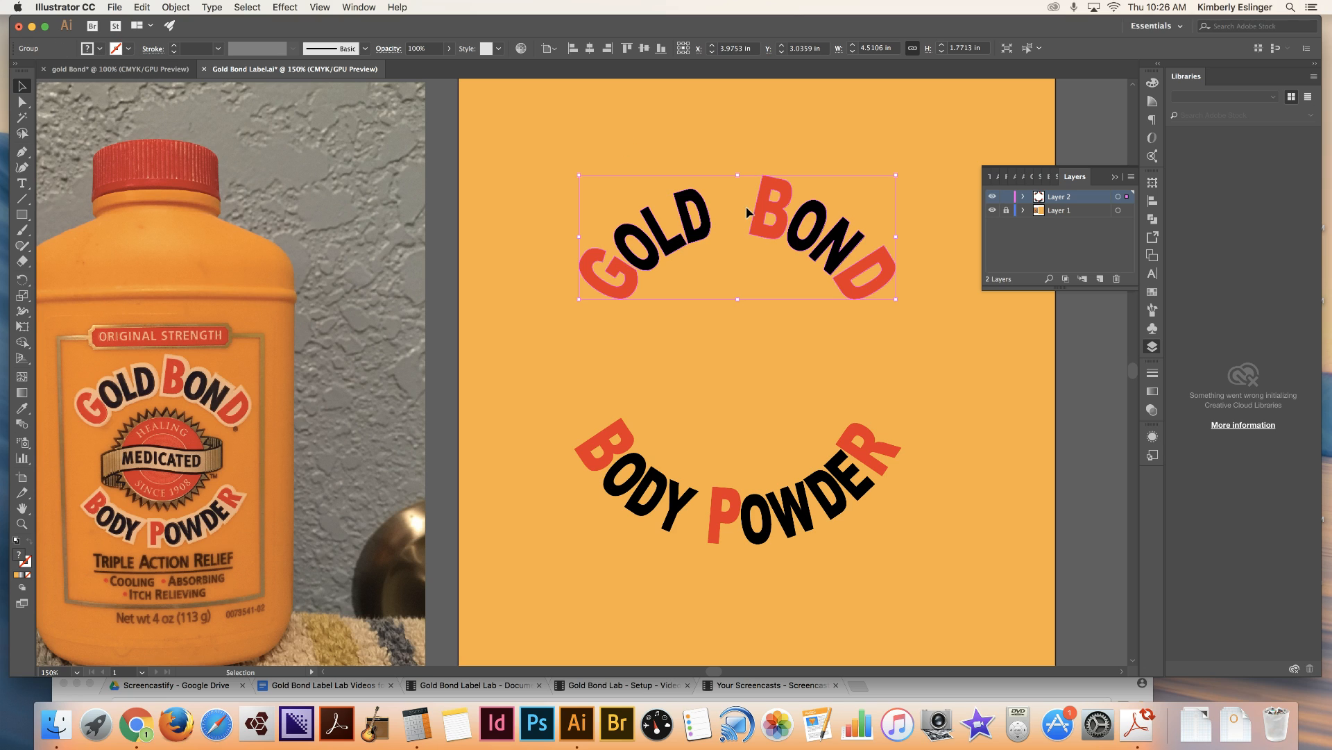
click(128, 49)
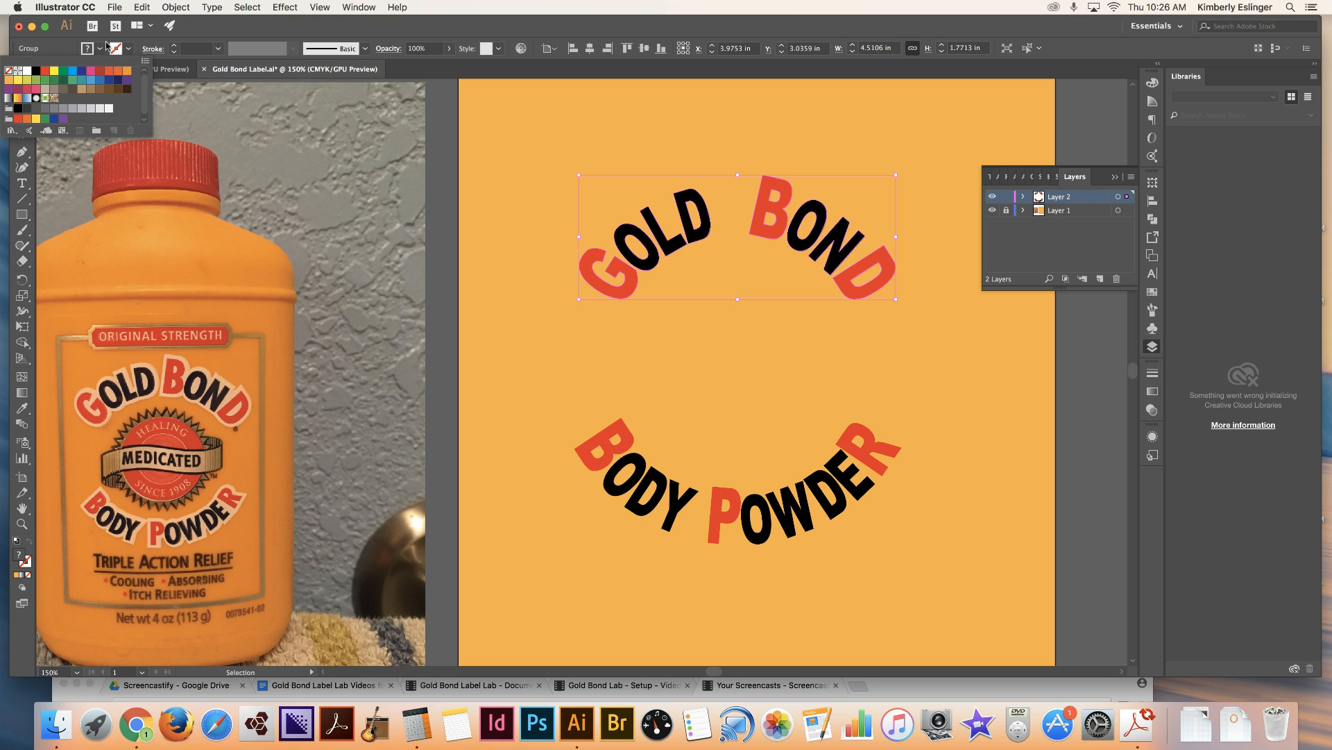
click(27, 71)
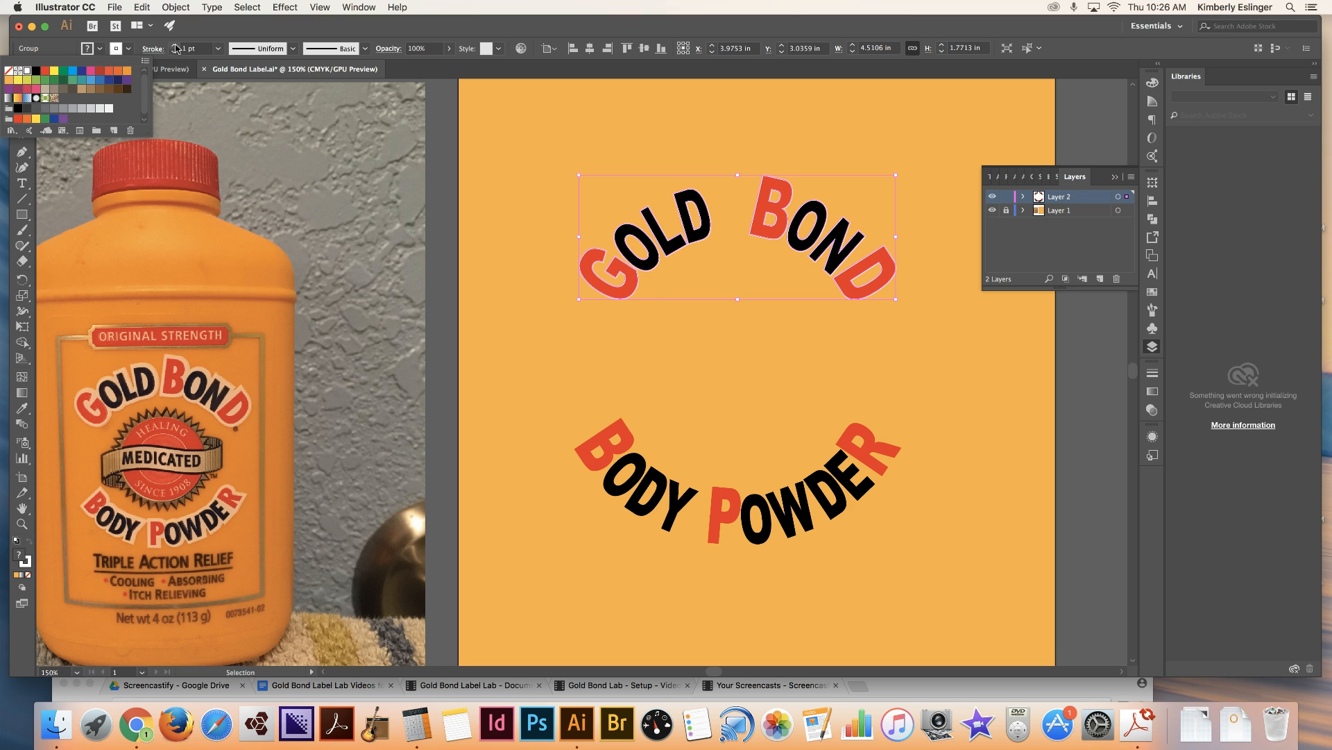
Step: Increase the white stroke weight on the GOLD BOND lettering to 9 pt
click(175, 46)
click(175, 45)
click(175, 46)
click(175, 46)
click(174, 46)
click(175, 46)
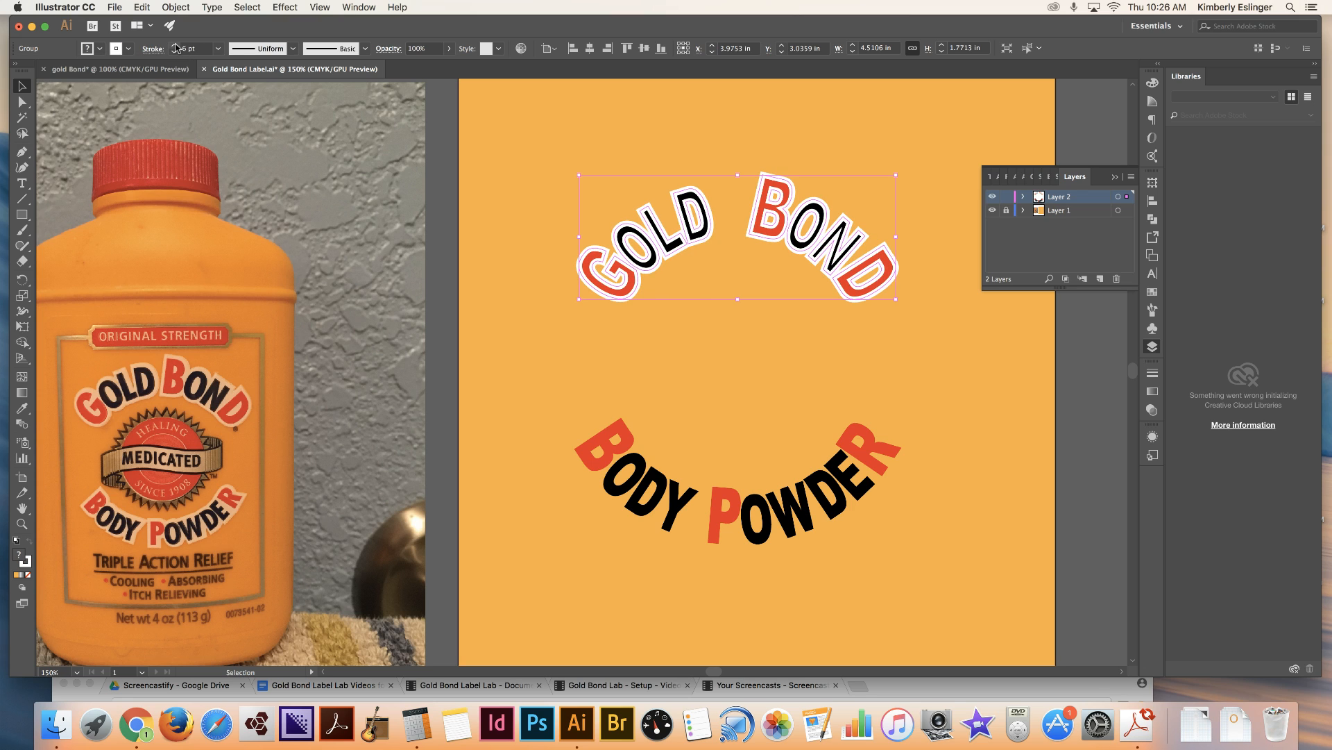
click(176, 46)
click(175, 46)
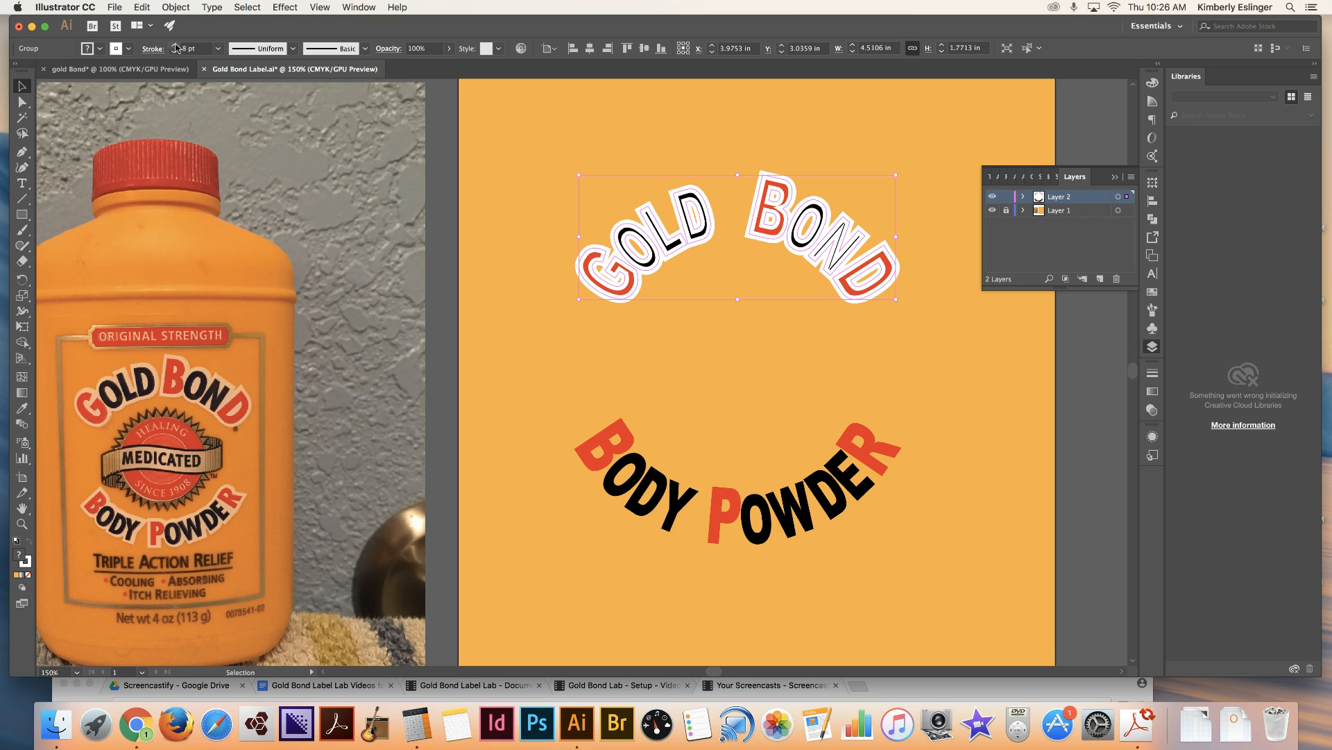
click(176, 46)
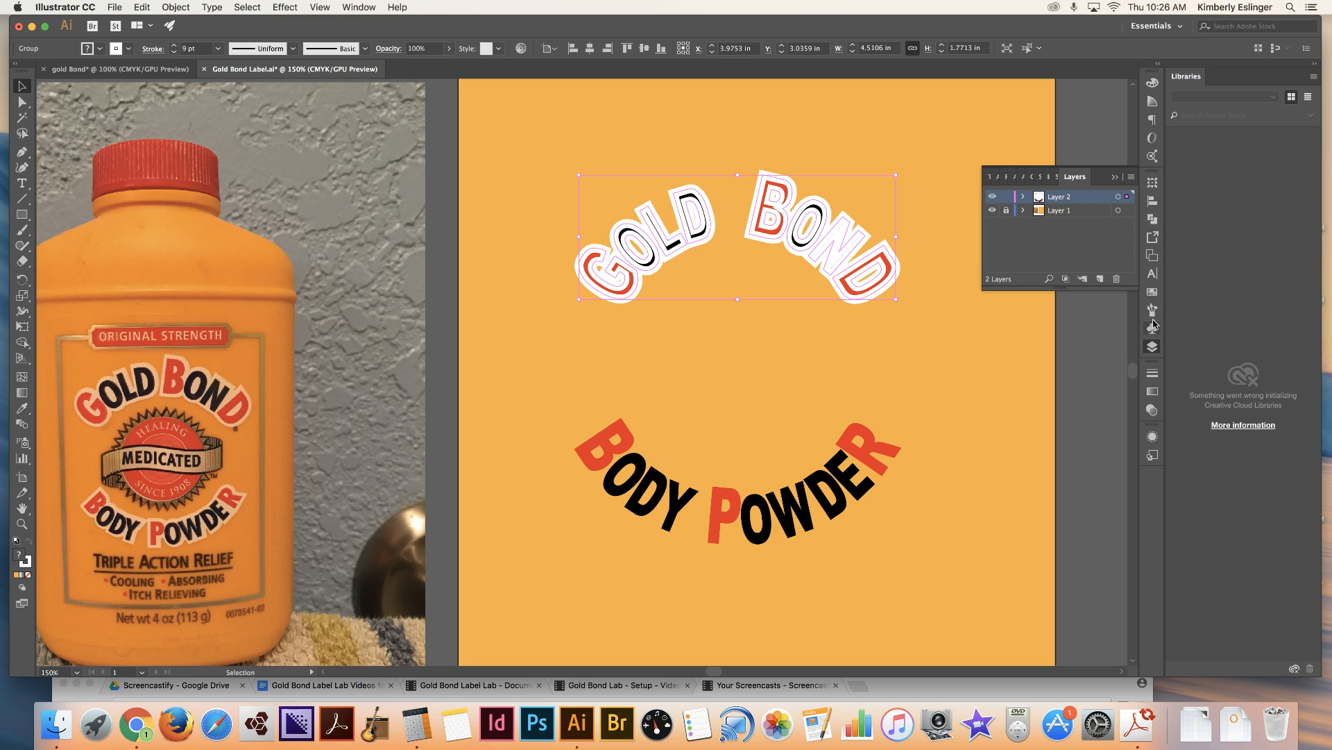
Step: Open the Stroke settings for the GOLD BOND lettering and look through the list of available panels
click(1155, 379)
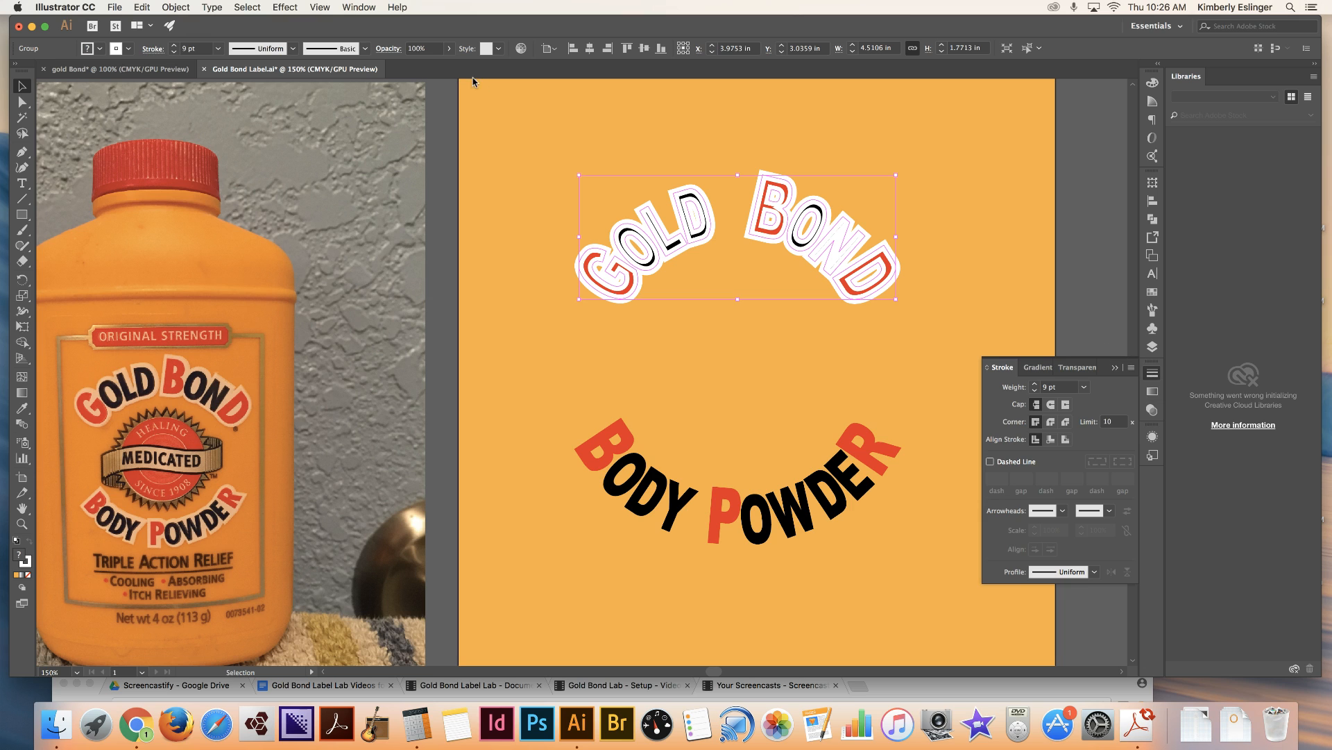
click(369, 8)
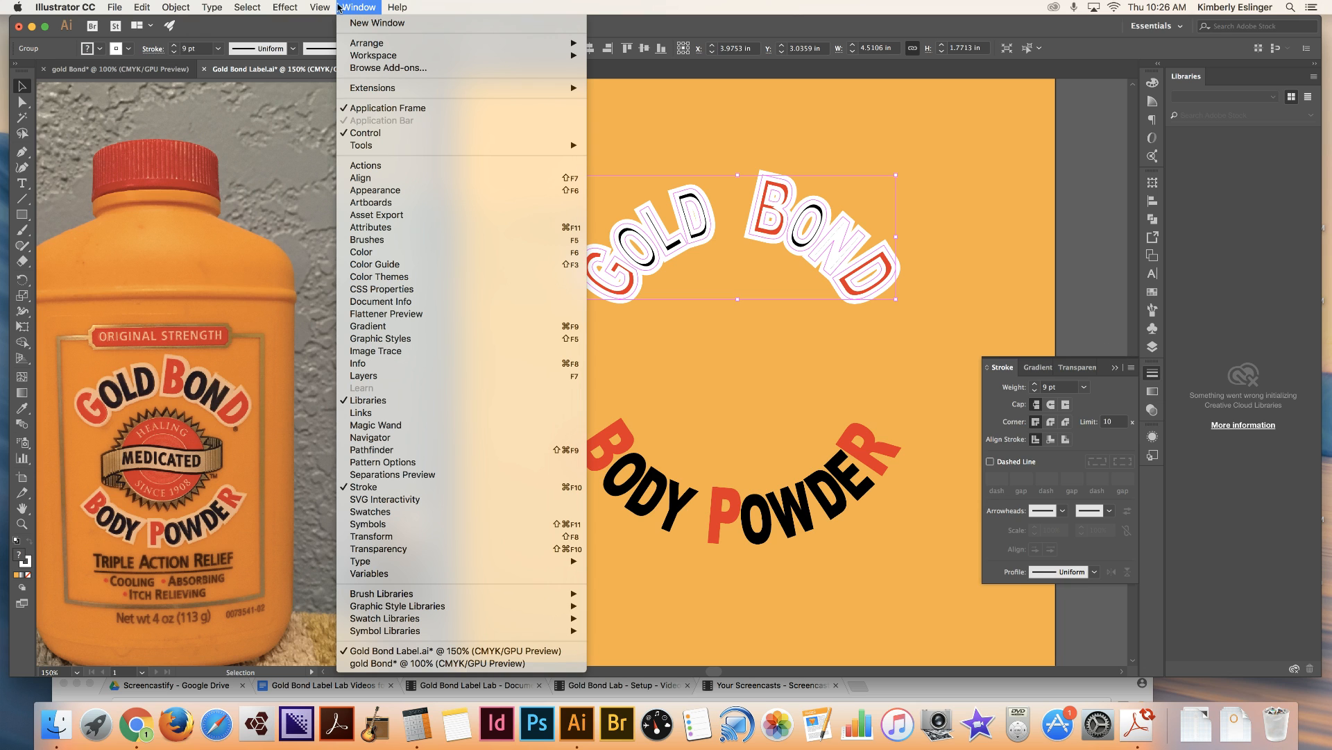
click(423, 9)
click(398, 7)
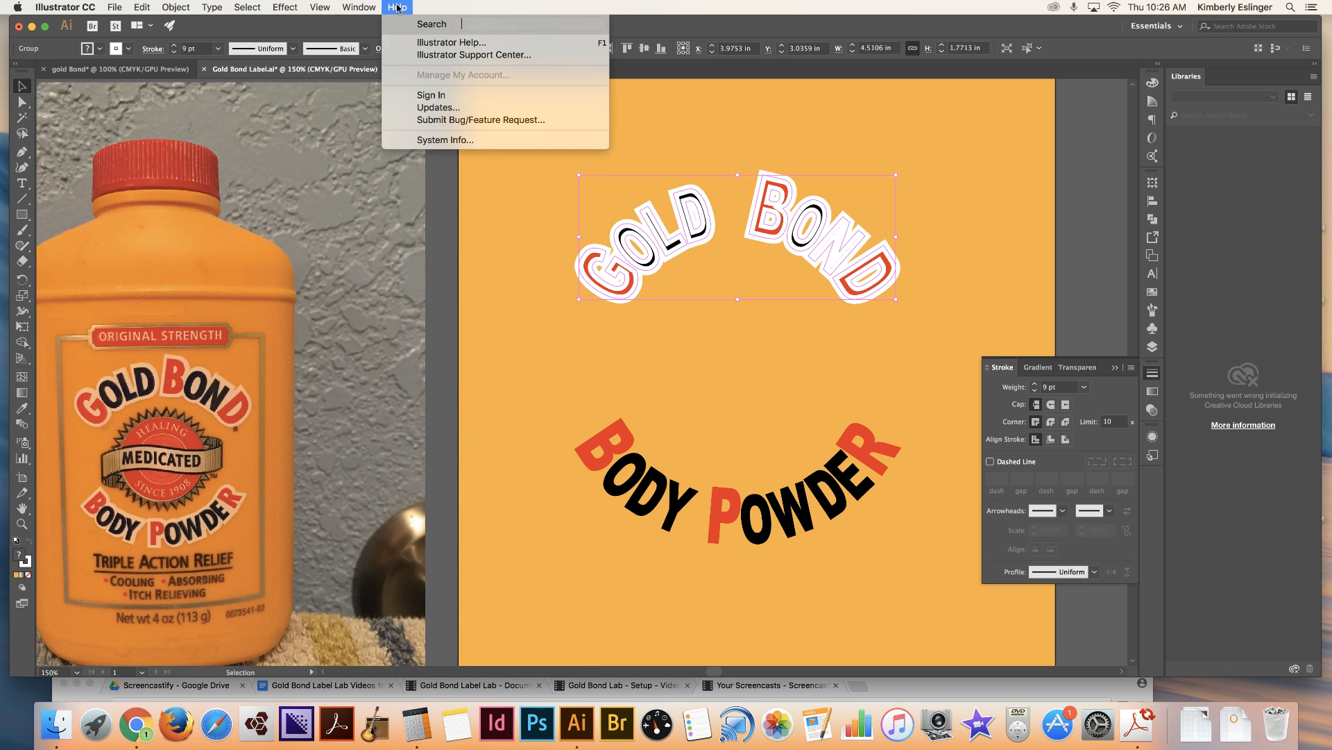
mouse_move(360, 8)
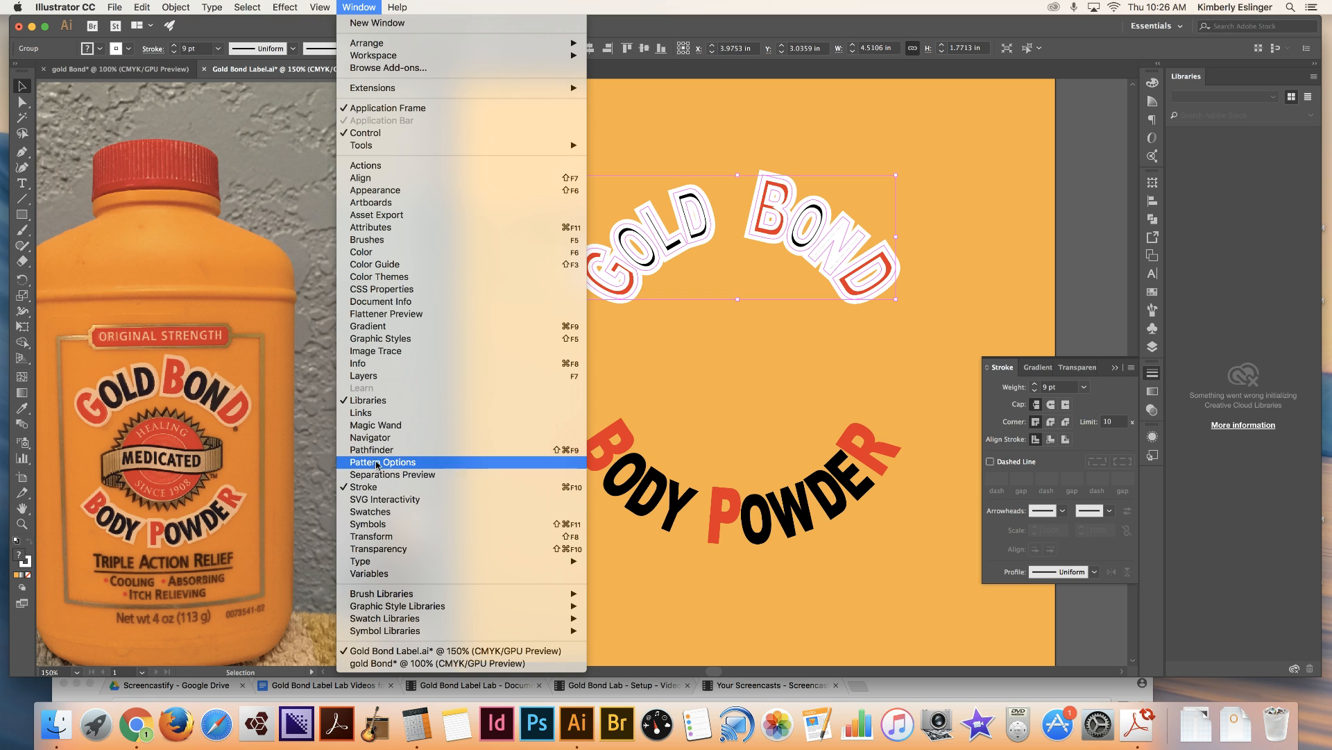
click(371, 11)
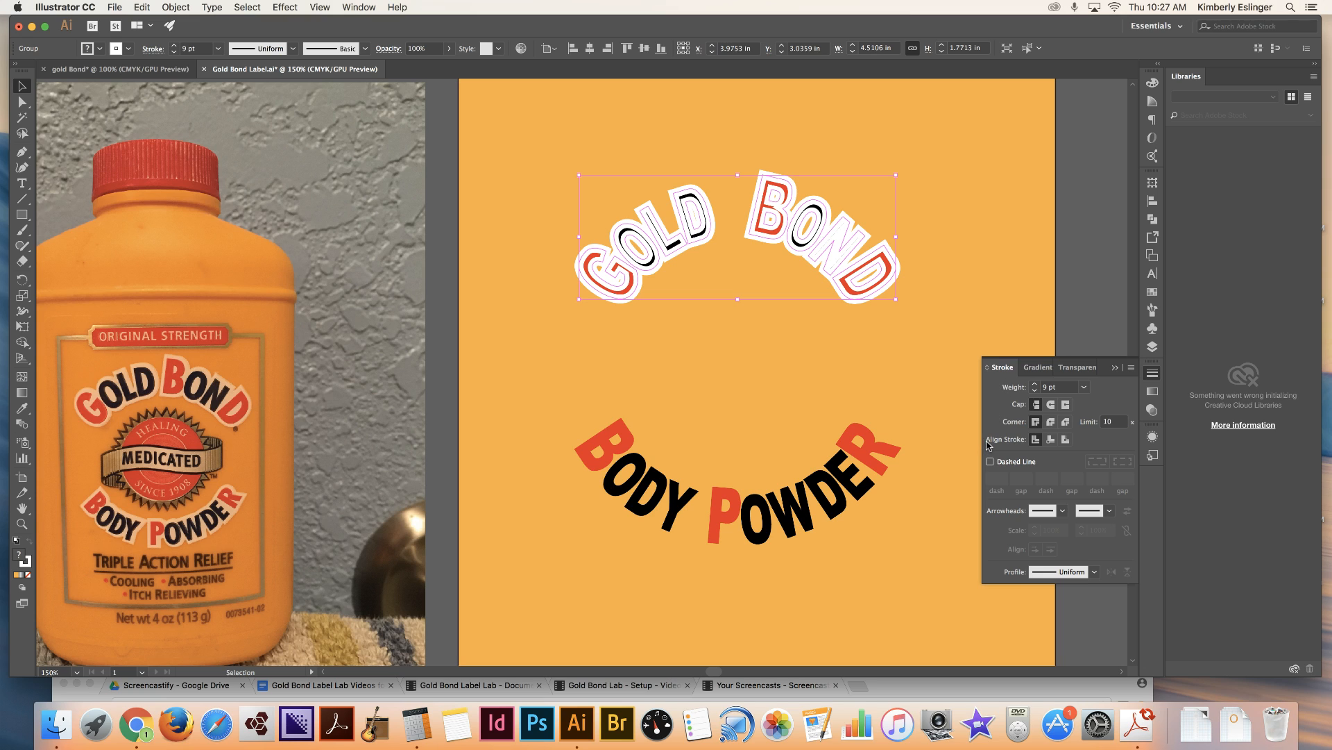
Step: Reopen the Stroke settings and hide their extra options so only the weight is shown
click(1118, 369)
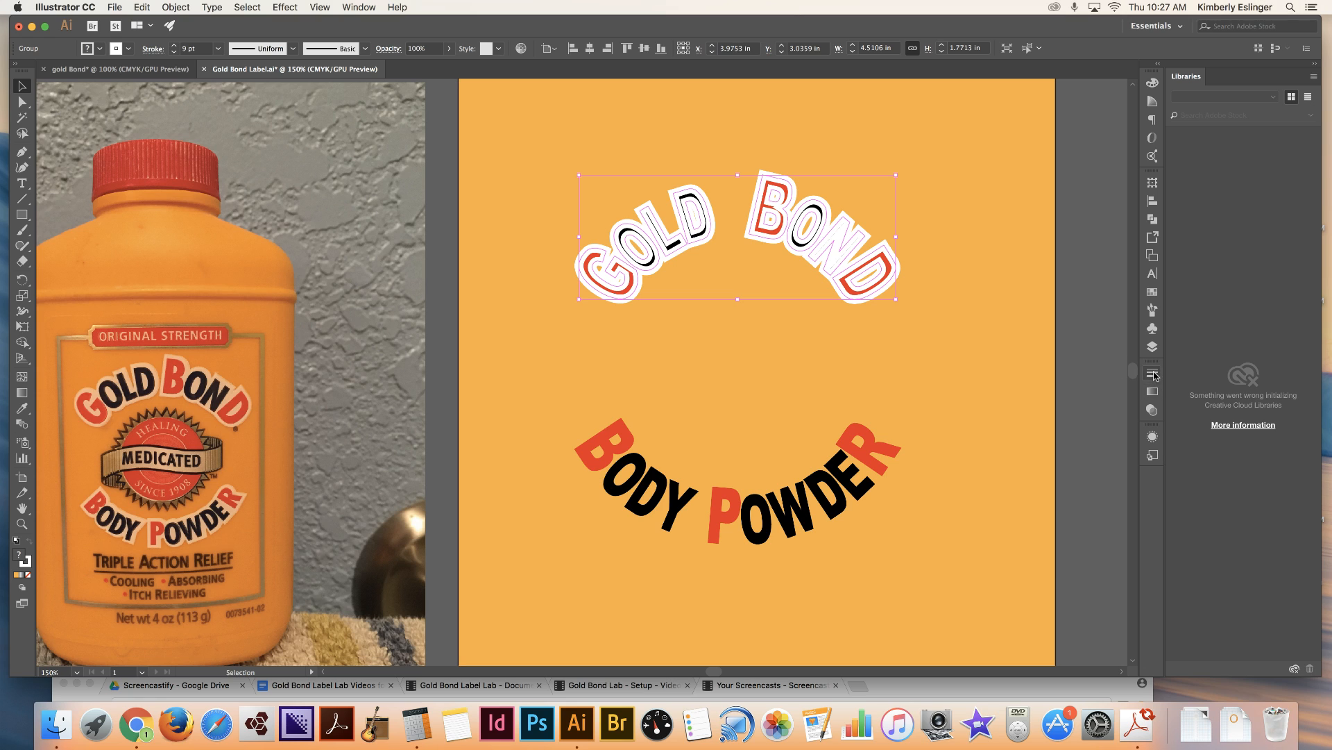
click(1149, 375)
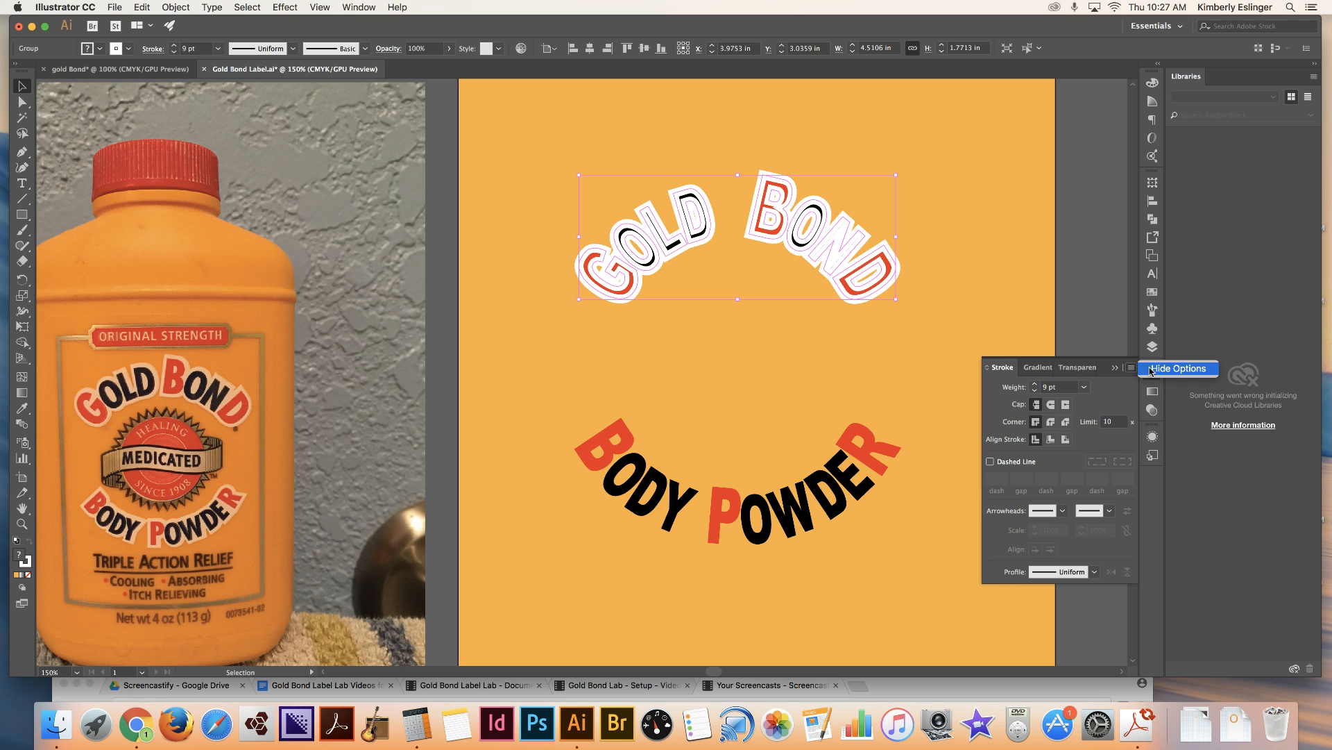
click(1150, 373)
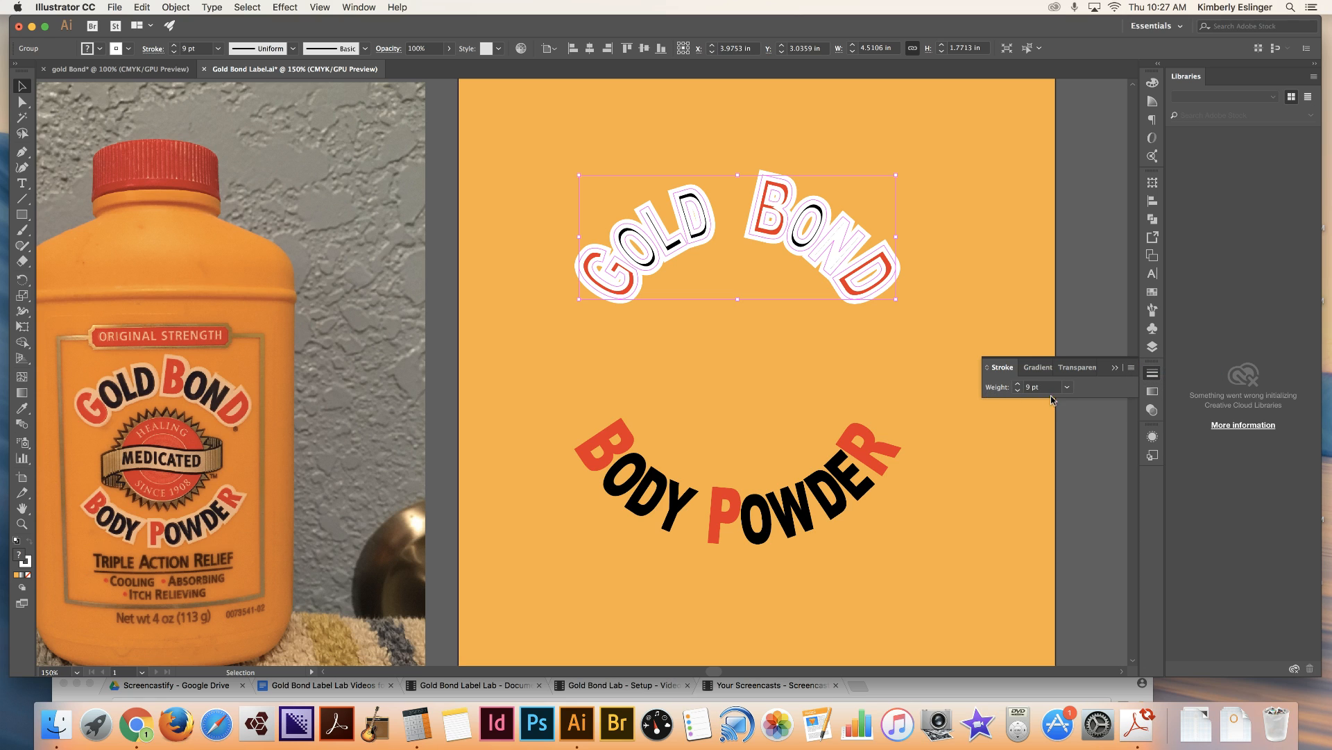
Step: Align the white GOLD BOND stroke to the outside of the letters and reduce its weight to 7 pt
click(1132, 370)
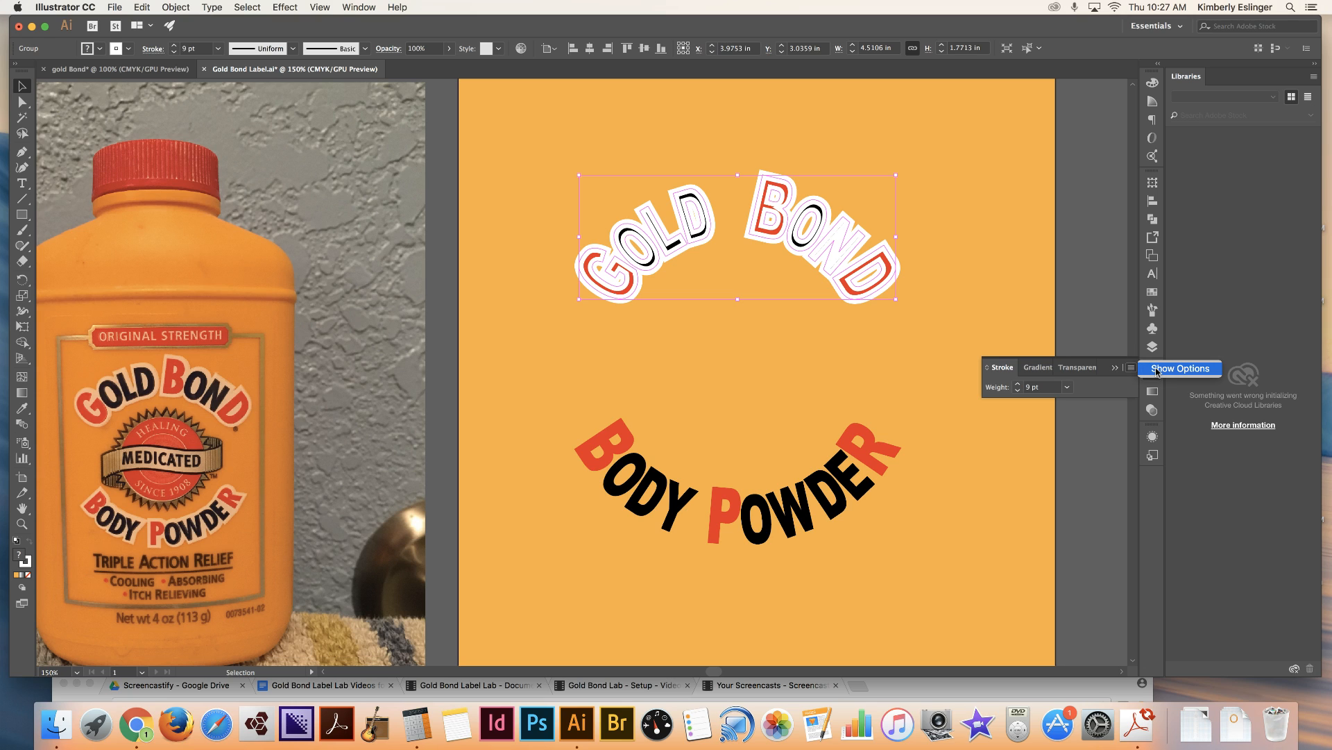
click(1157, 372)
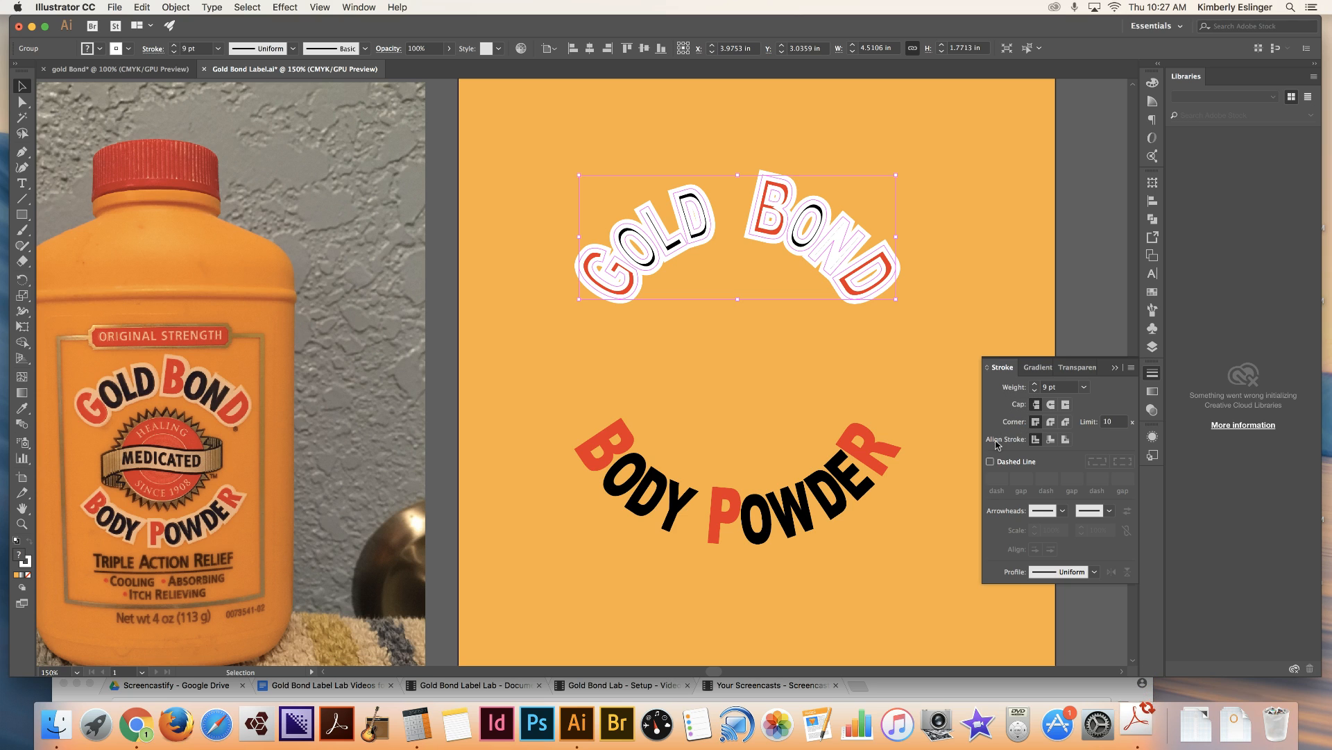
click(1066, 439)
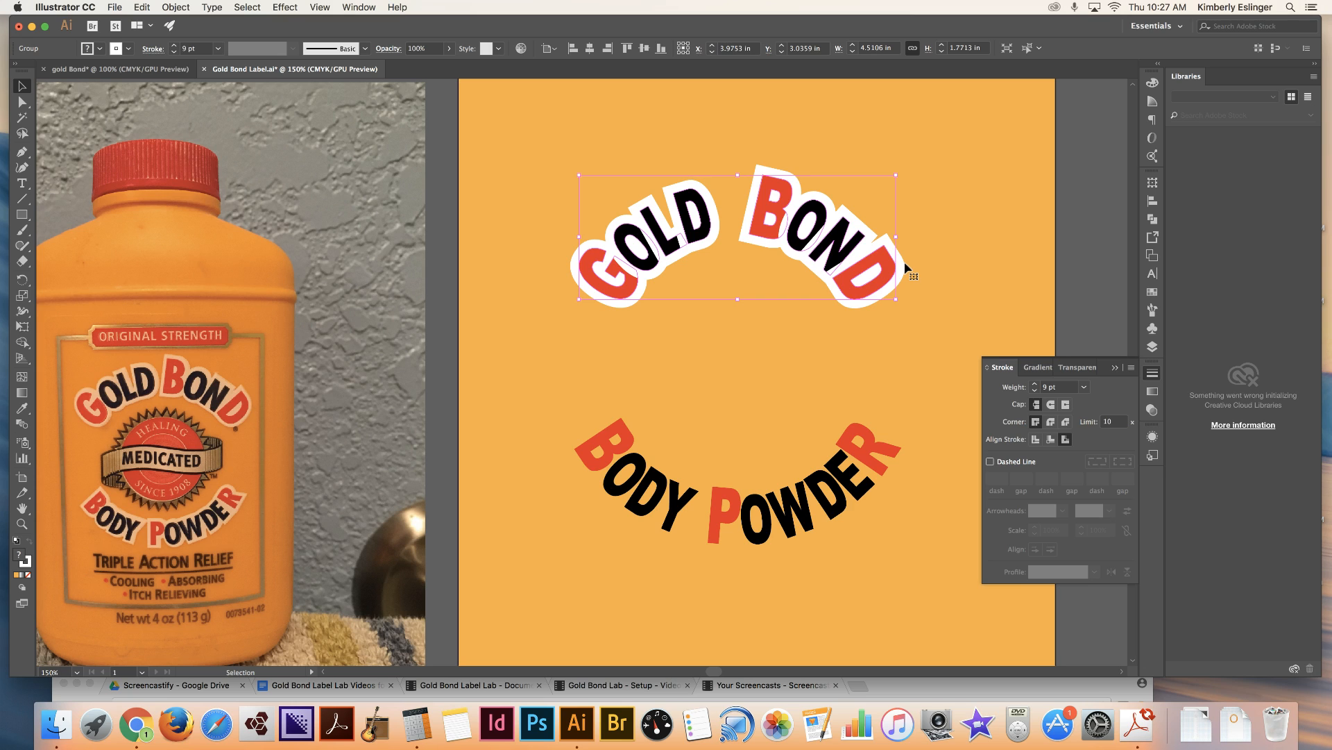
click(1035, 391)
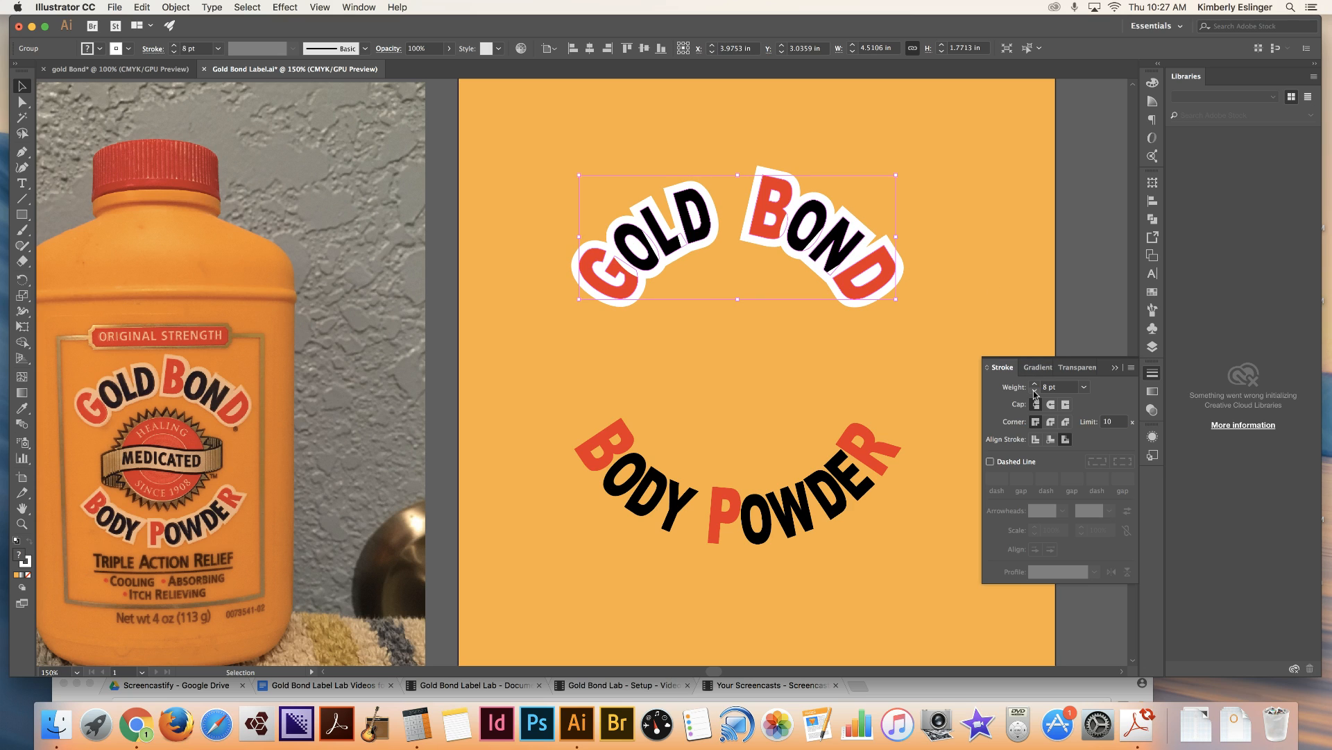
click(1035, 391)
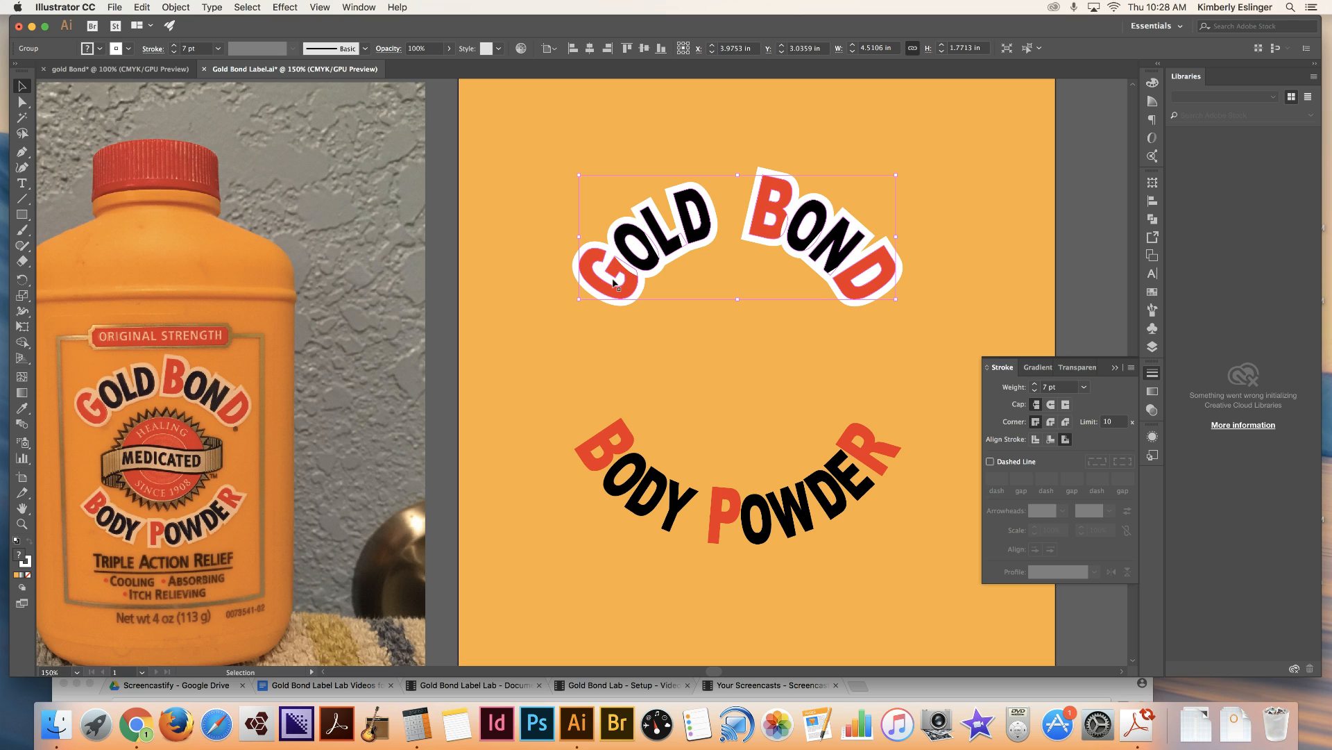
Step: Duplicate the GOLD BOND lettering in place in front of the original and remove the stroke from the front copy
key(a)
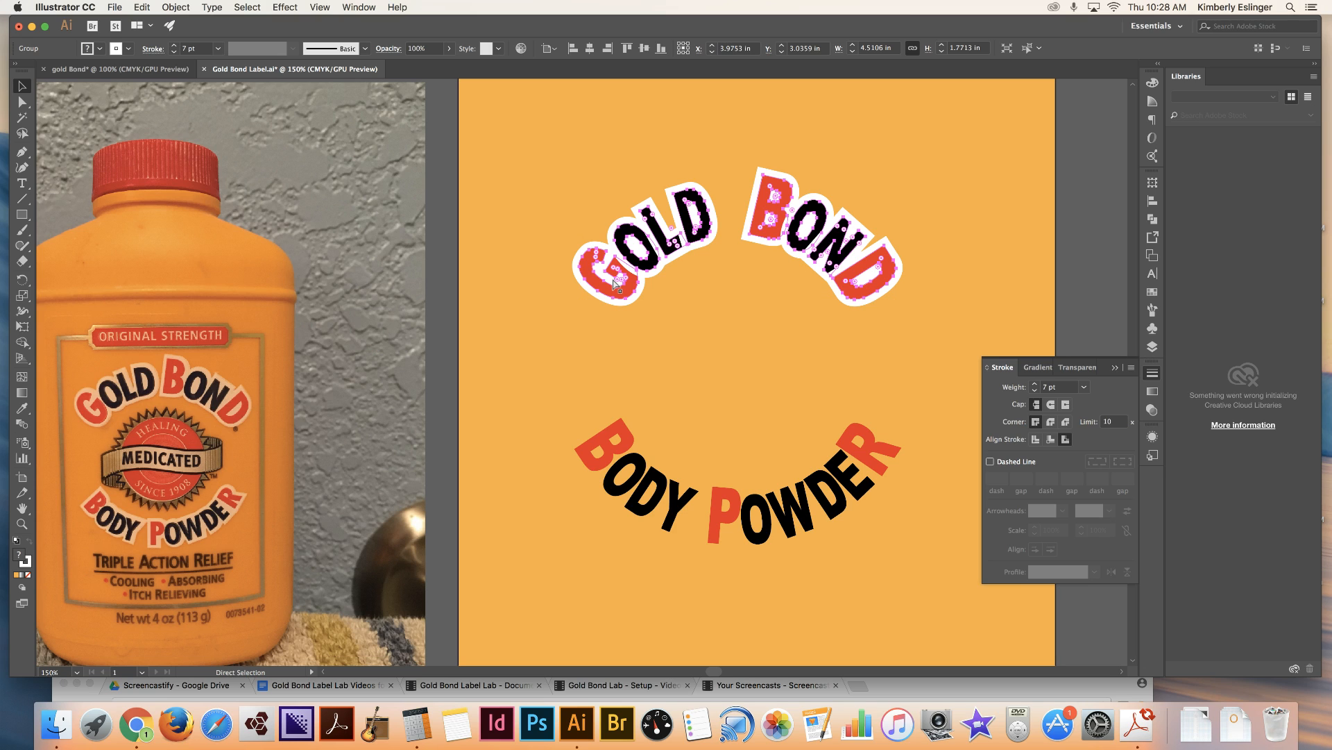
key(v)
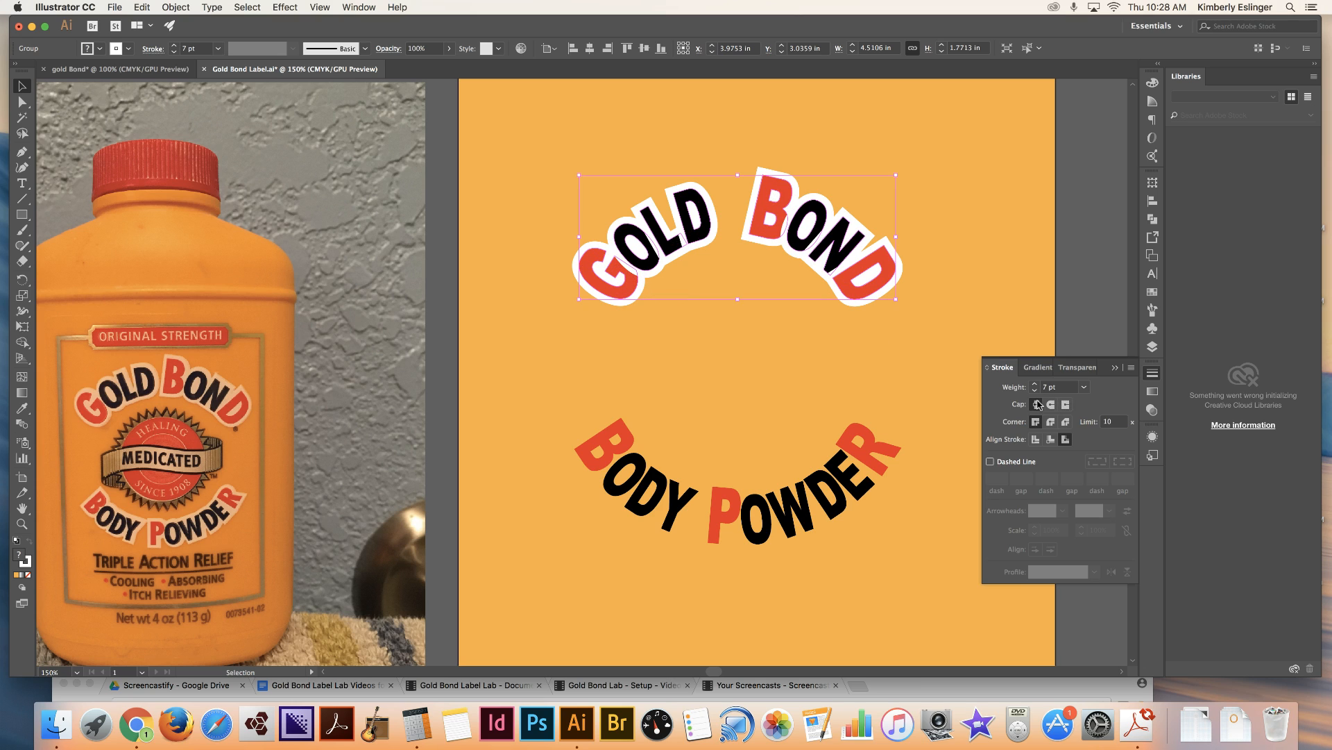
click(1085, 387)
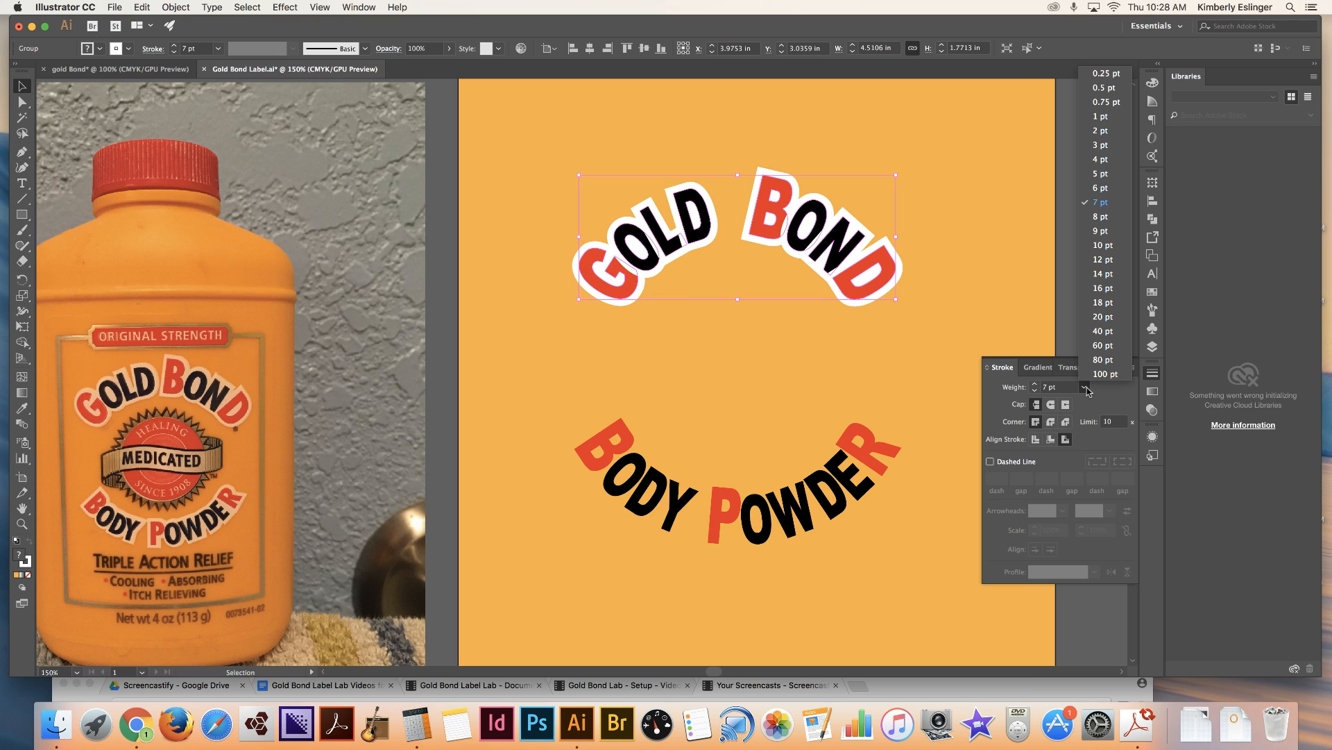
click(1105, 73)
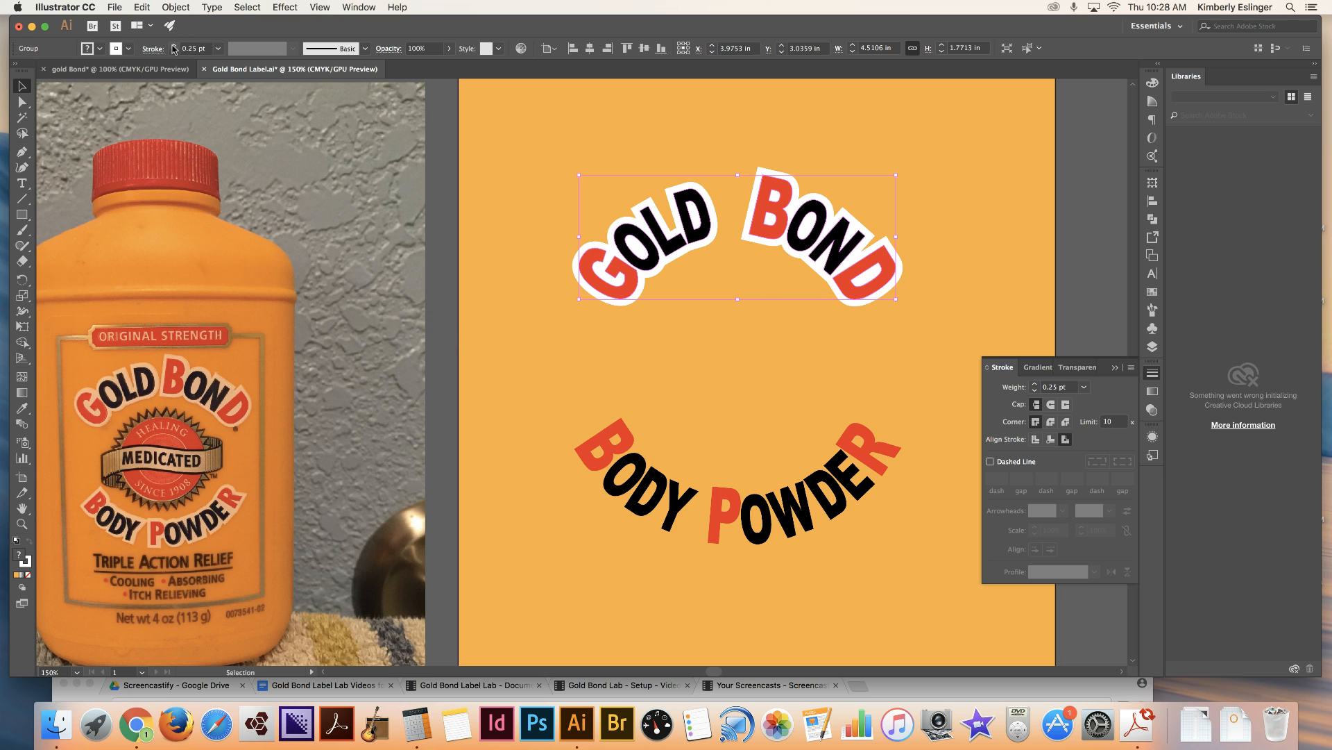
click(126, 48)
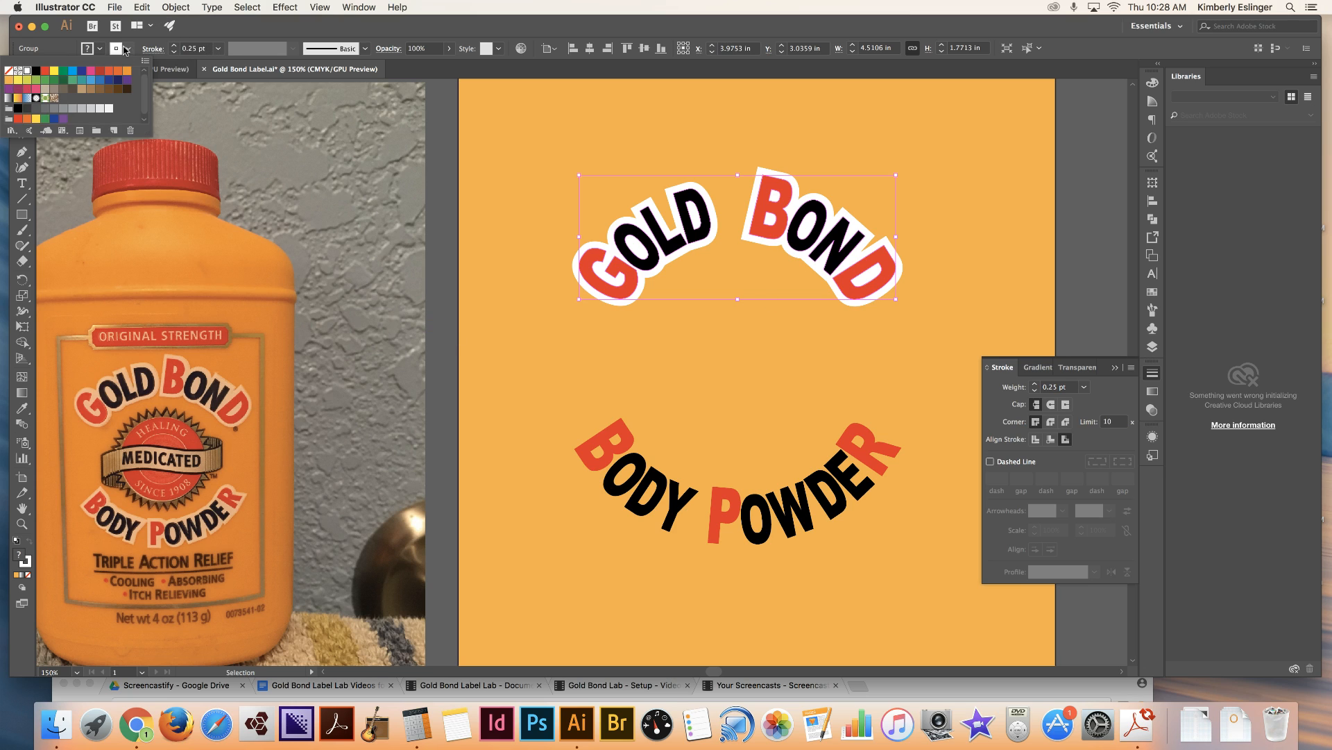
click(9, 72)
click(681, 336)
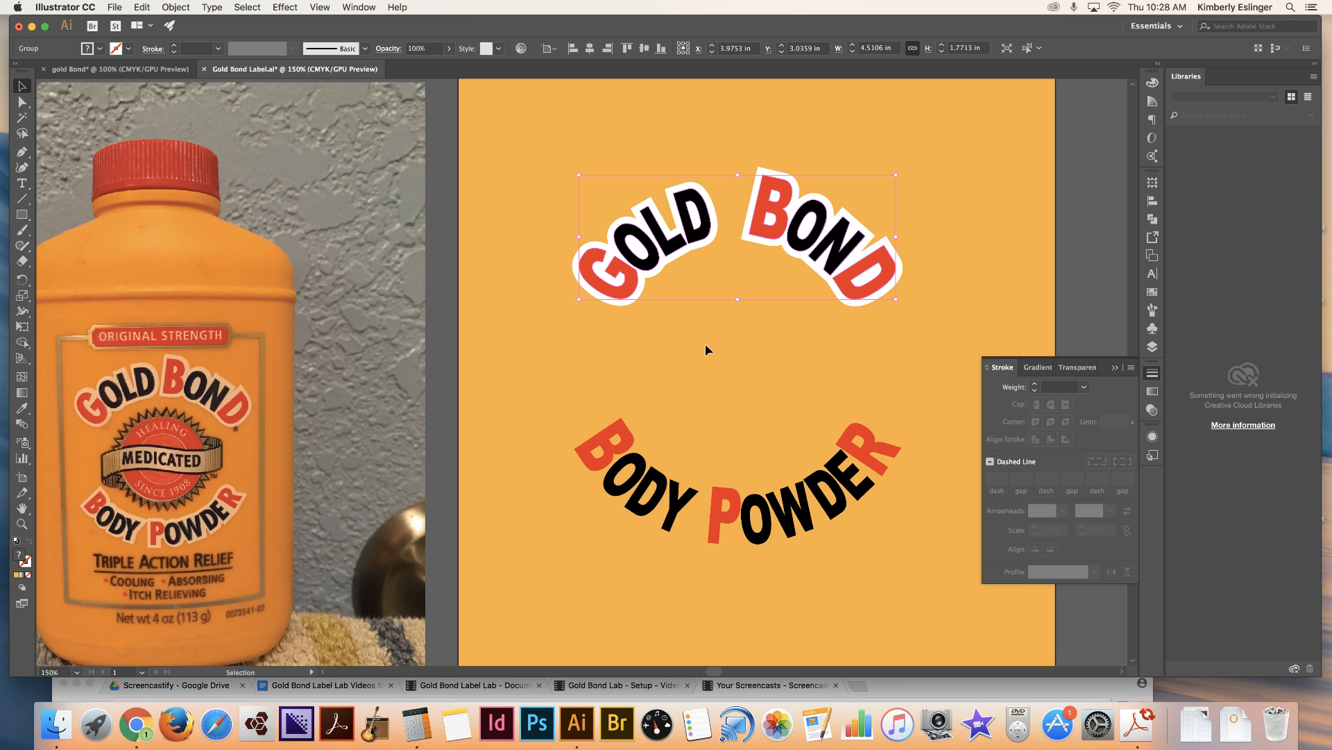
click(705, 343)
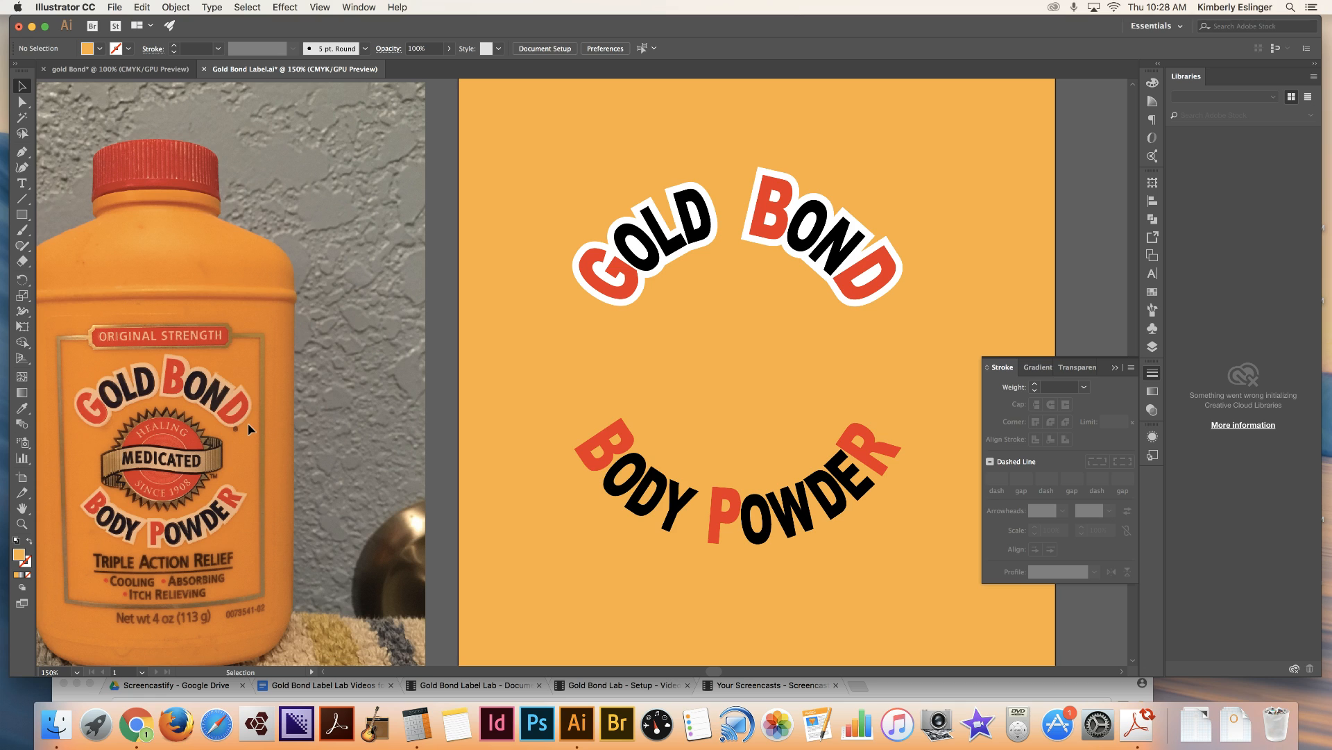
Step: Select the white-stroked GOLD BOND lettering behind the front copy and try increasing its stroke weight to 23 pt
click(816, 273)
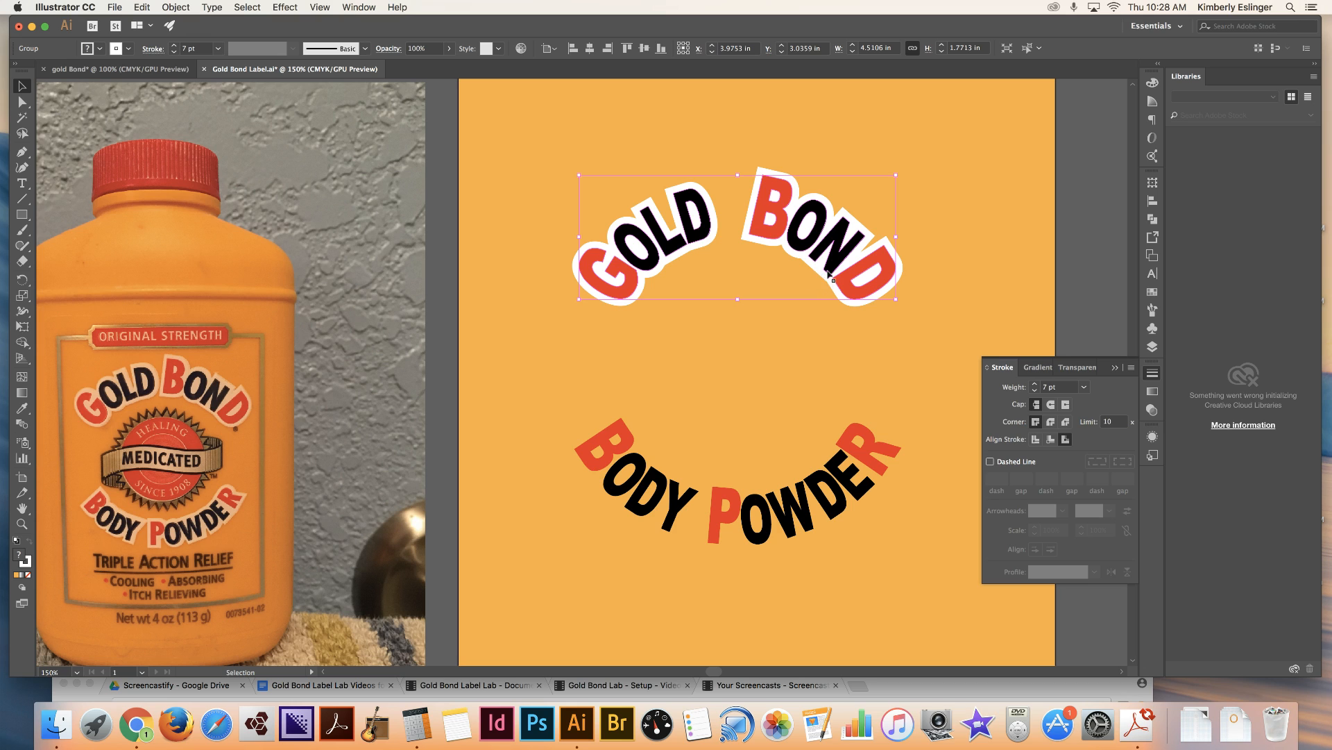
right_click(828, 273)
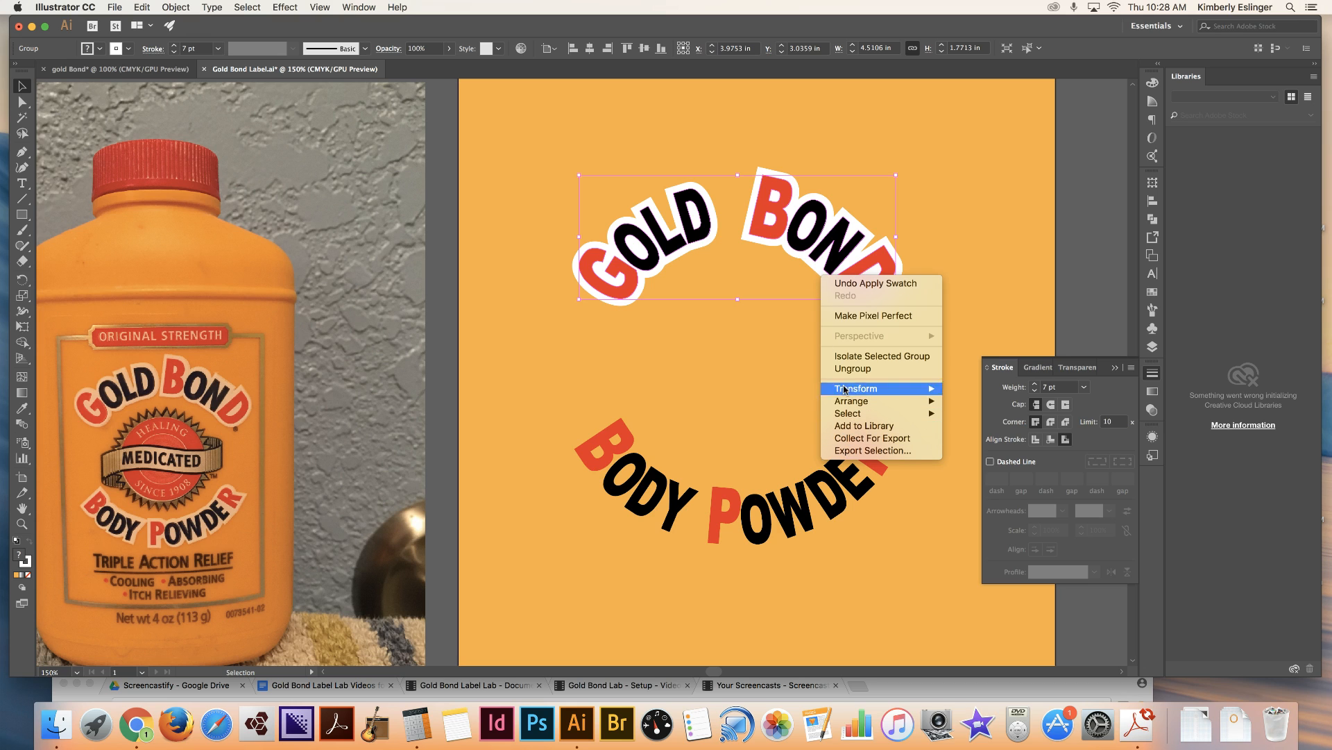
mouse_move(848, 416)
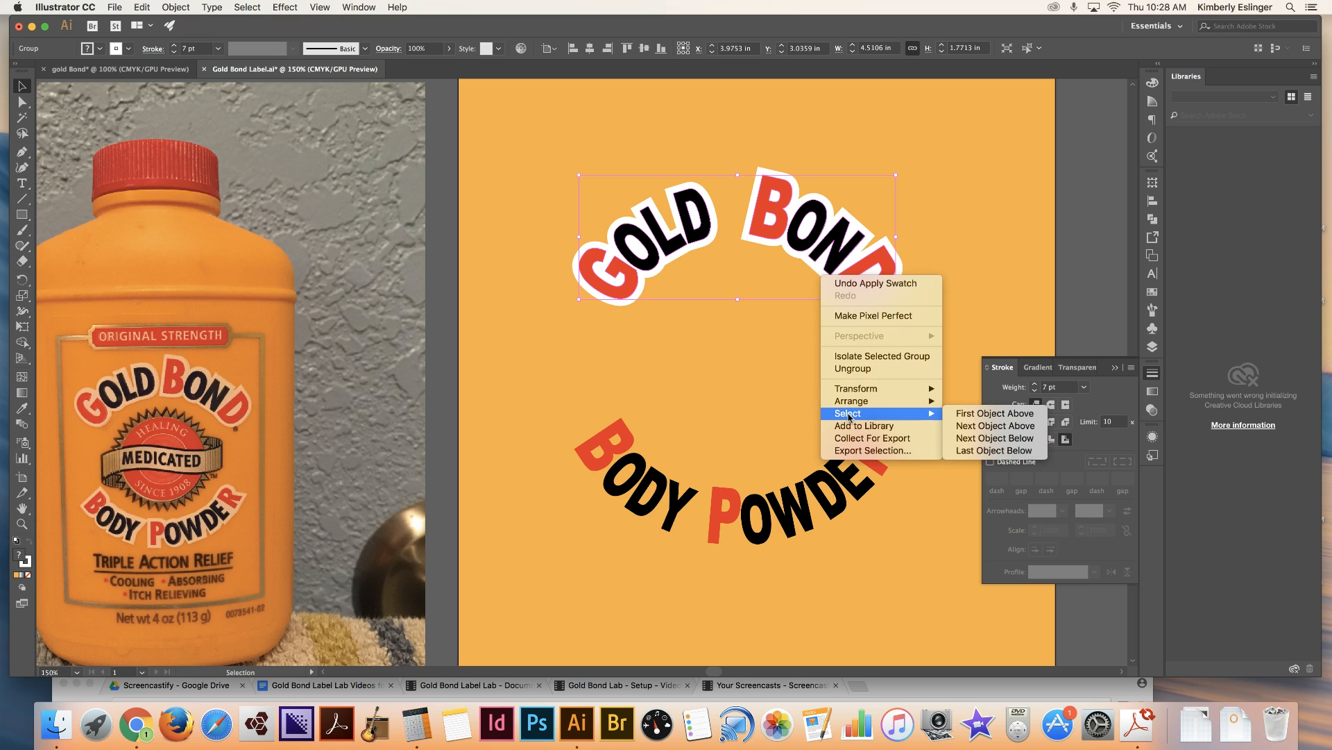
click(989, 438)
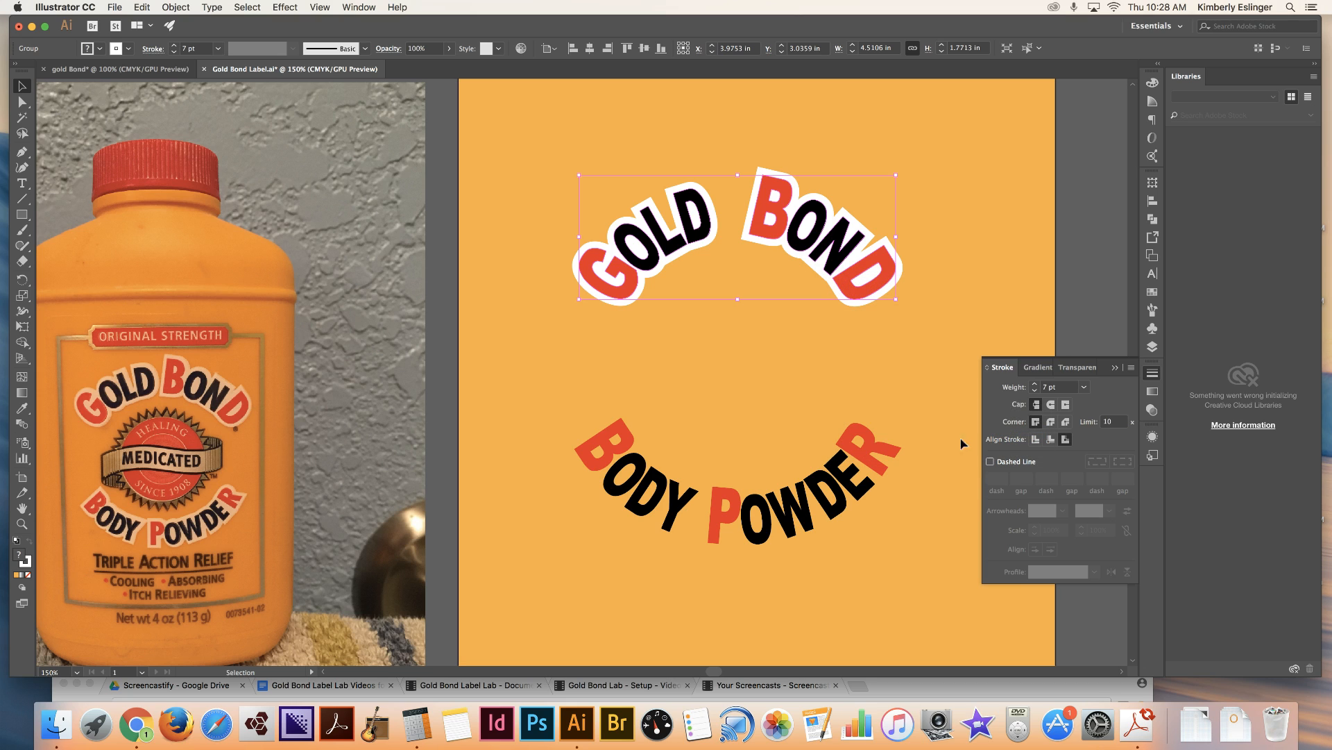
click(174, 46)
click(175, 46)
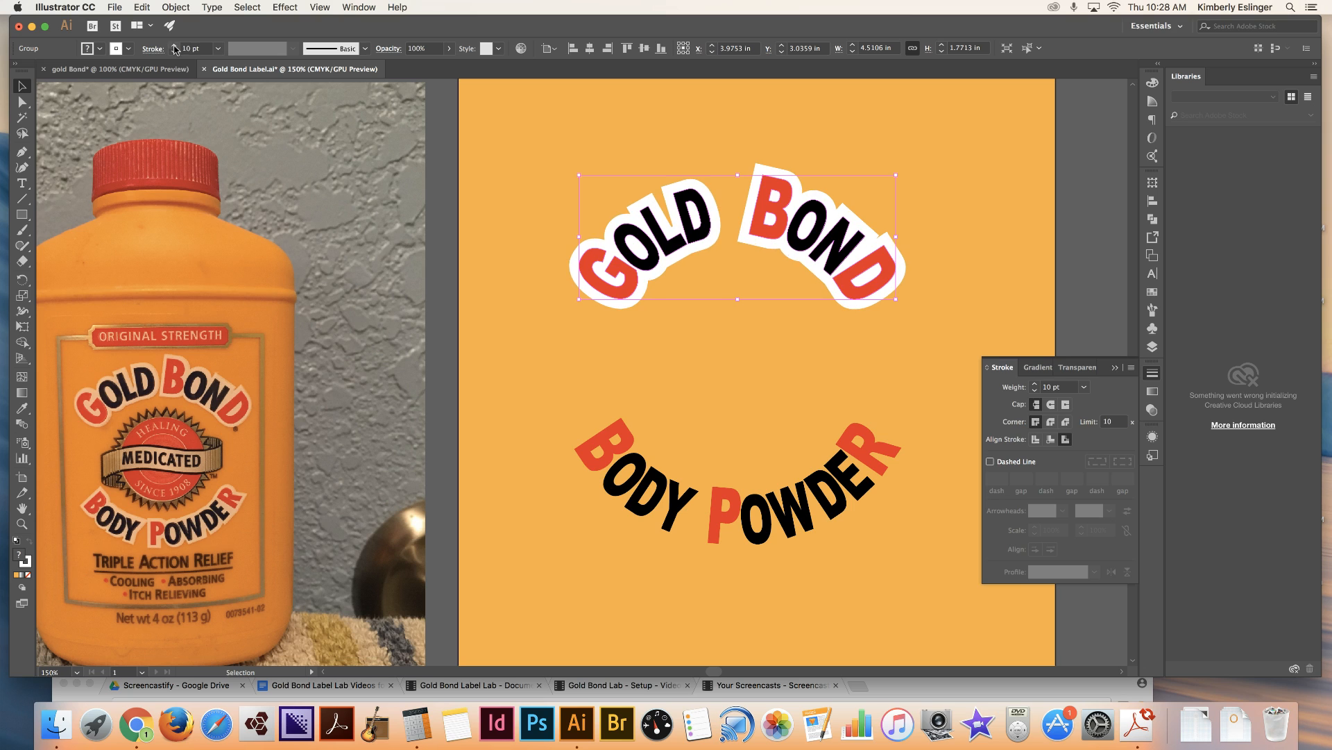
click(174, 45)
click(174, 45)
click(174, 46)
click(174, 46)
click(174, 46)
click(174, 46)
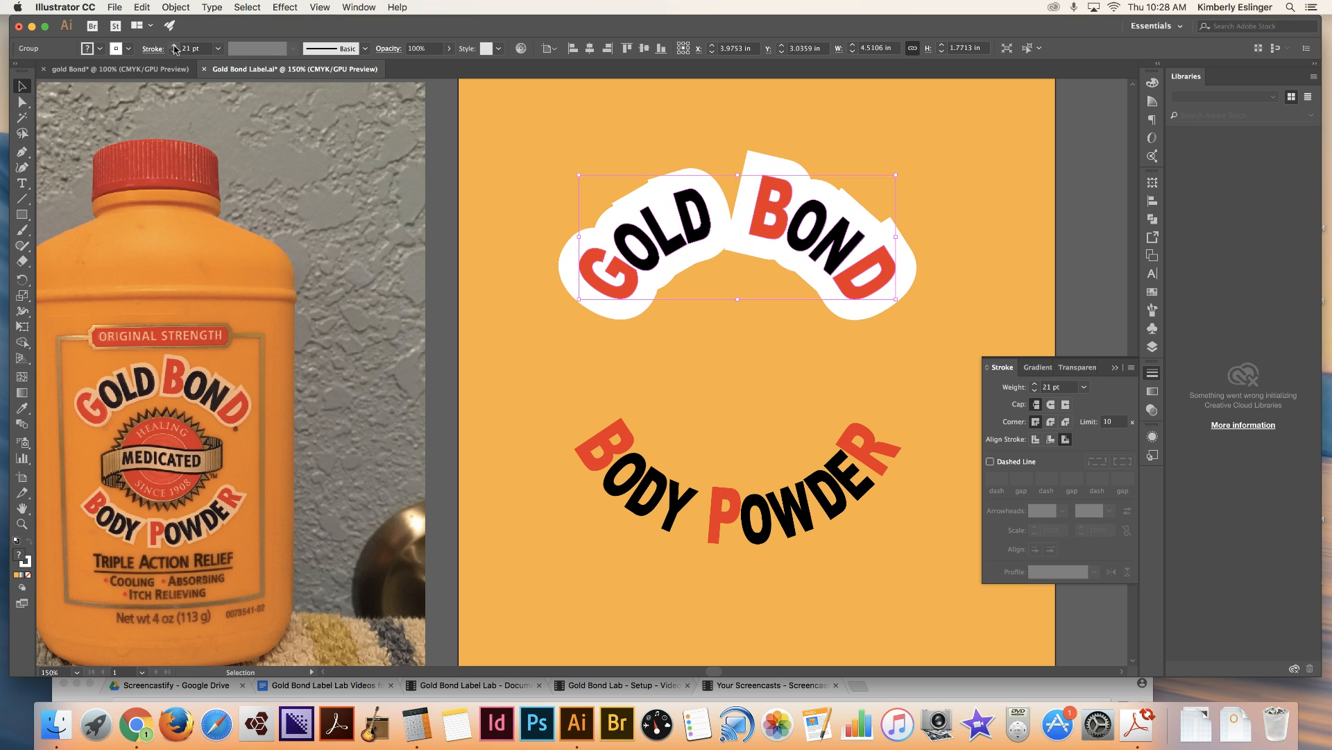
click(174, 46)
click(174, 46)
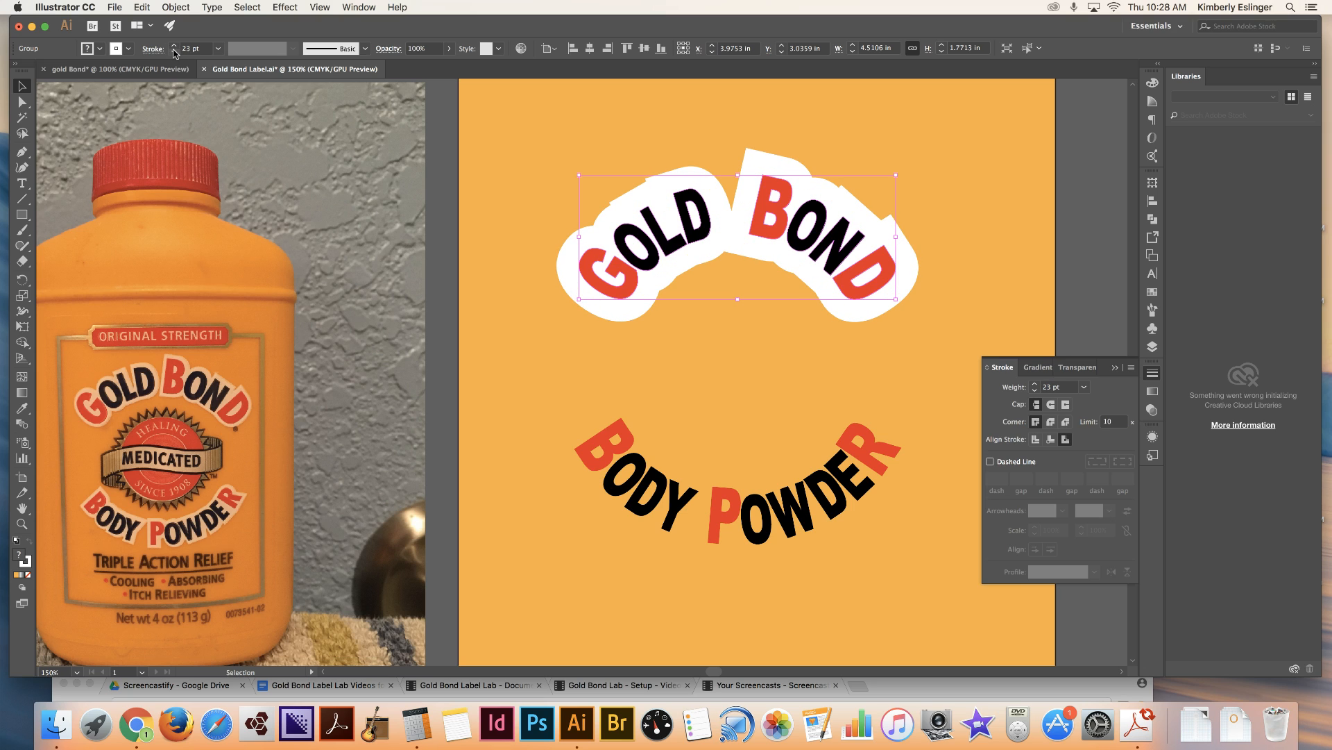
Step: Reduce the stroke weight of the rear GOLD BOND lettering to 9 pt and deselect it
click(174, 52)
click(174, 52)
click(175, 52)
click(174, 52)
click(174, 52)
click(174, 52)
click(174, 52)
click(174, 52)
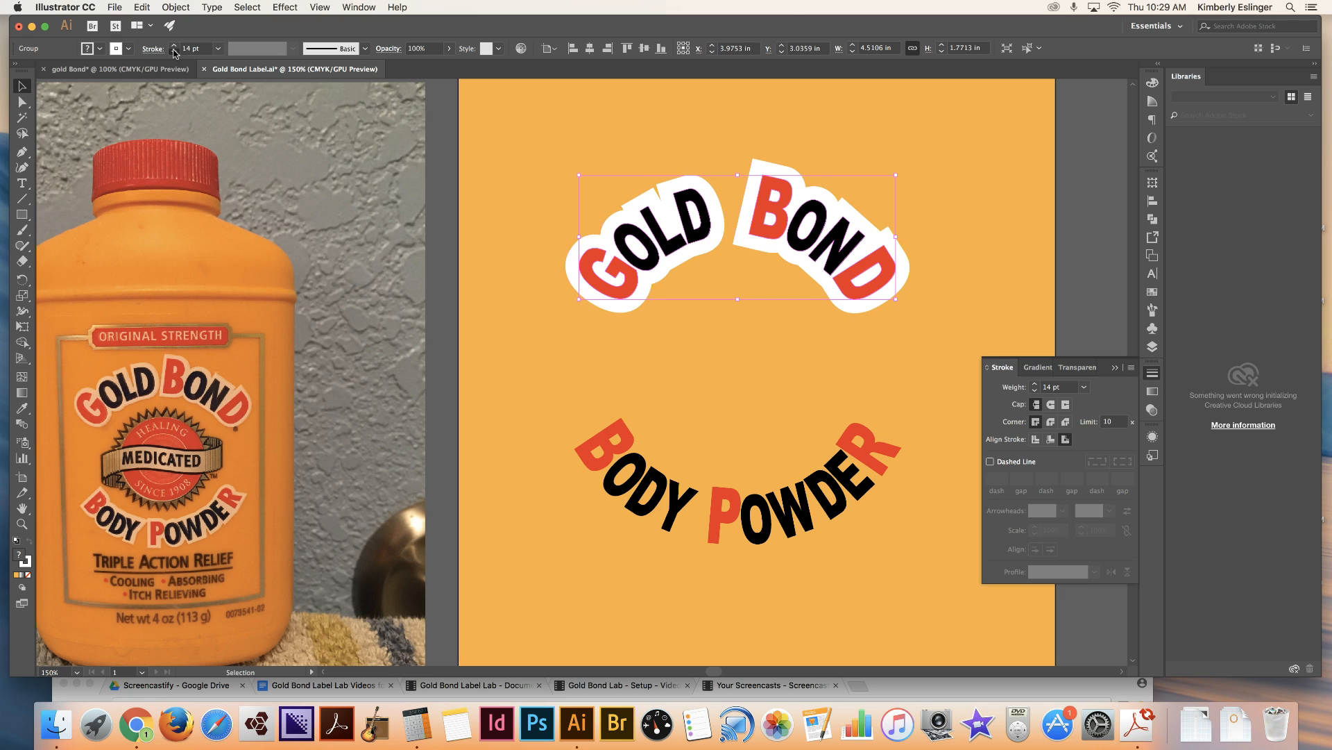
click(174, 52)
click(174, 52)
click(174, 52)
click(174, 52)
click(174, 52)
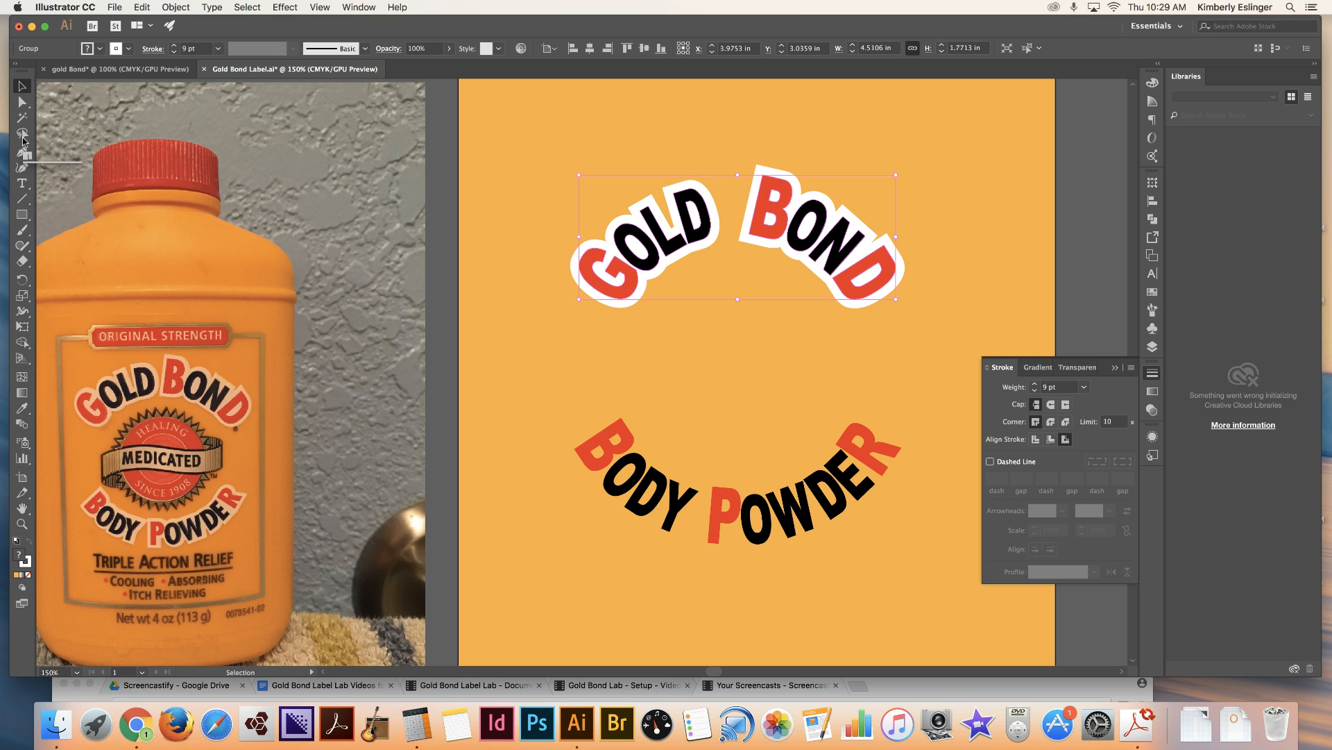
click(734, 402)
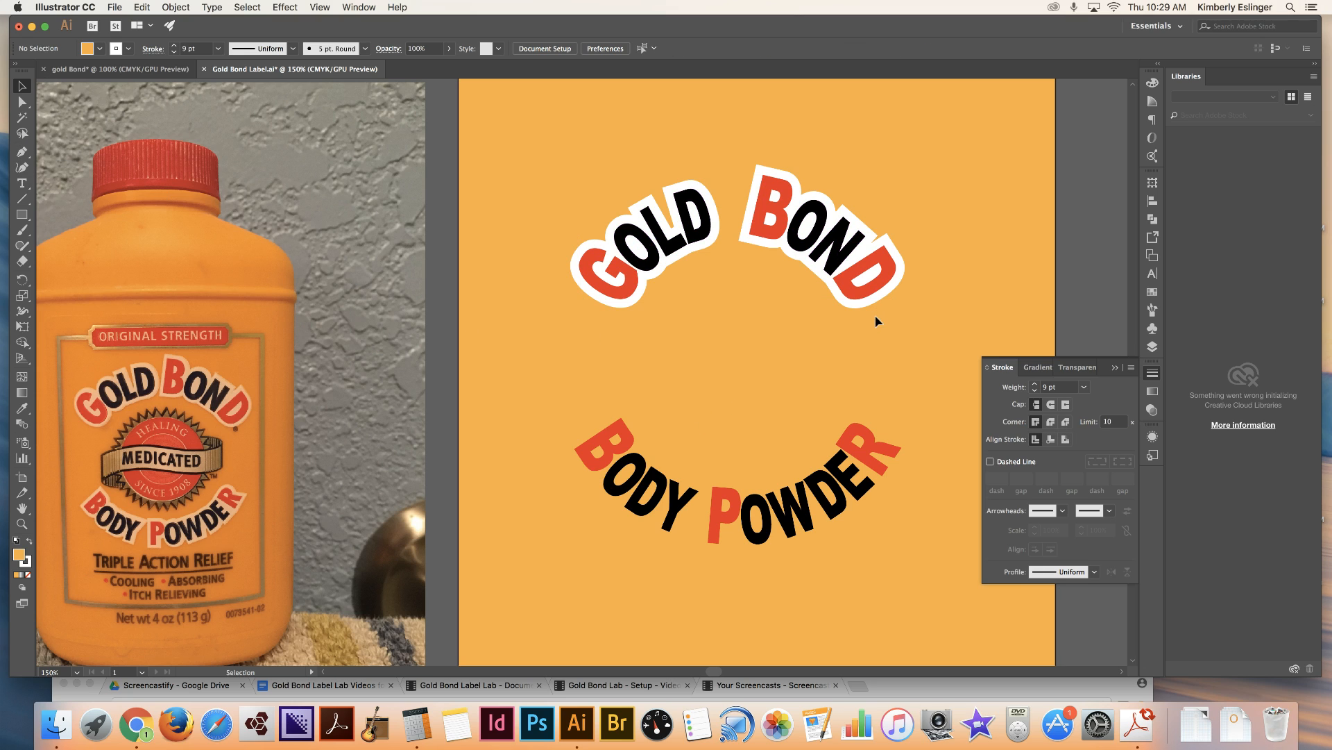
Step: Apply a white stroke to the BODY POWDER lettering and set its weight to 11 pt
click(670, 527)
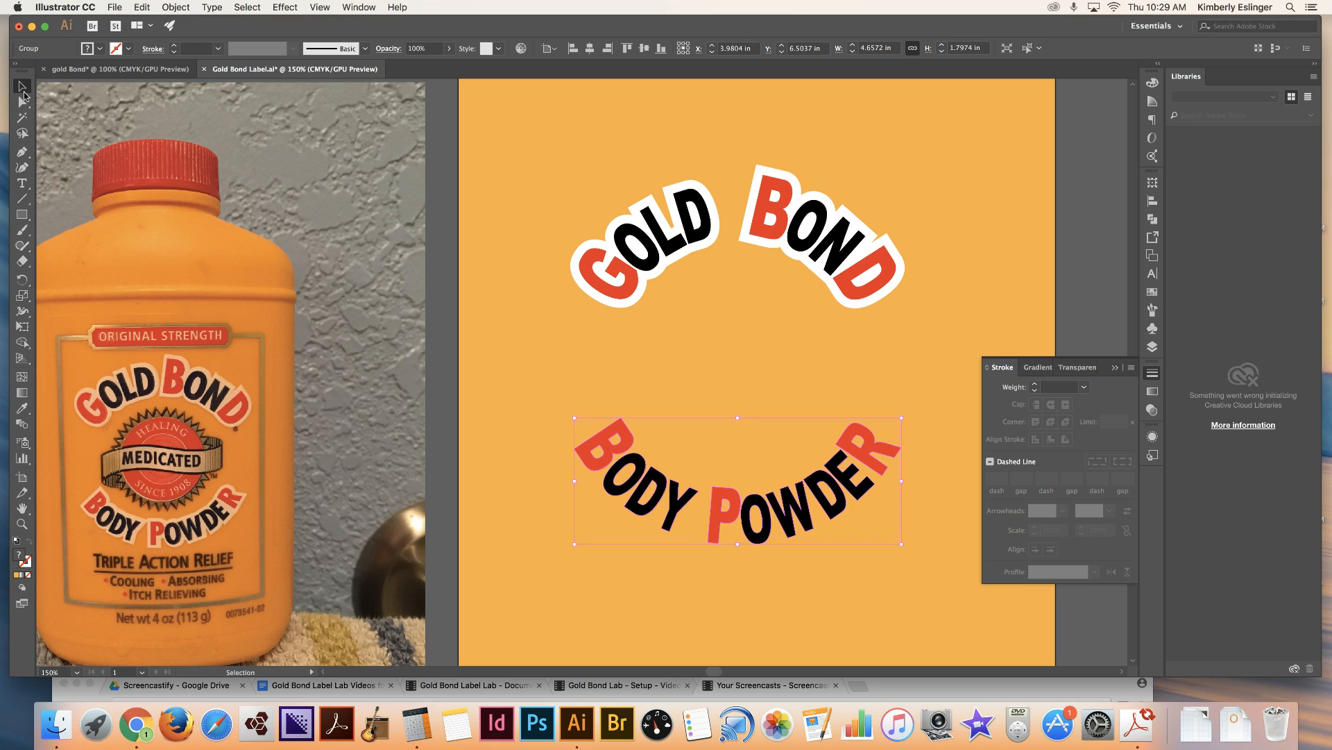
click(129, 50)
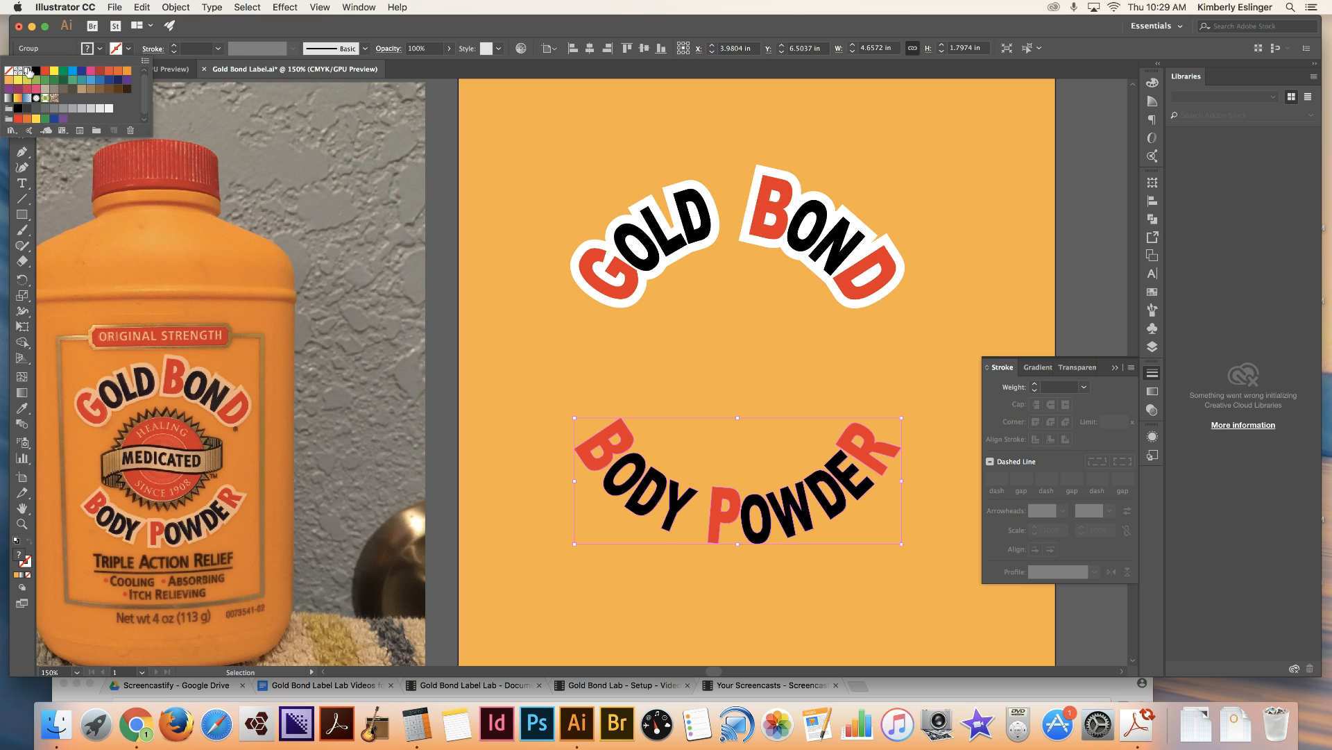
click(27, 71)
click(175, 46)
click(175, 46)
click(174, 46)
click(175, 46)
click(175, 46)
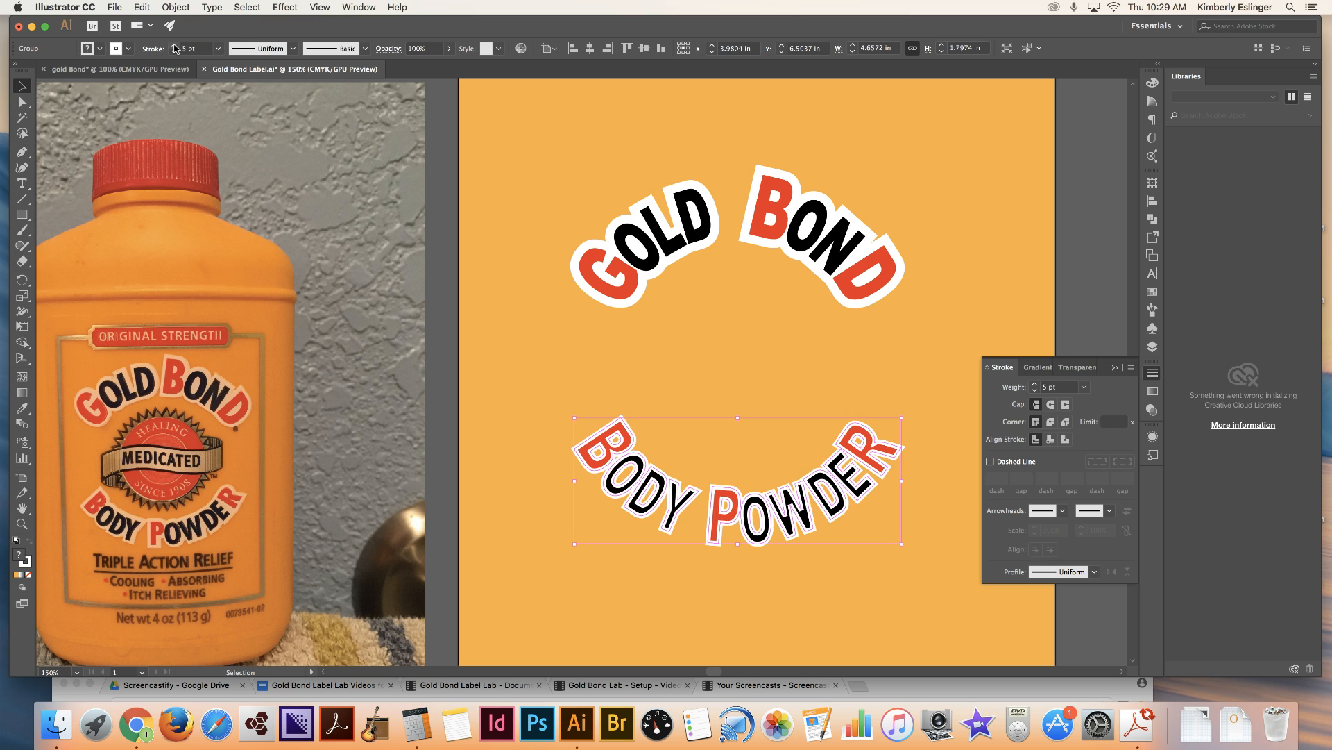
click(174, 46)
click(175, 46)
click(175, 46)
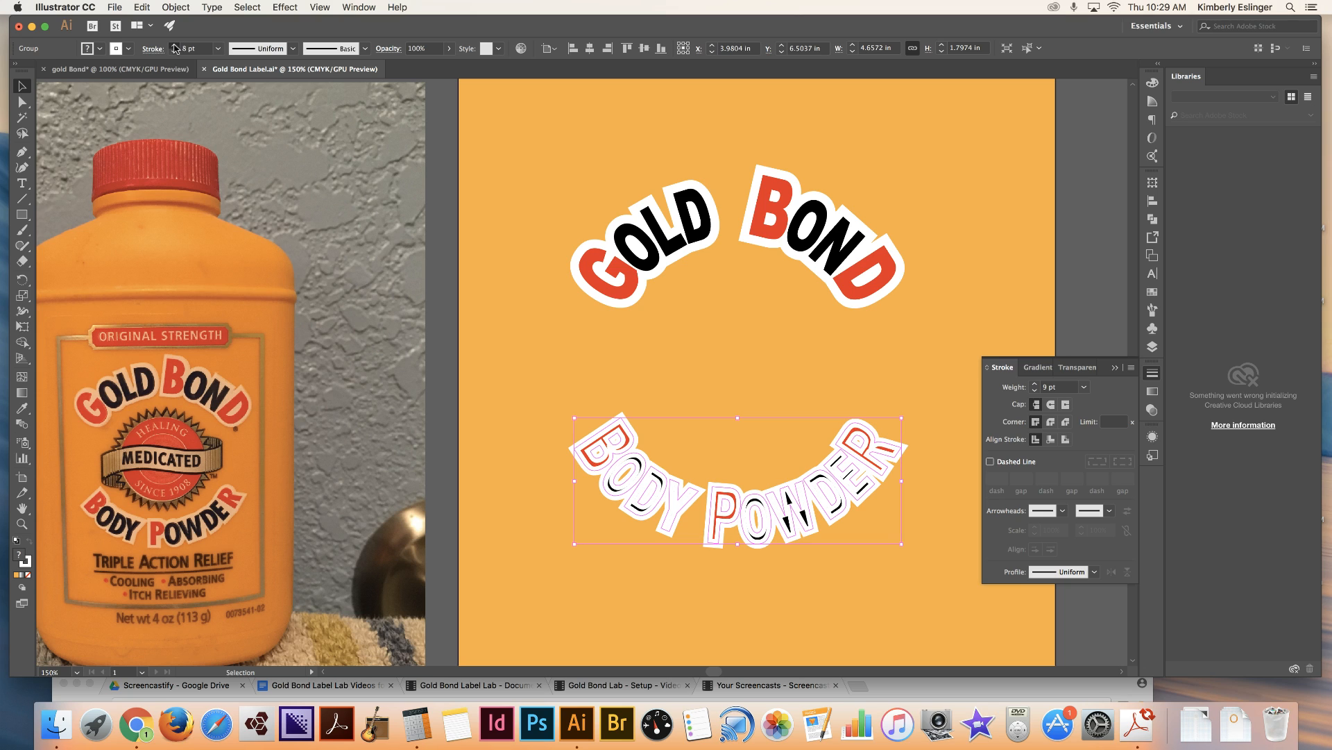
click(175, 46)
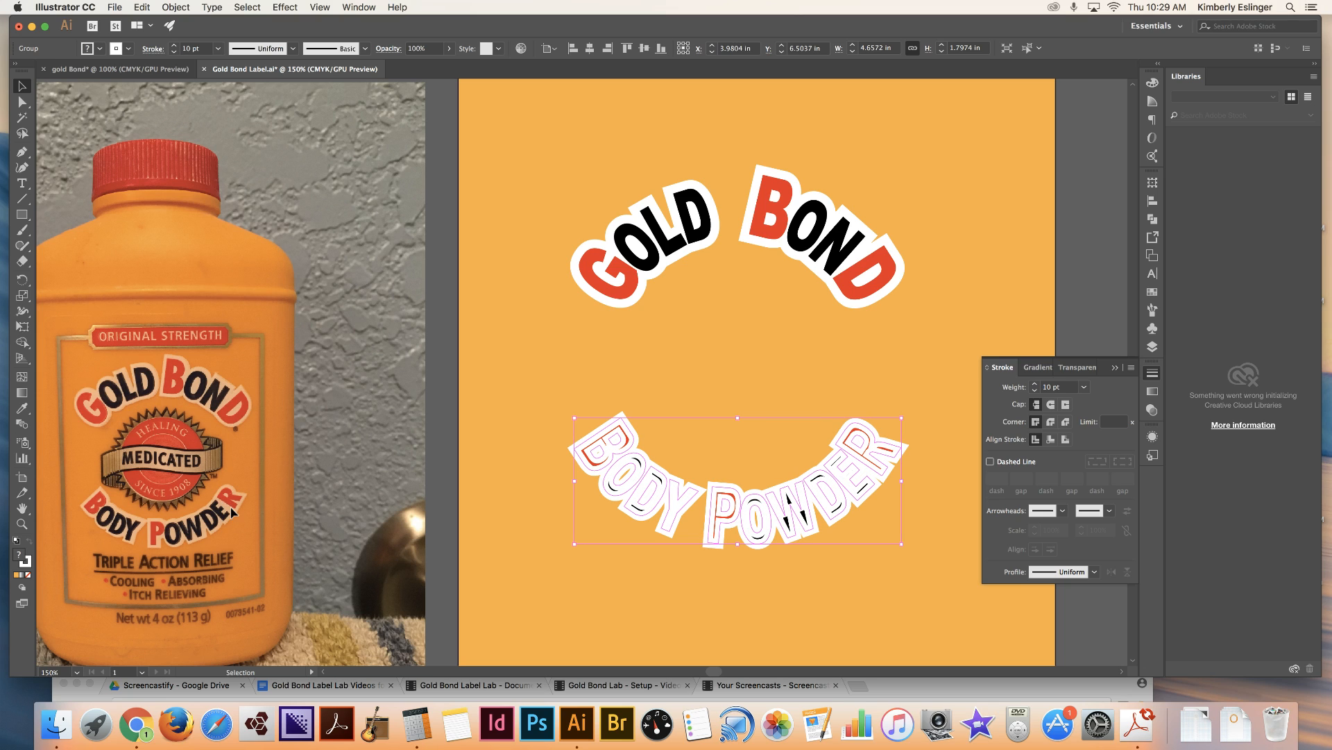
click(173, 46)
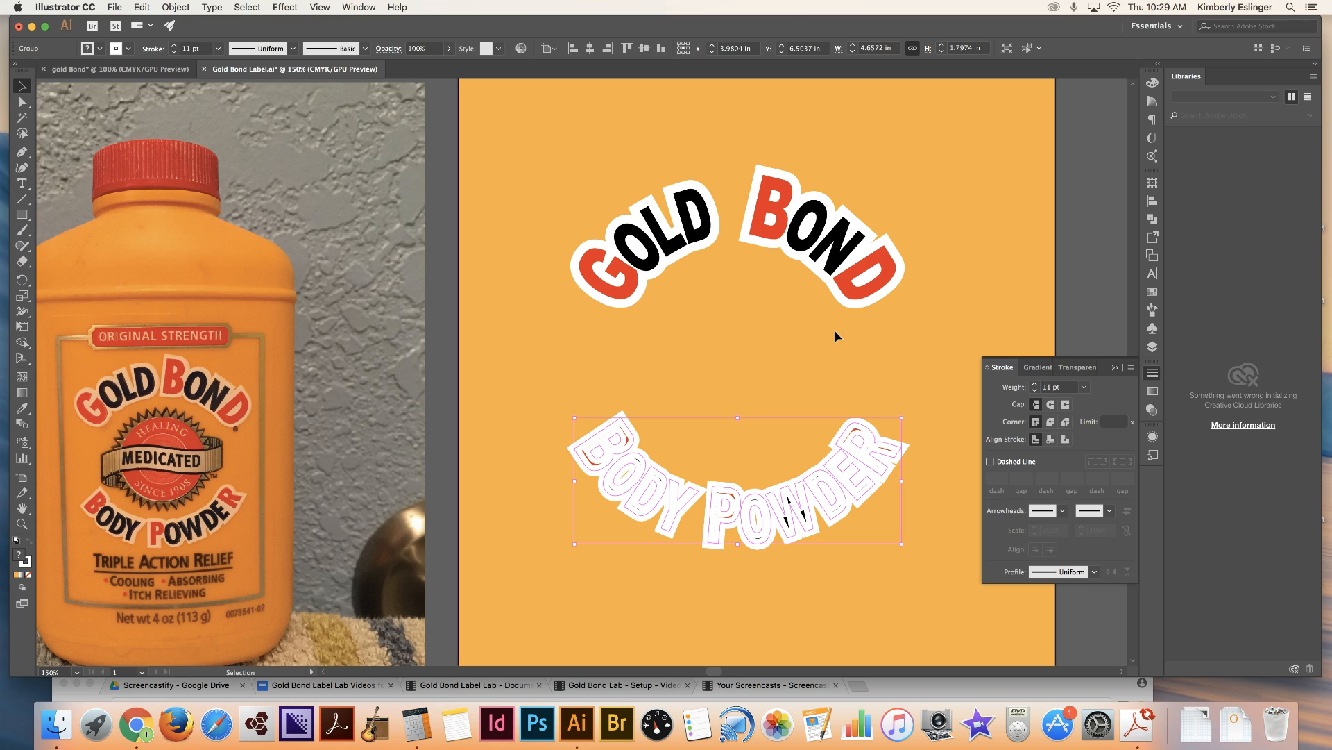
Step: Duplicate the BODY POWDER lettering in place in front of the original, remove the copy's stroke and deselect it
key(a)
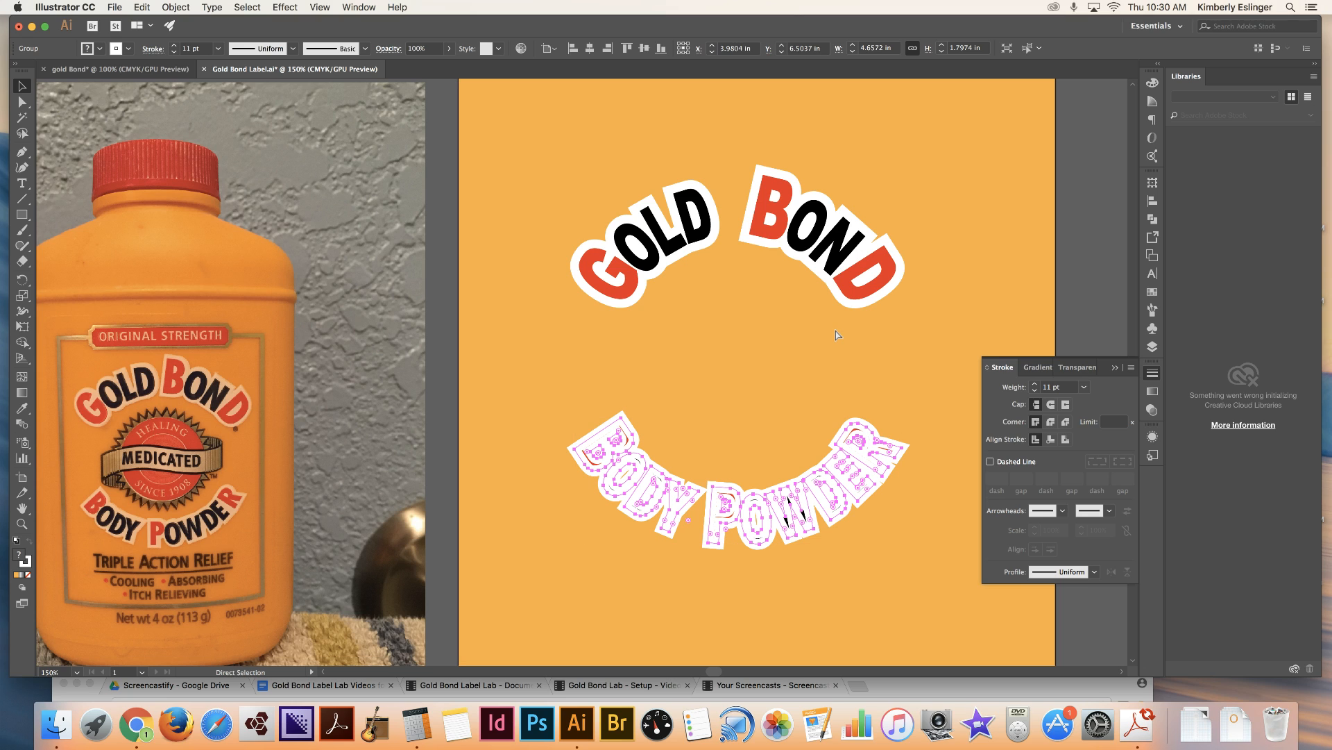
key(v)
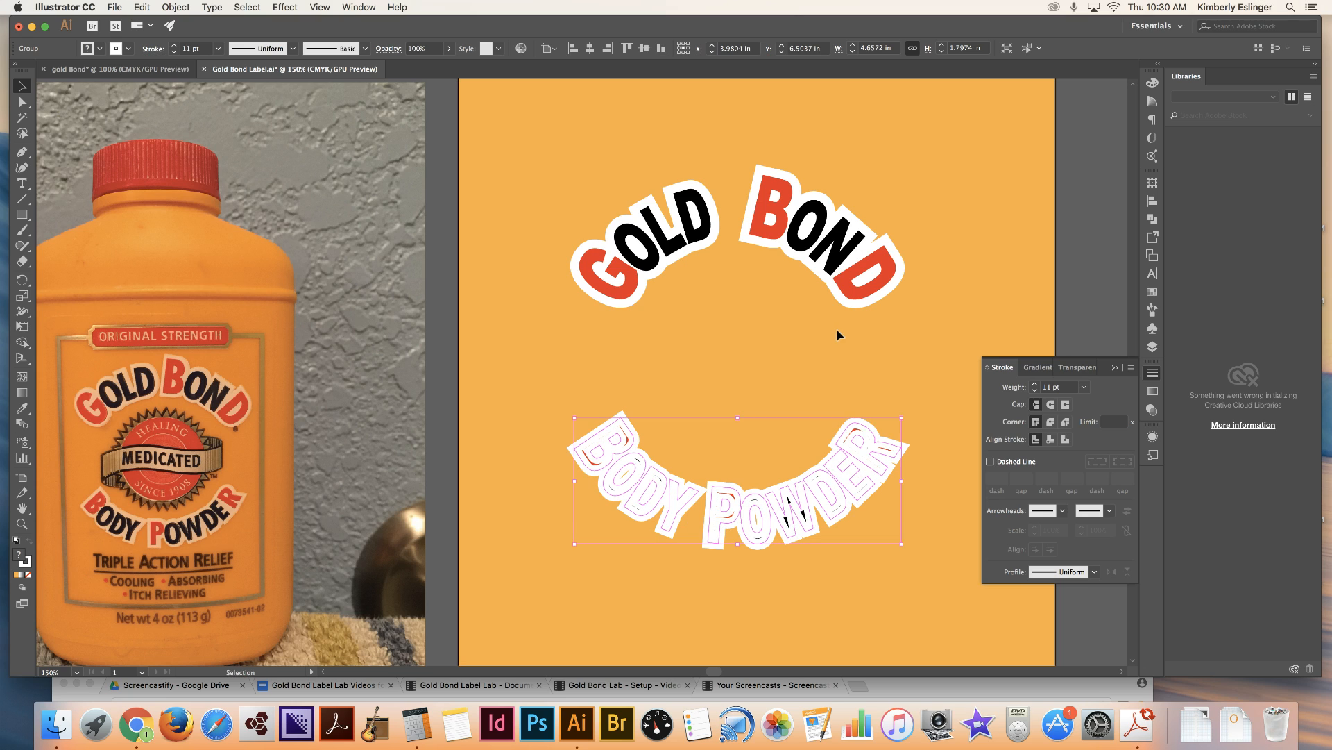
click(131, 50)
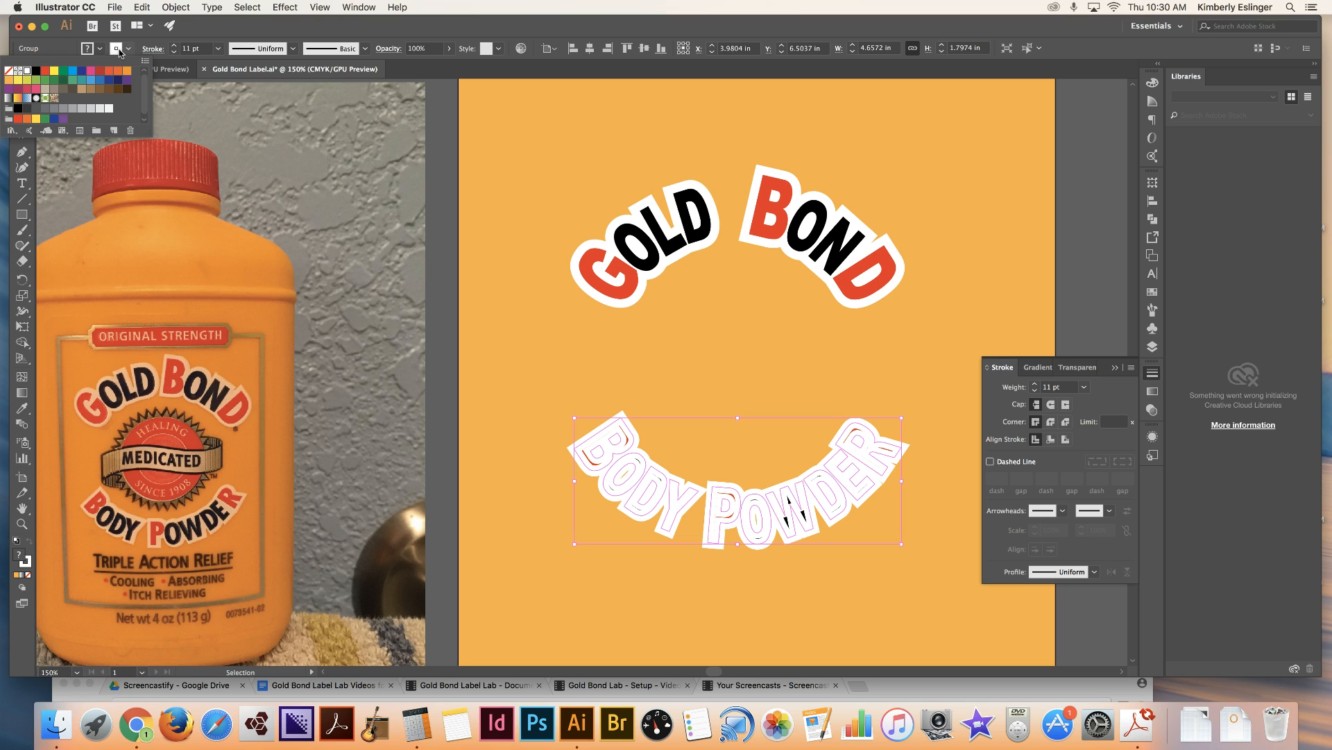
click(8, 70)
click(556, 368)
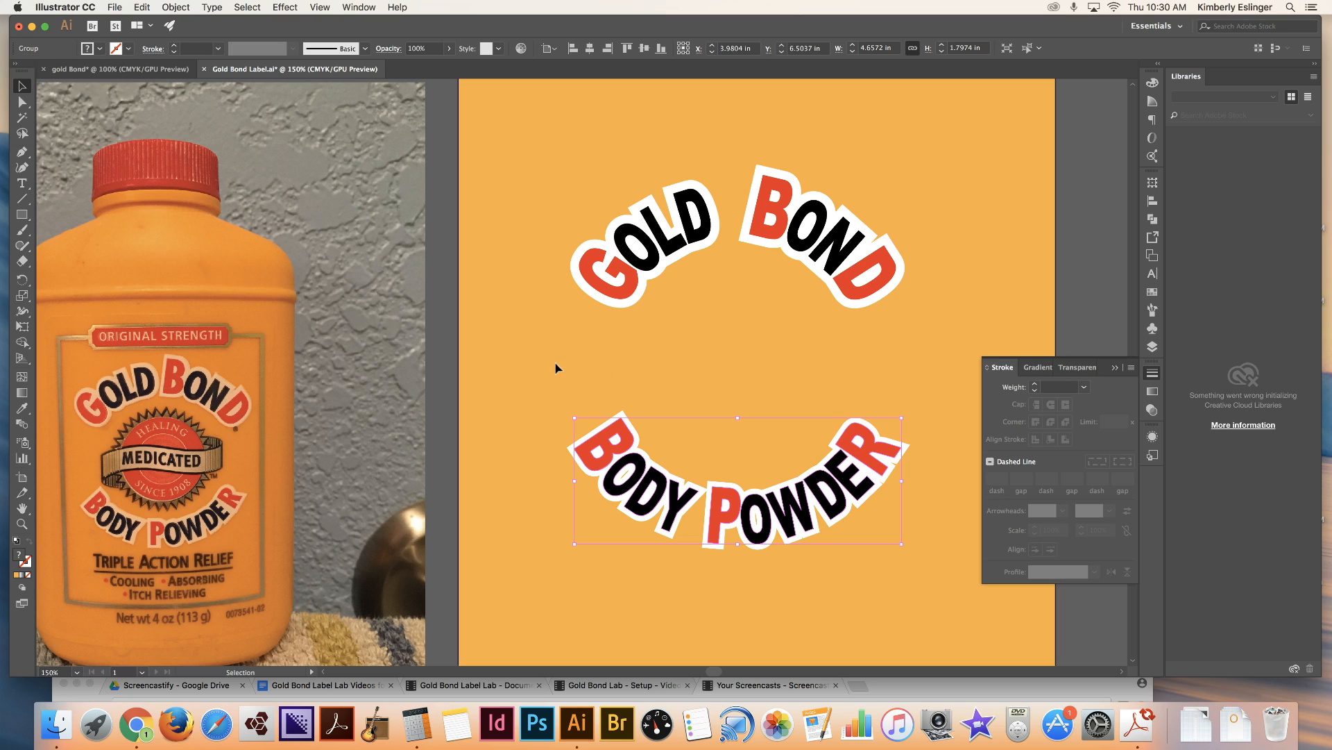
click(811, 597)
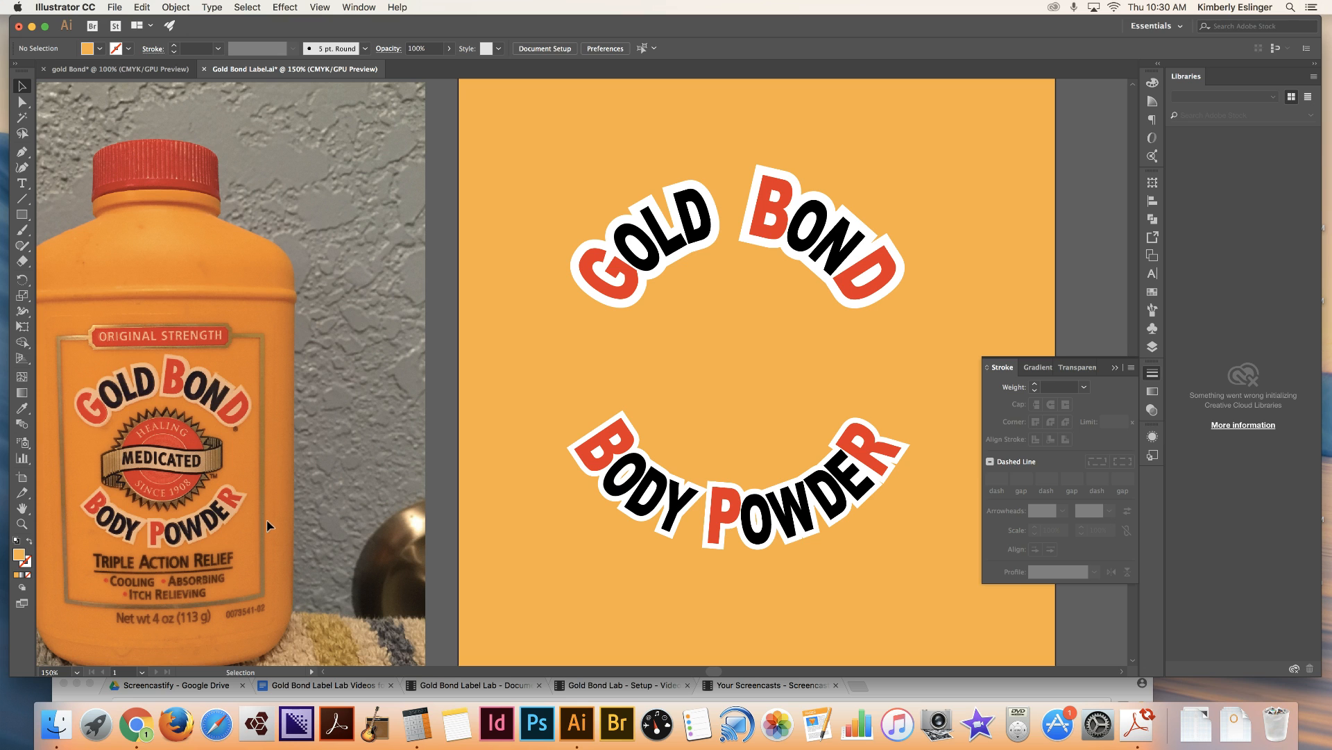
Step: Examine the white outline around the BODY POWDER lettering on the reference photo up close
key(z)
click(168, 530)
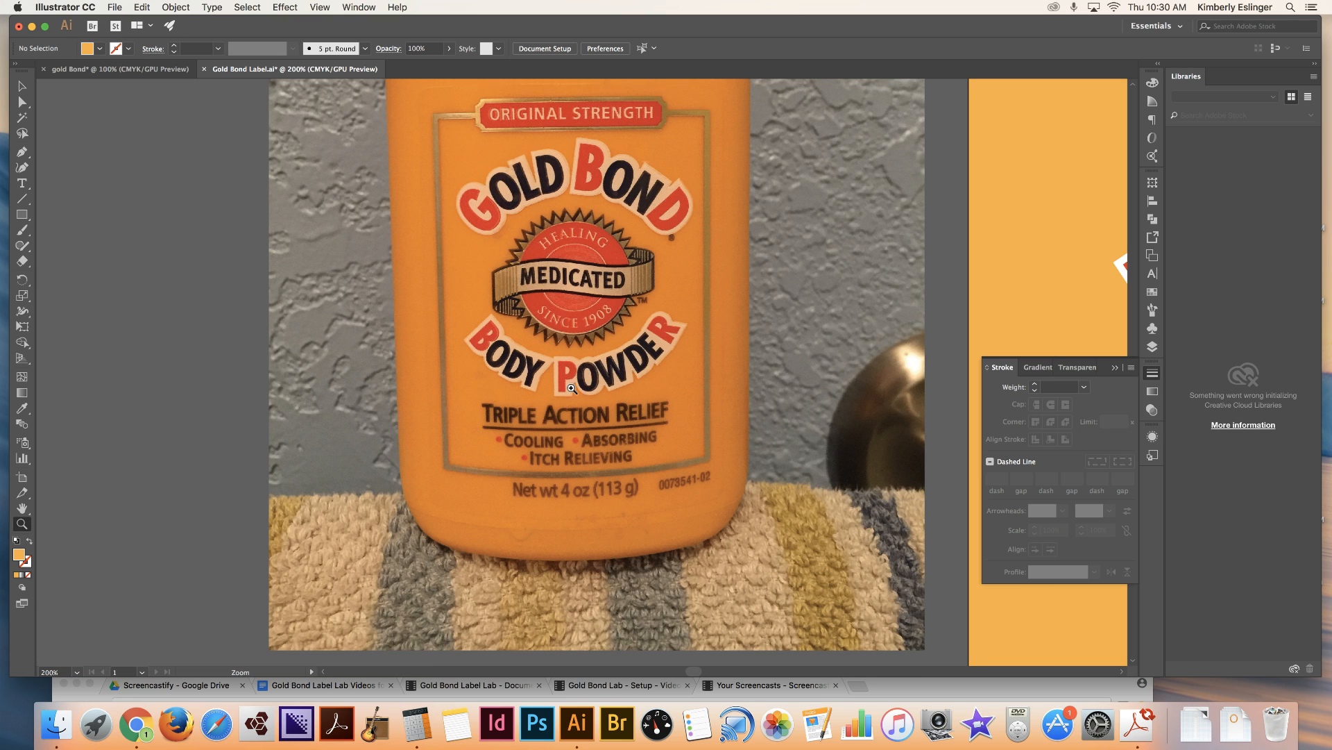
click(590, 376)
click(582, 379)
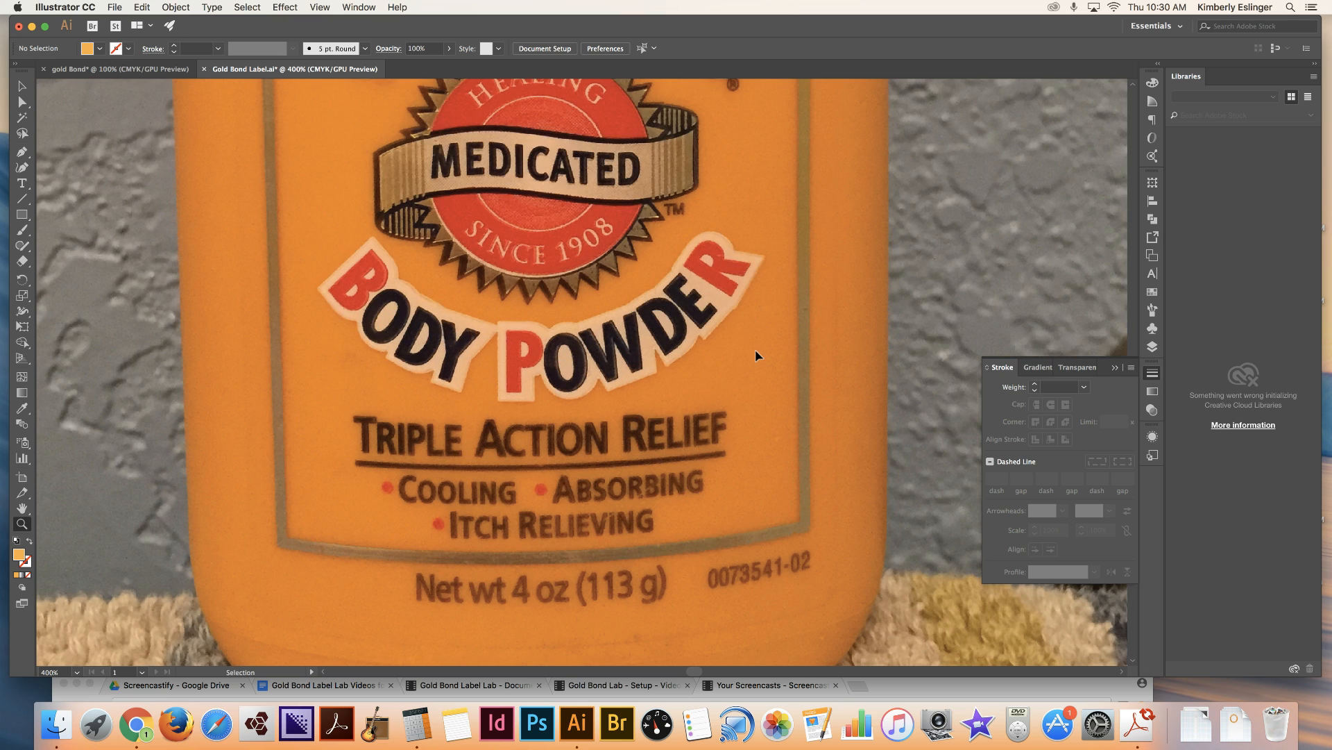
Step: Select the white-stroked BODY POWDER lettering behind the front copy and expand its fill and stroke into shapes
key(super+minus)
key(super+minus)
key(super+minus)
key(super+minus)
key(super+minus)
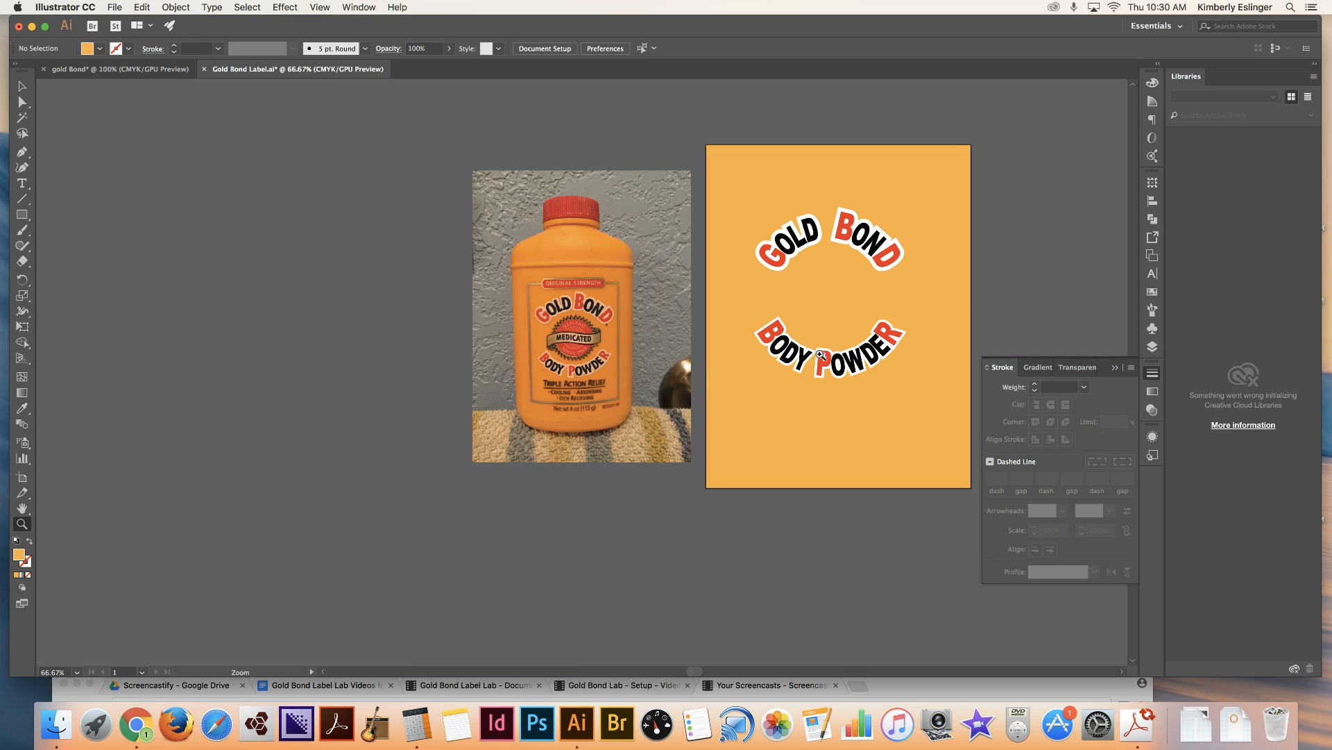
key(super+plus)
key(super+plus)
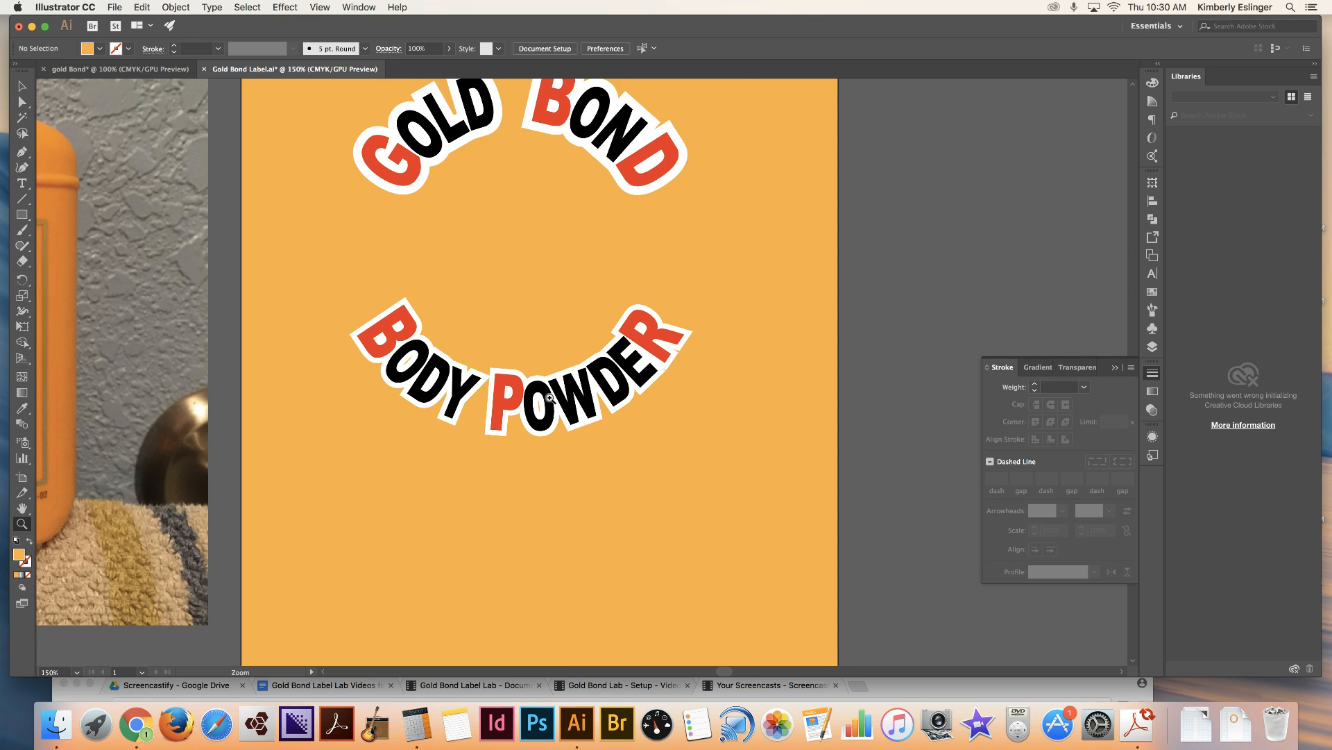
key(super+plus)
key(super+plus)
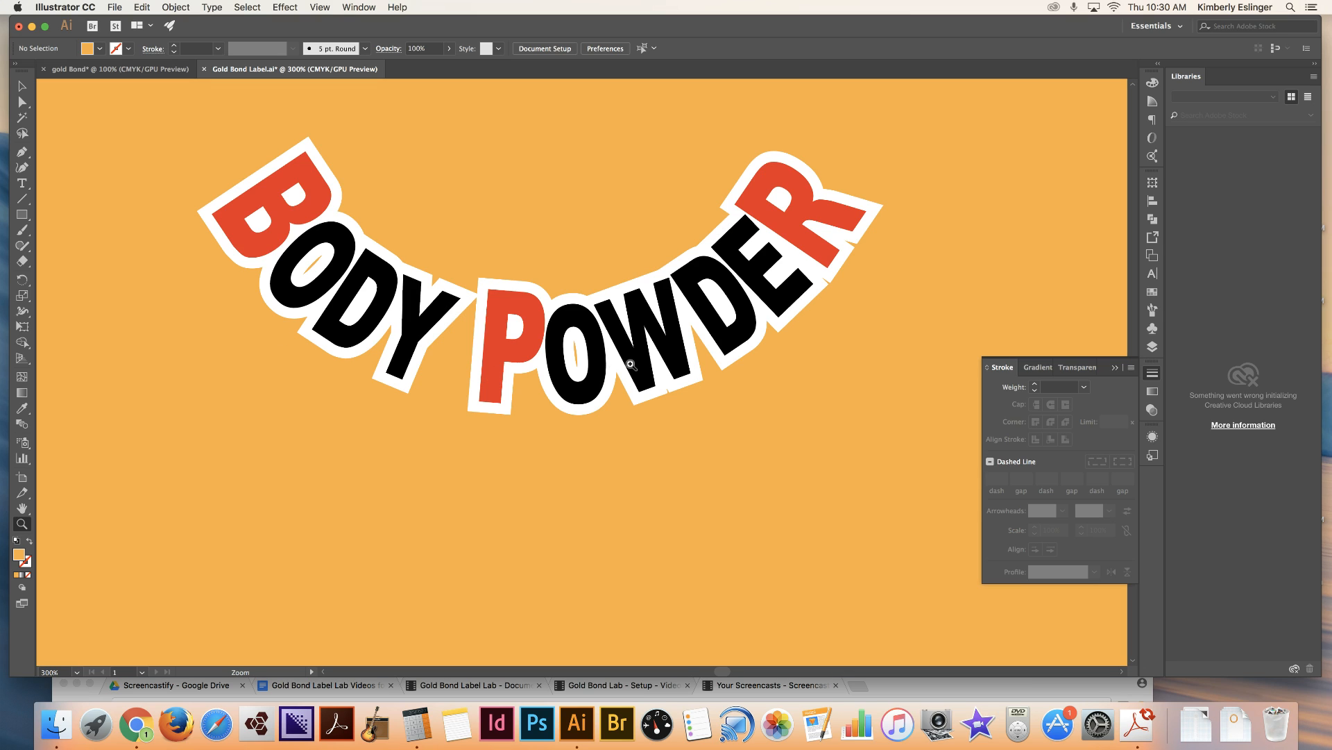
click(22, 88)
click(316, 195)
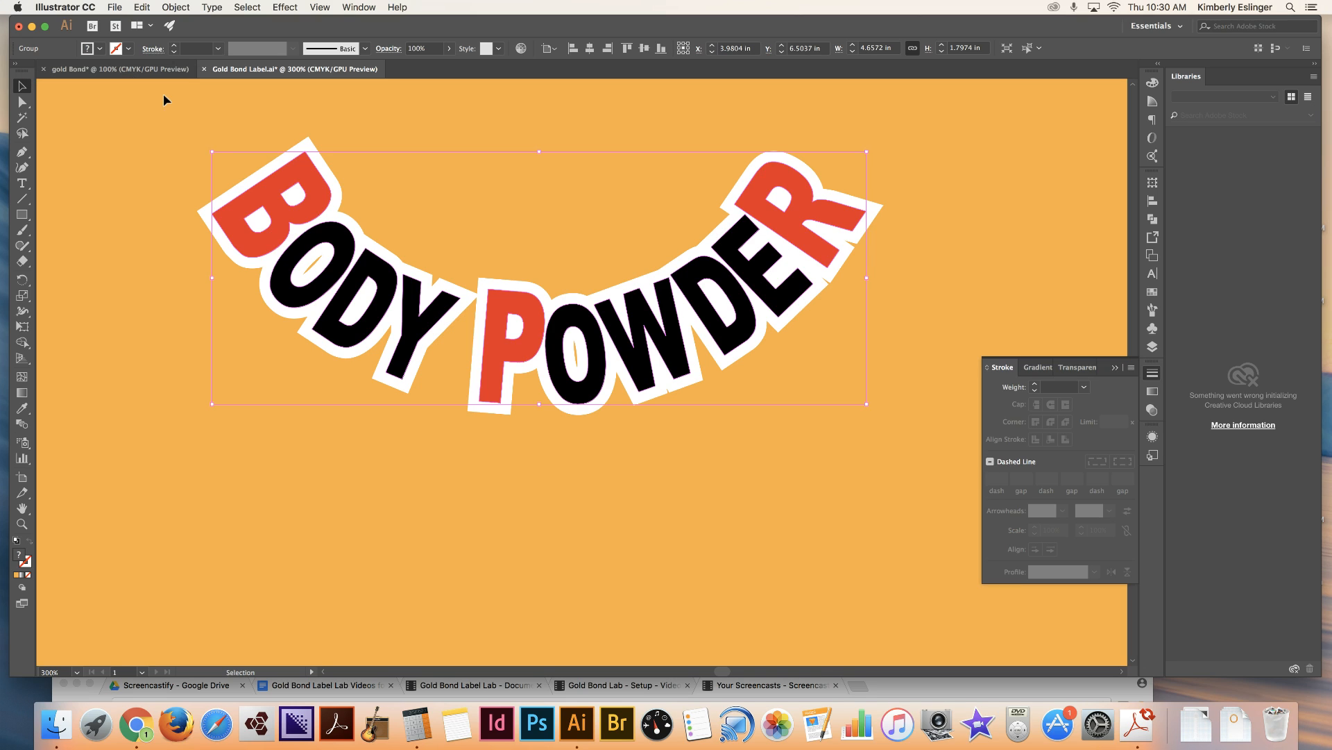
right_click(286, 215)
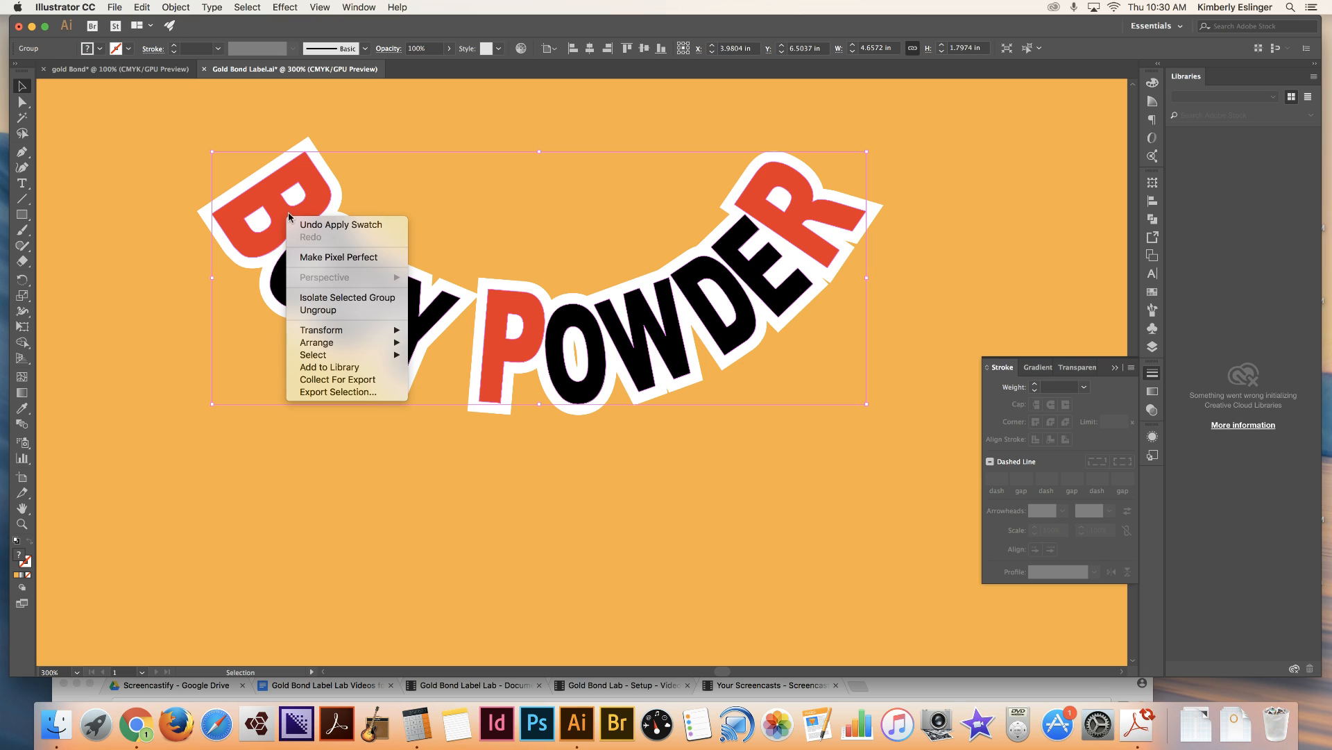
mouse_move(304, 357)
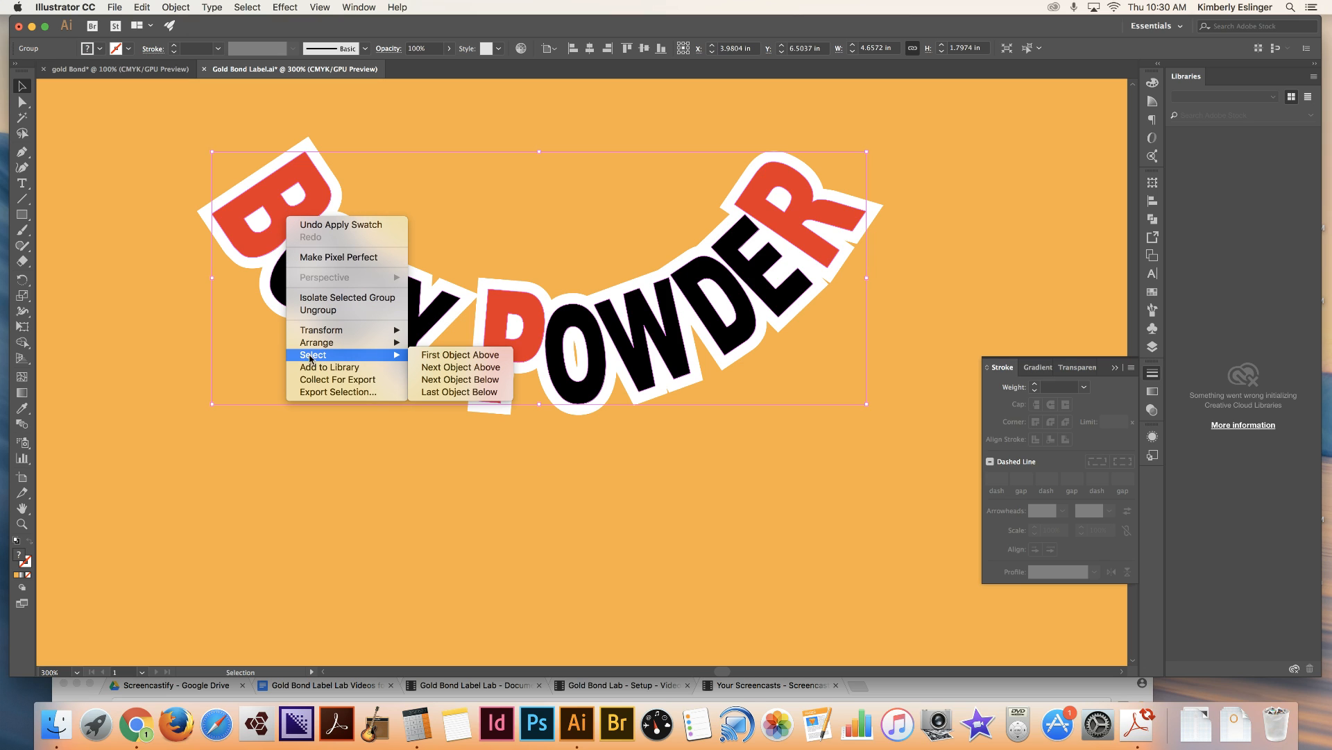
click(428, 382)
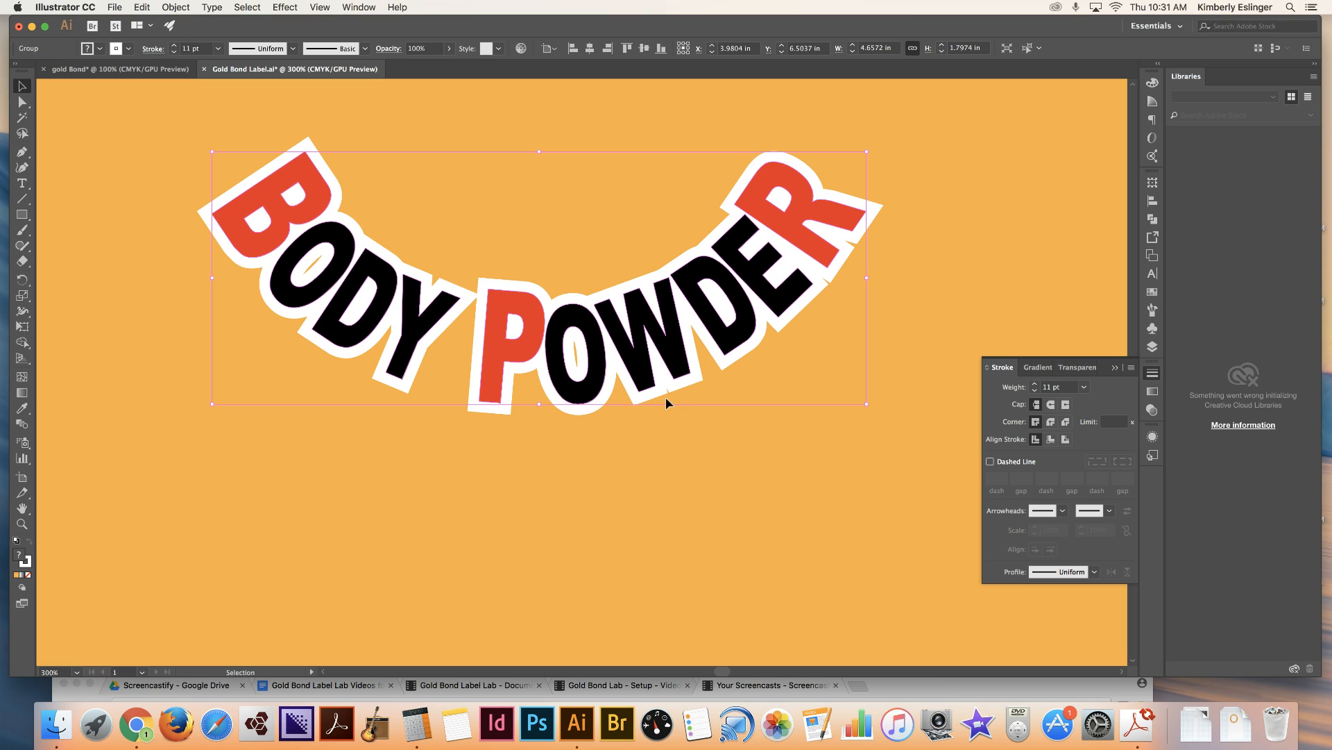
click(178, 8)
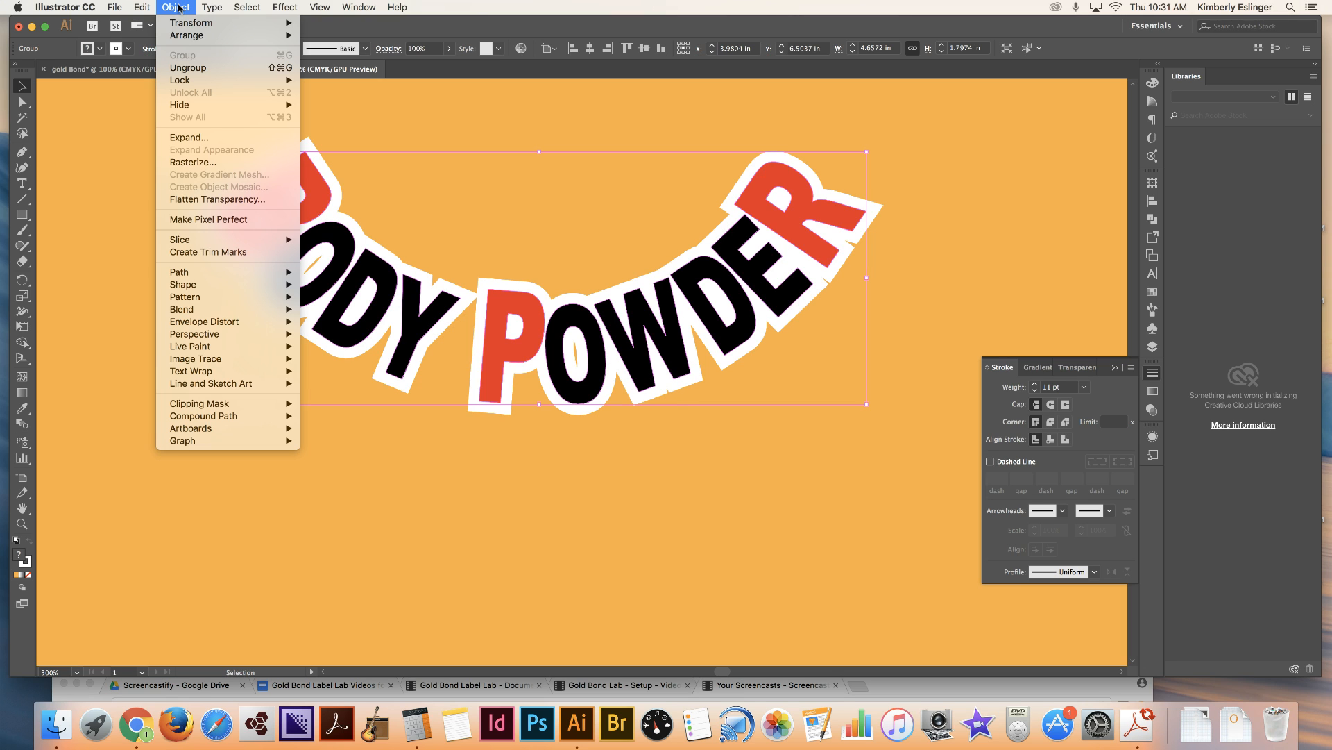
click(187, 138)
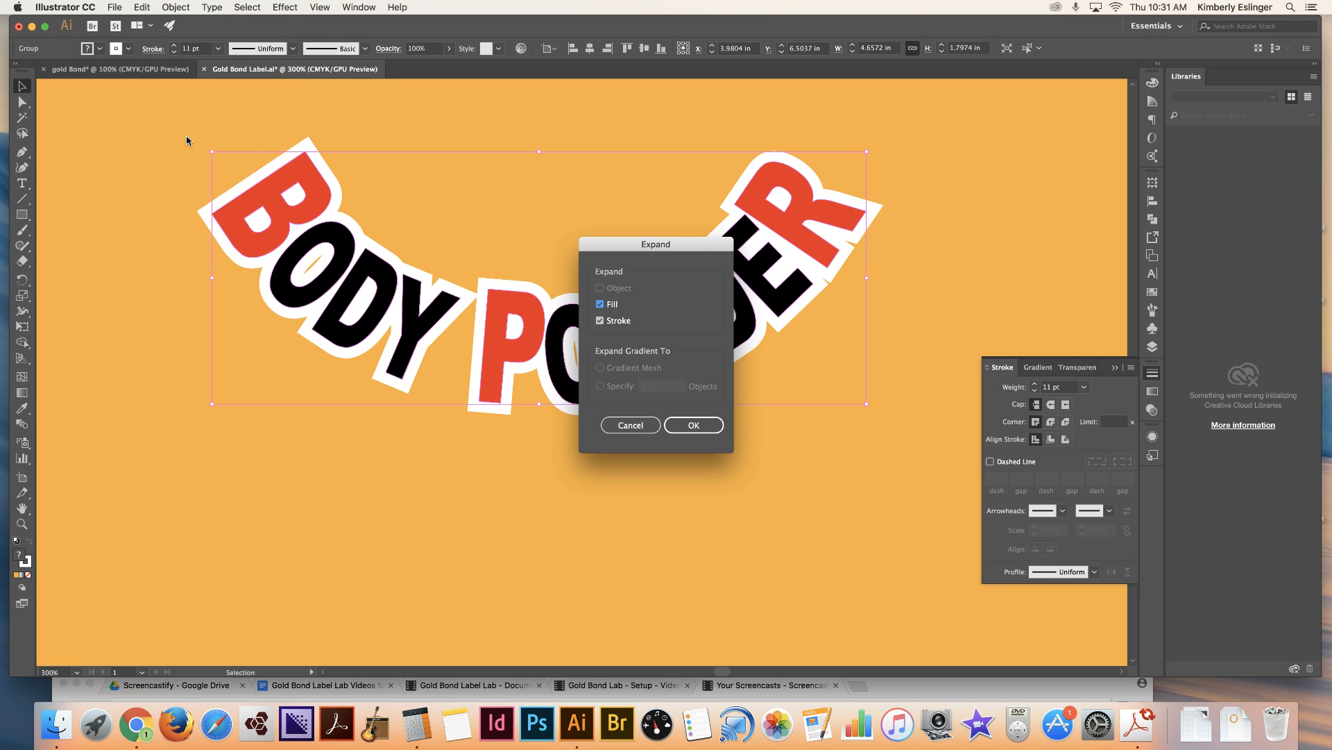
click(694, 424)
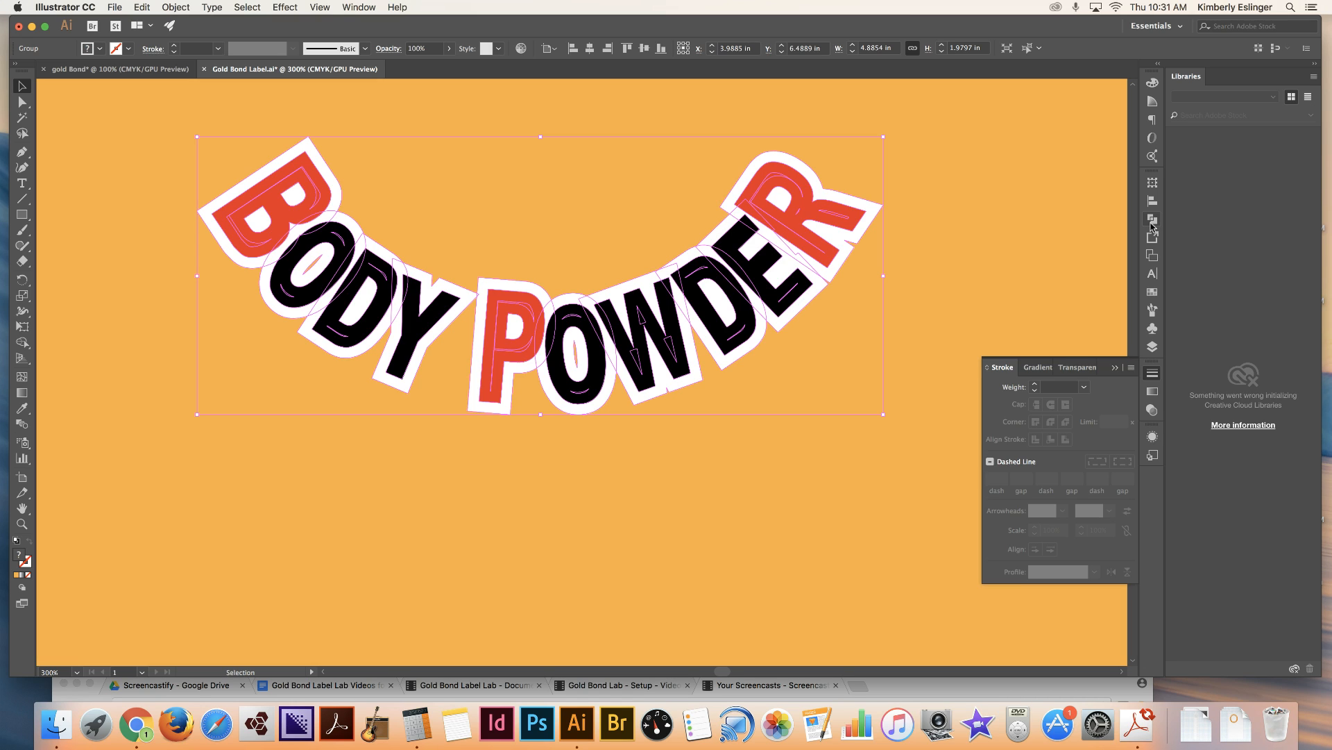
Step: Merge the expanded rear BODY POWDER pieces into one white backing shape with the Pathfinder Unite mode
click(358, 6)
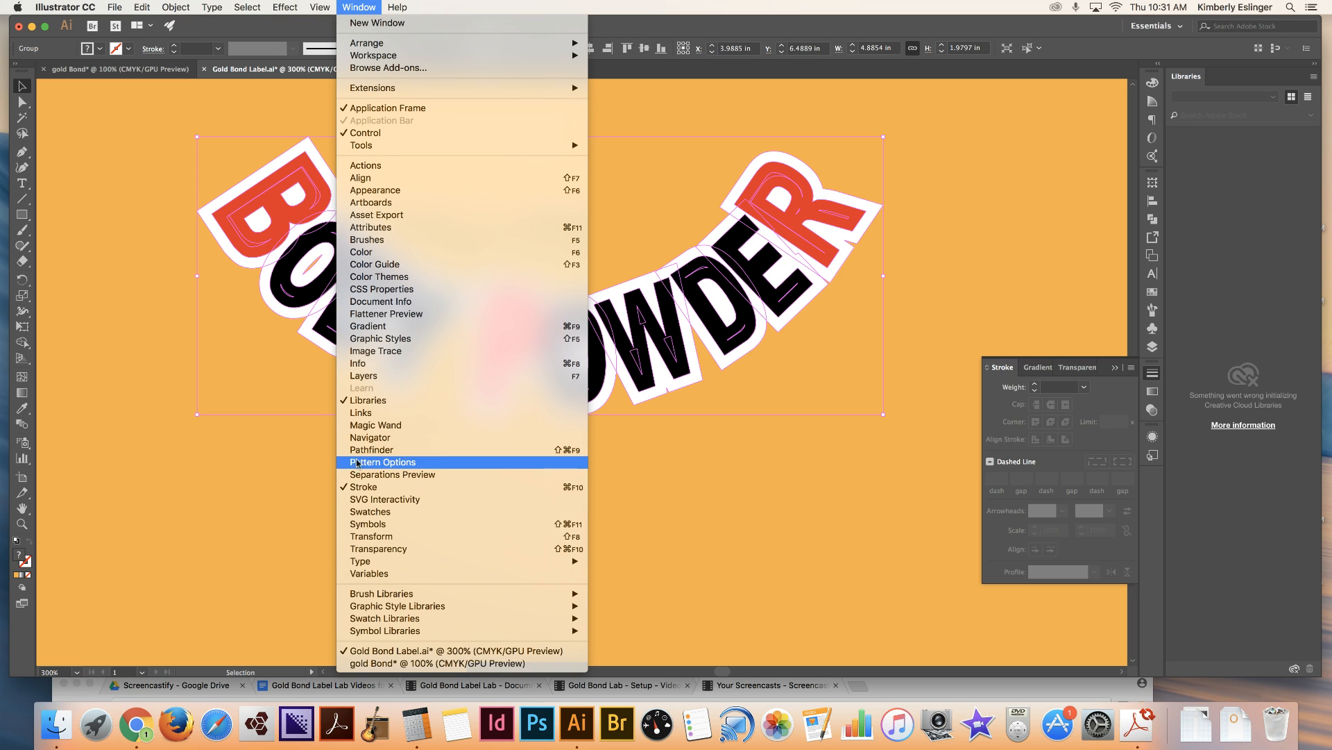
click(1152, 219)
click(1152, 220)
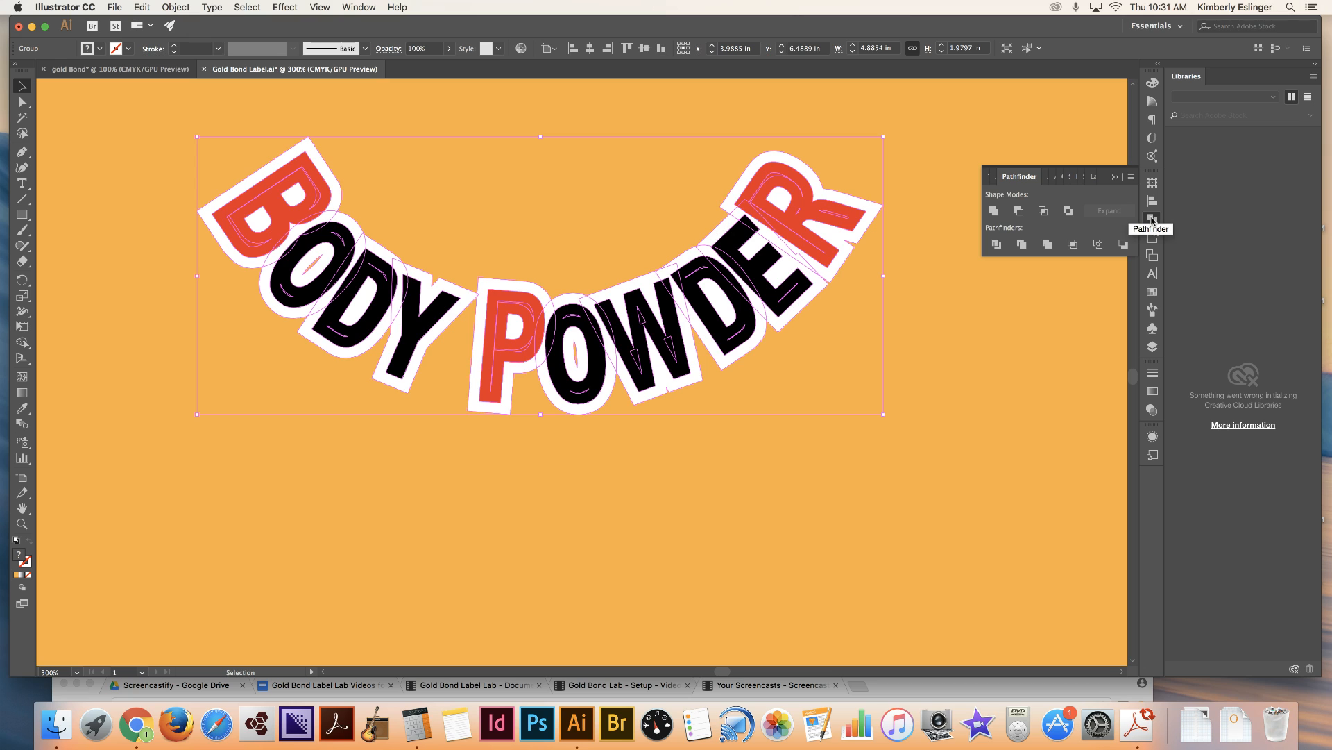
click(995, 211)
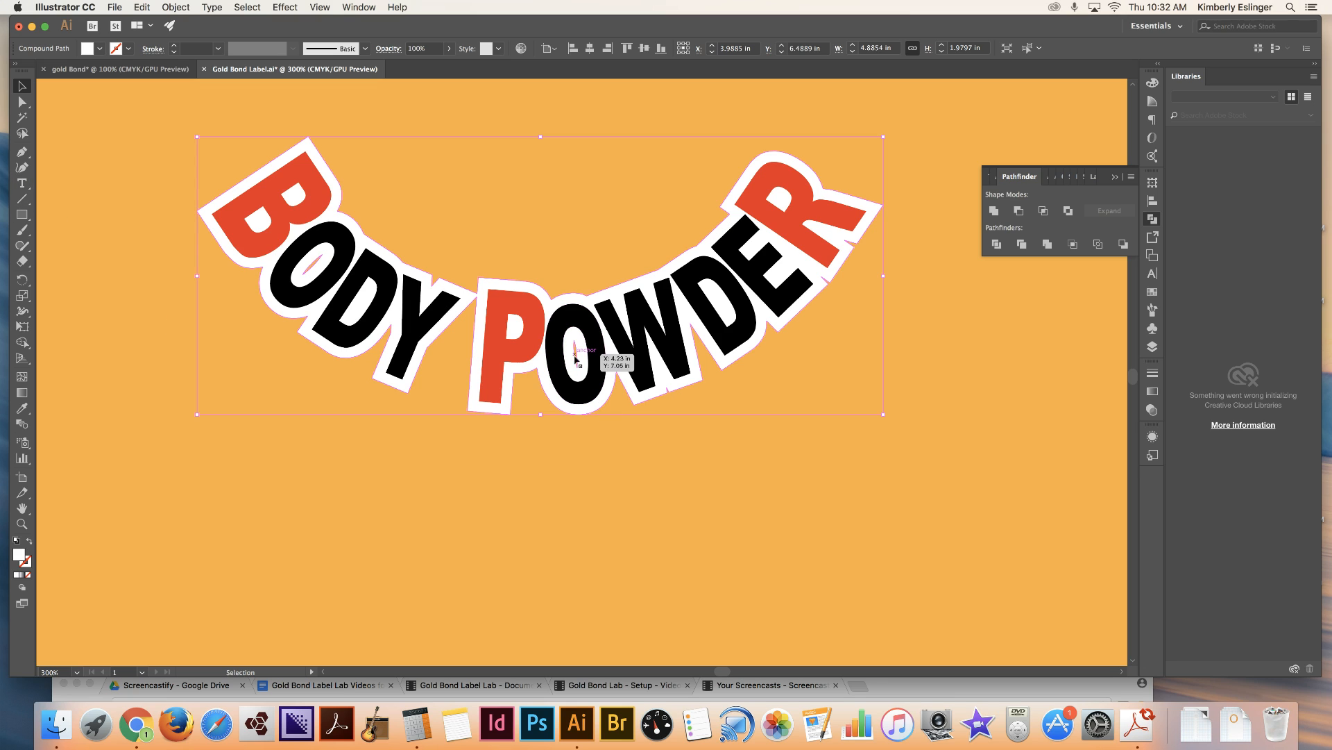
Step: Delete the leftover slits inside the O of BODY and the O of POWDER from the united white shape
click(22, 103)
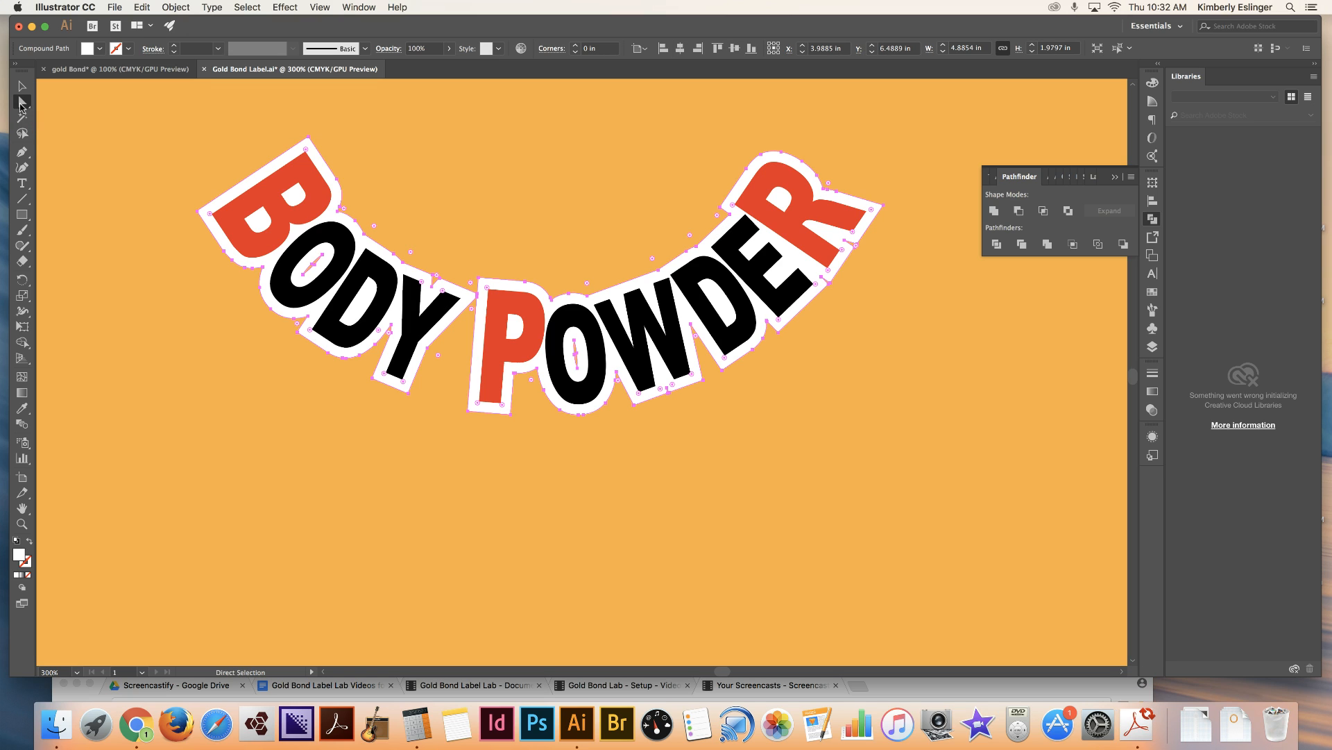
click(464, 228)
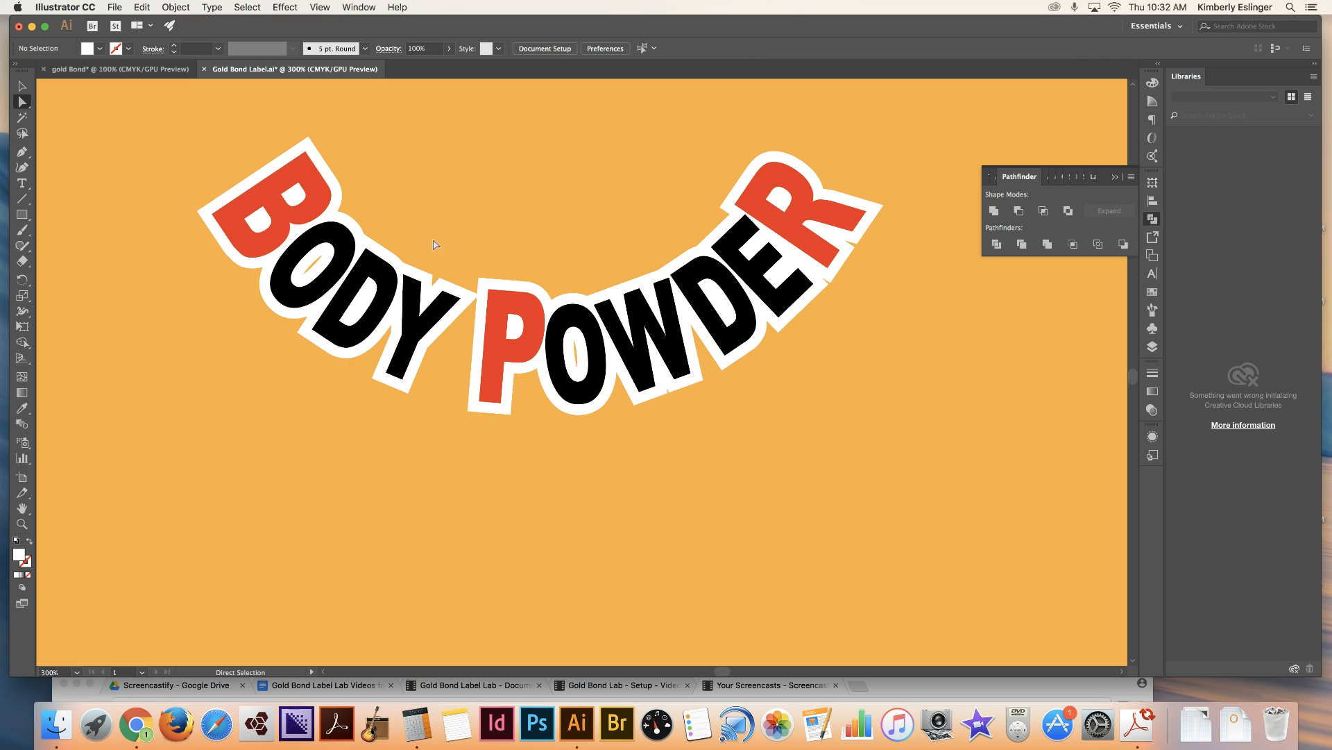
click(317, 270)
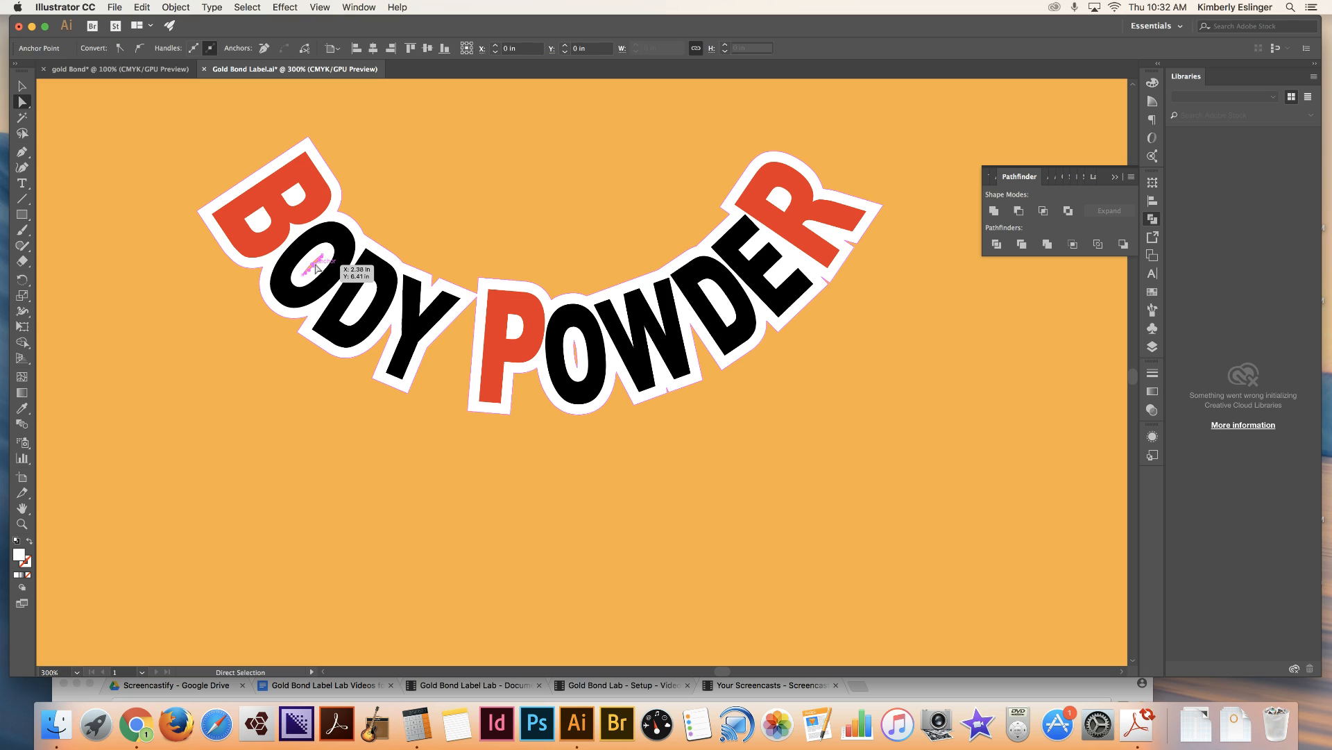
key(Delete)
key(Delete)
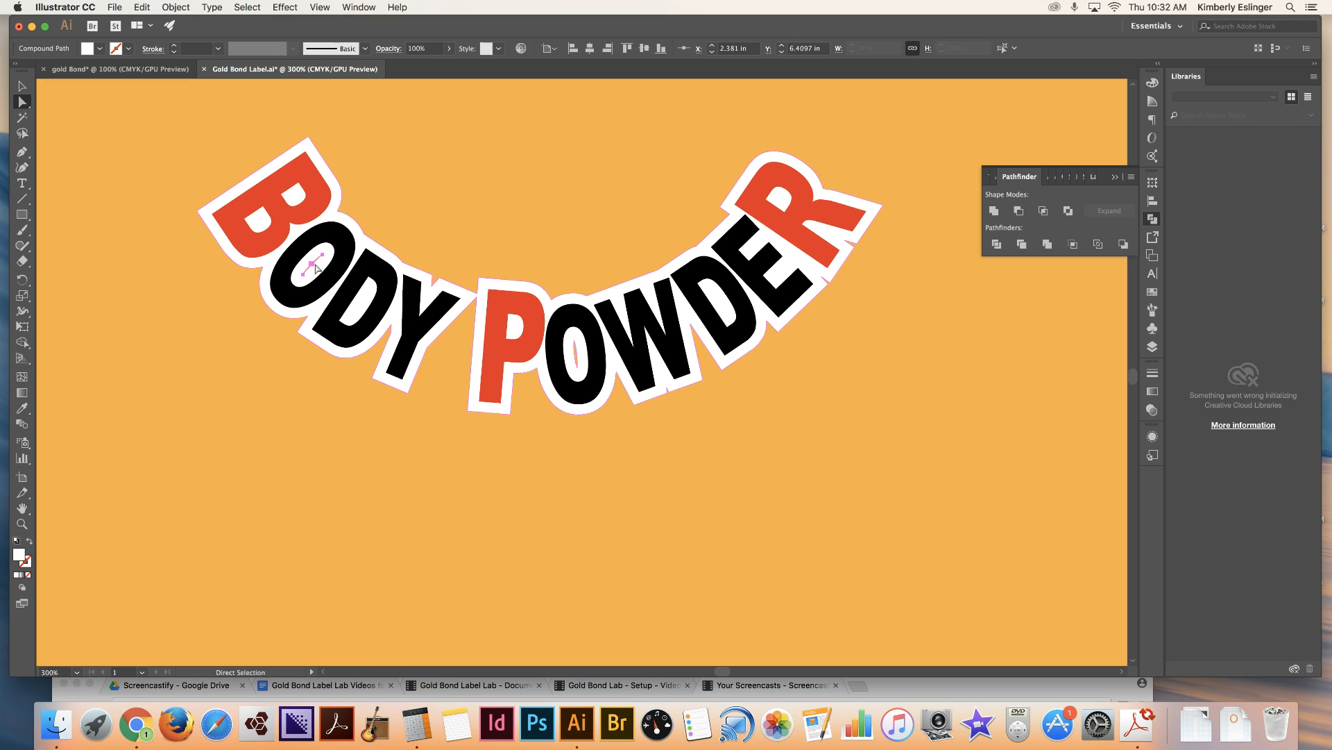
click(577, 362)
key(Delete)
key(Delete)
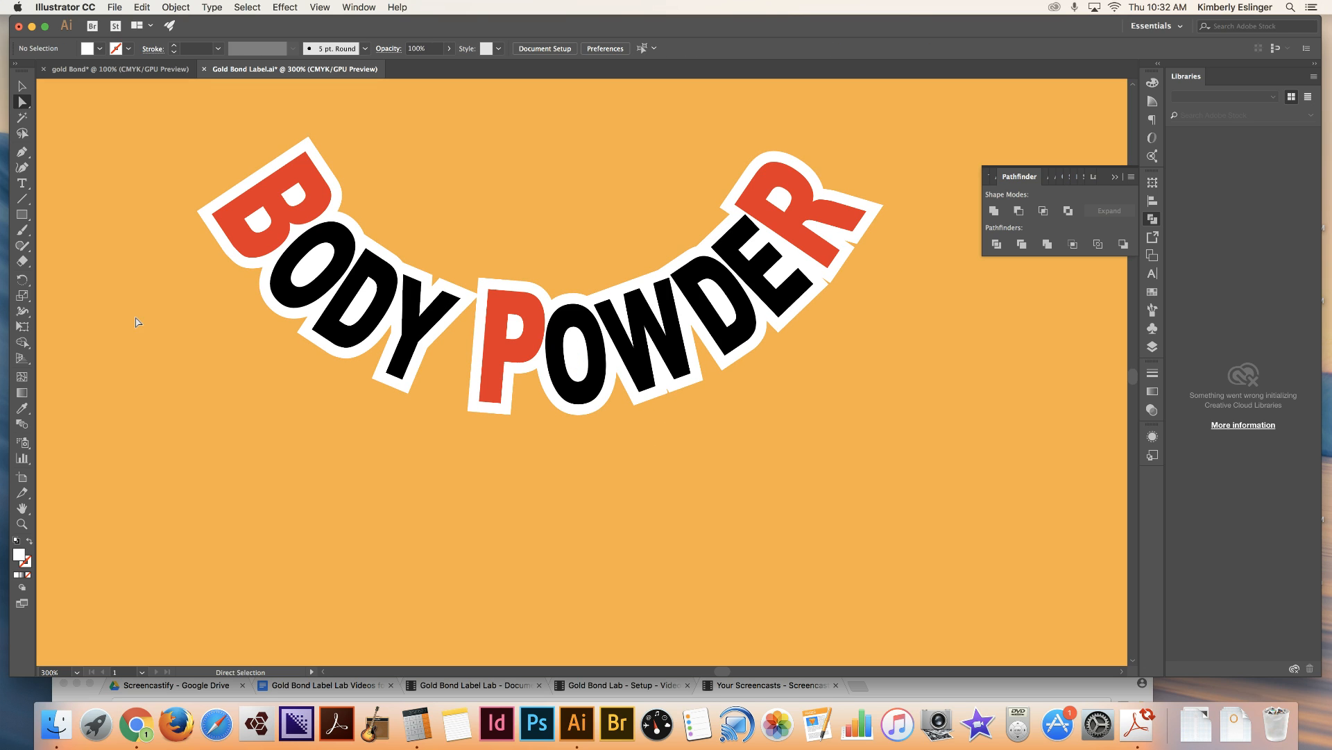
Step: Try adding anchor points with the Pen tool to the white outline's lower edge beneath the W and nudging one vertically
key(p)
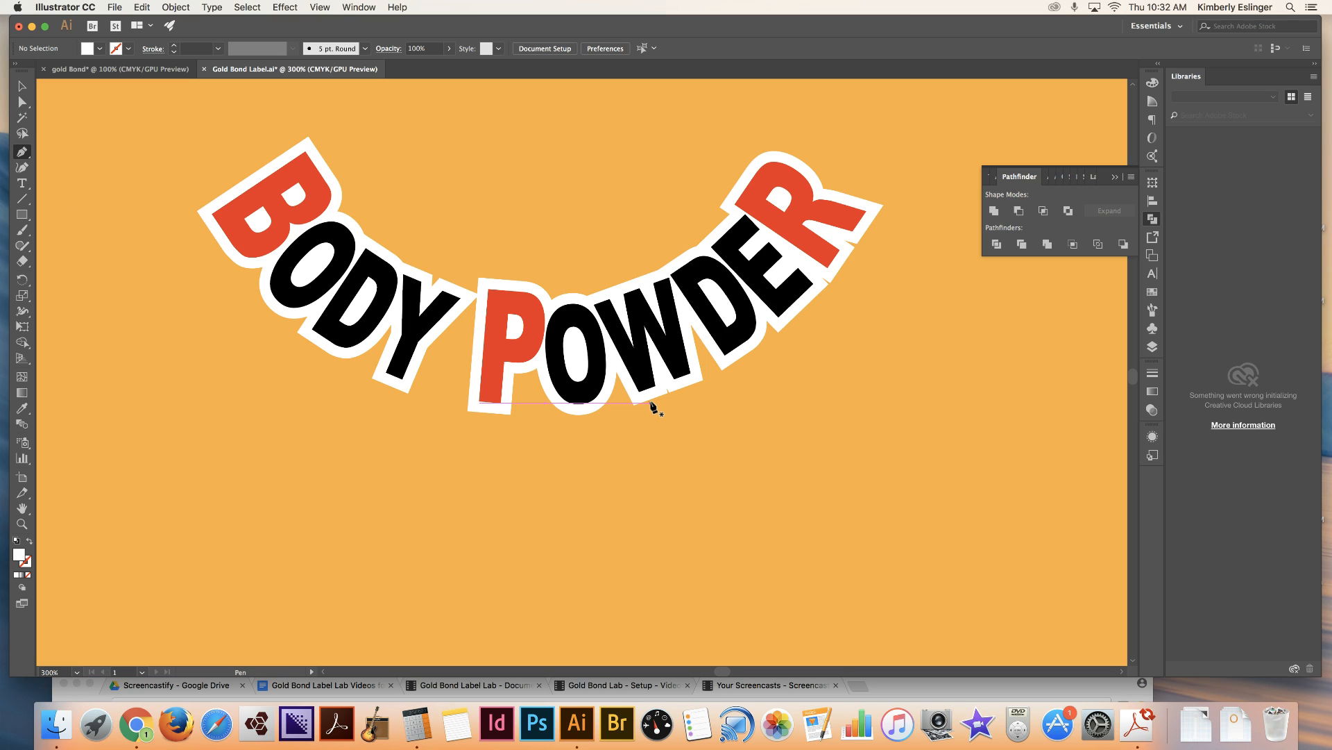
key(super)
super+click(653, 406)
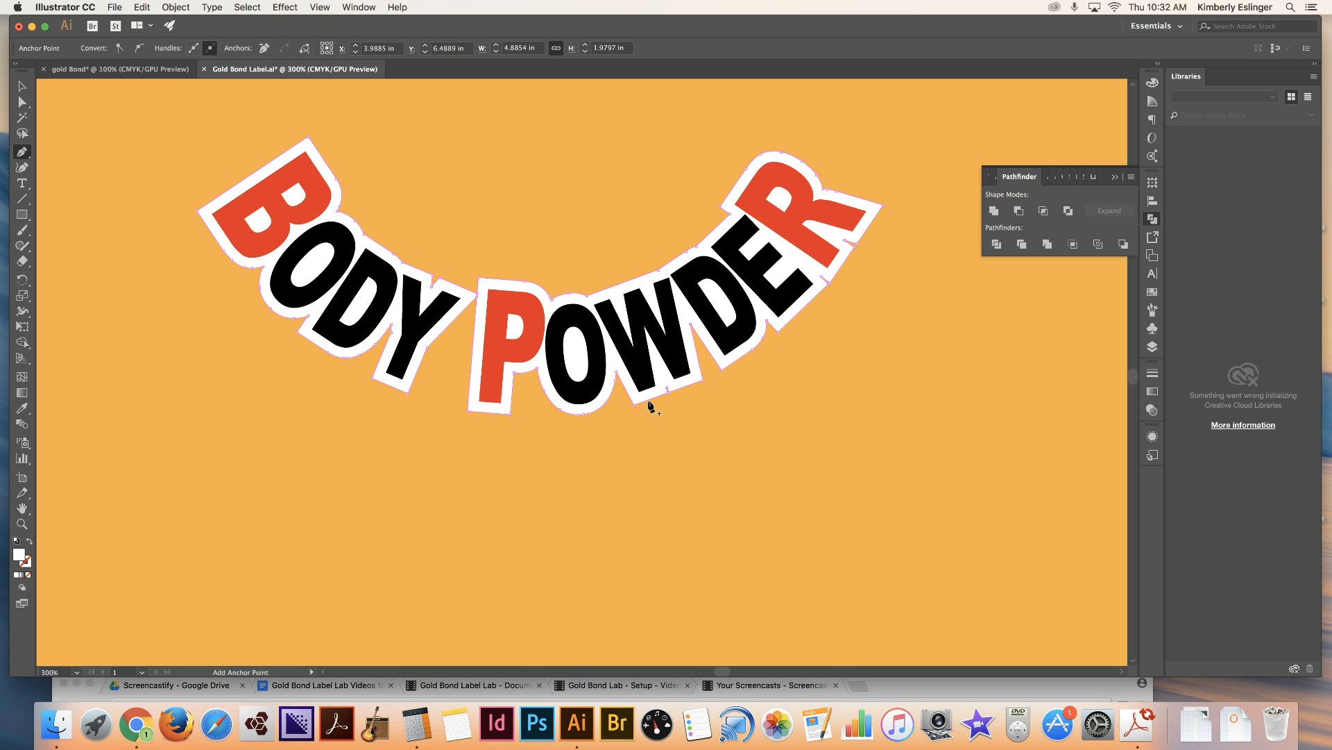
super+click(659, 400)
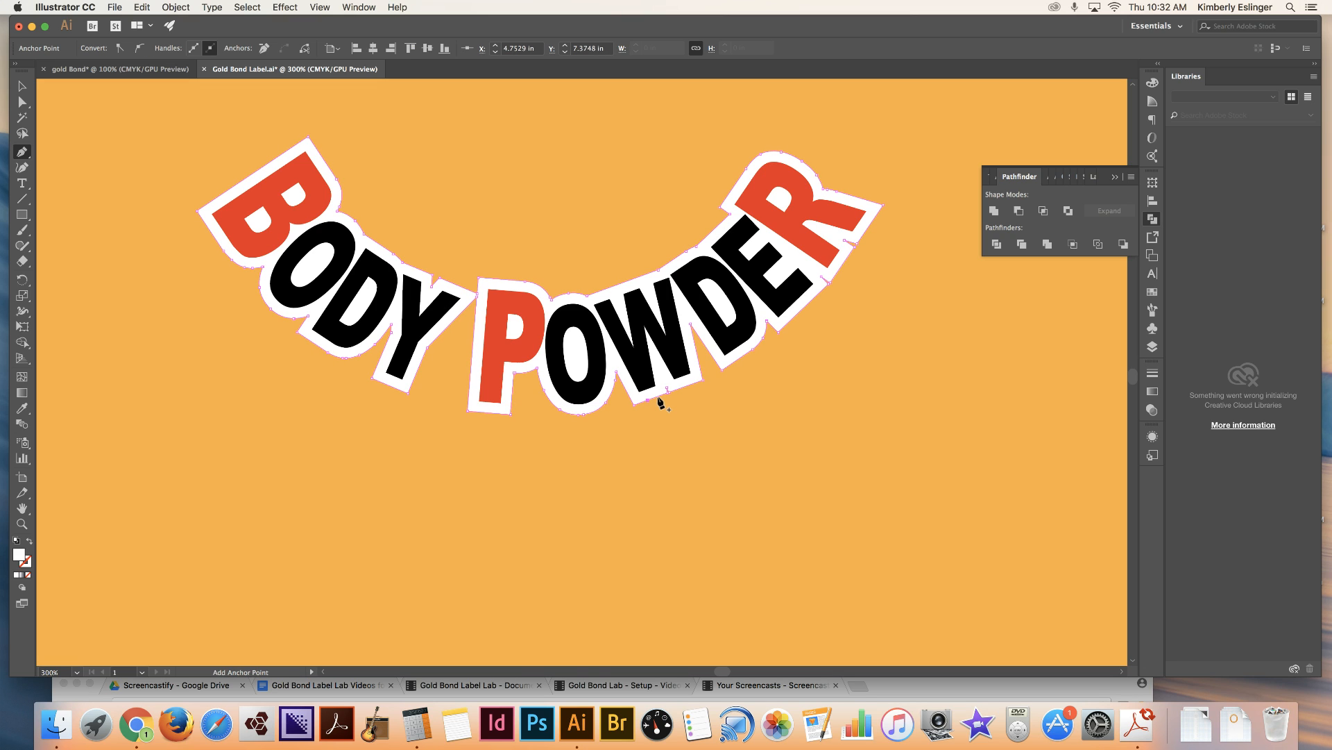
super+click(653, 404)
key(Down)
key(Down)
key(Down)
key(Down)
key(Down)
key(Down)
key(Down)
key(Down)
key(Up)
key(Up)
key(Up)
key(Up)
key(Up)
key(Up)
key(Up)
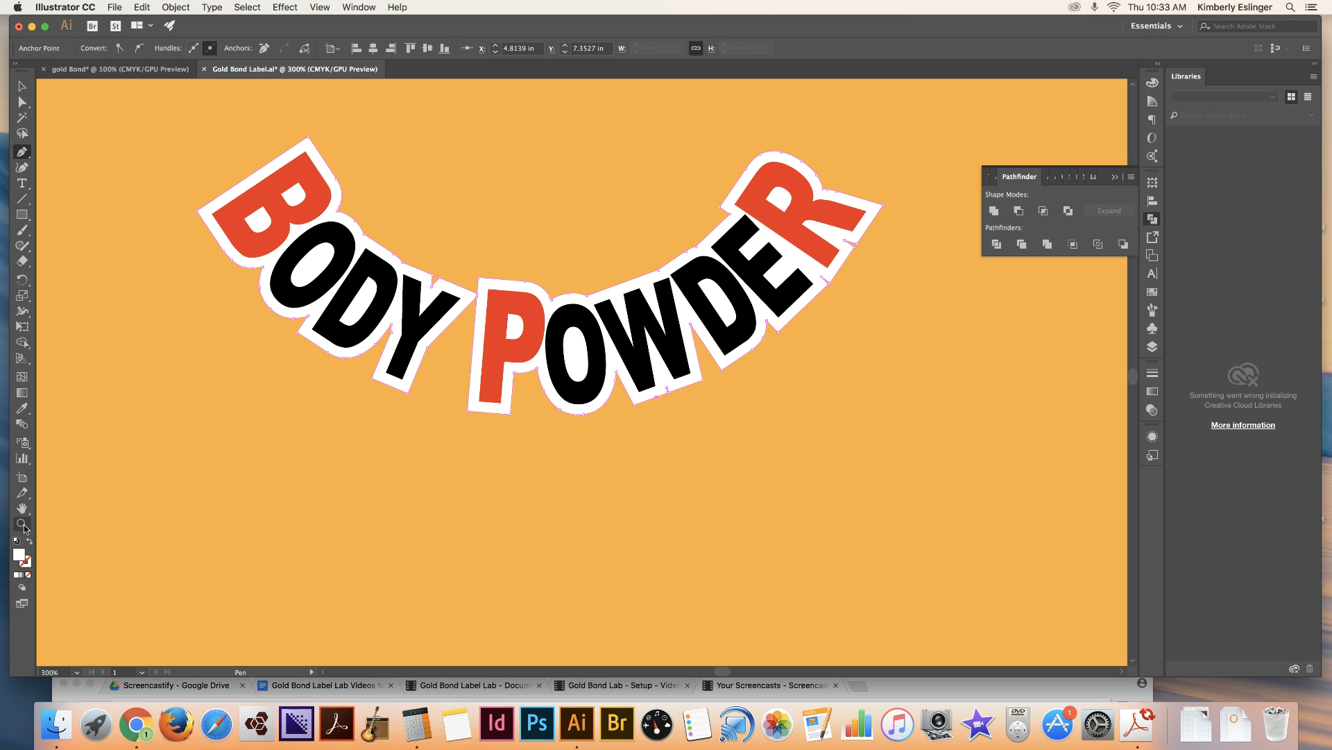
Step: Add two anchor points on the white outline's lower edge beneath the W and move one down and to the right, forming a spike
key(z)
click(654, 393)
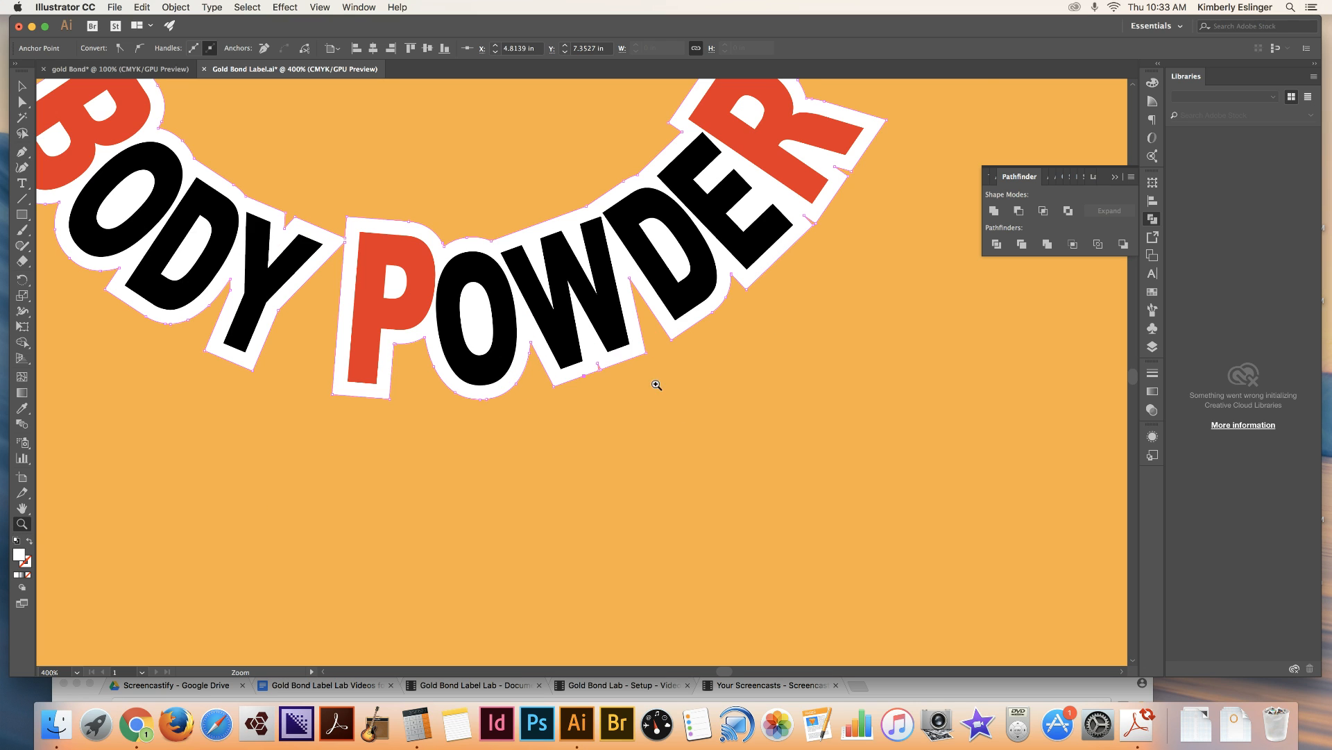
click(603, 352)
click(596, 427)
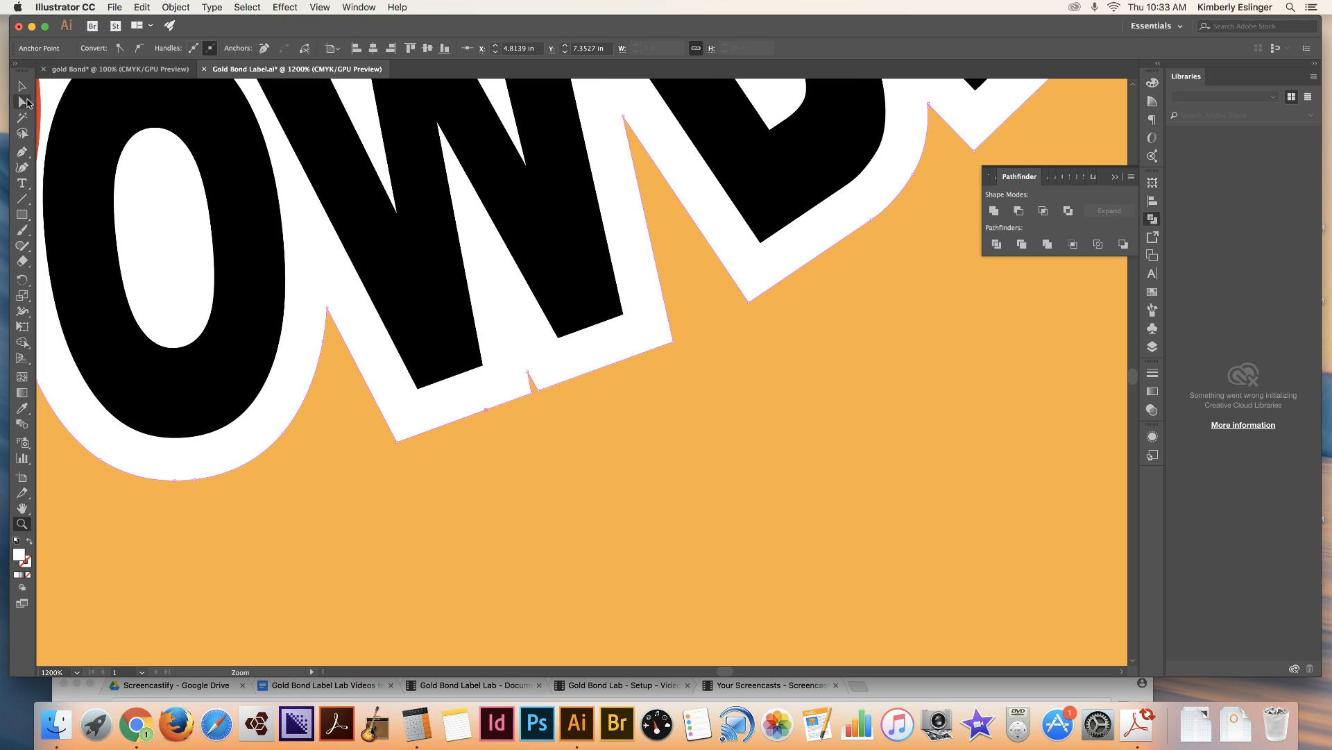
click(22, 151)
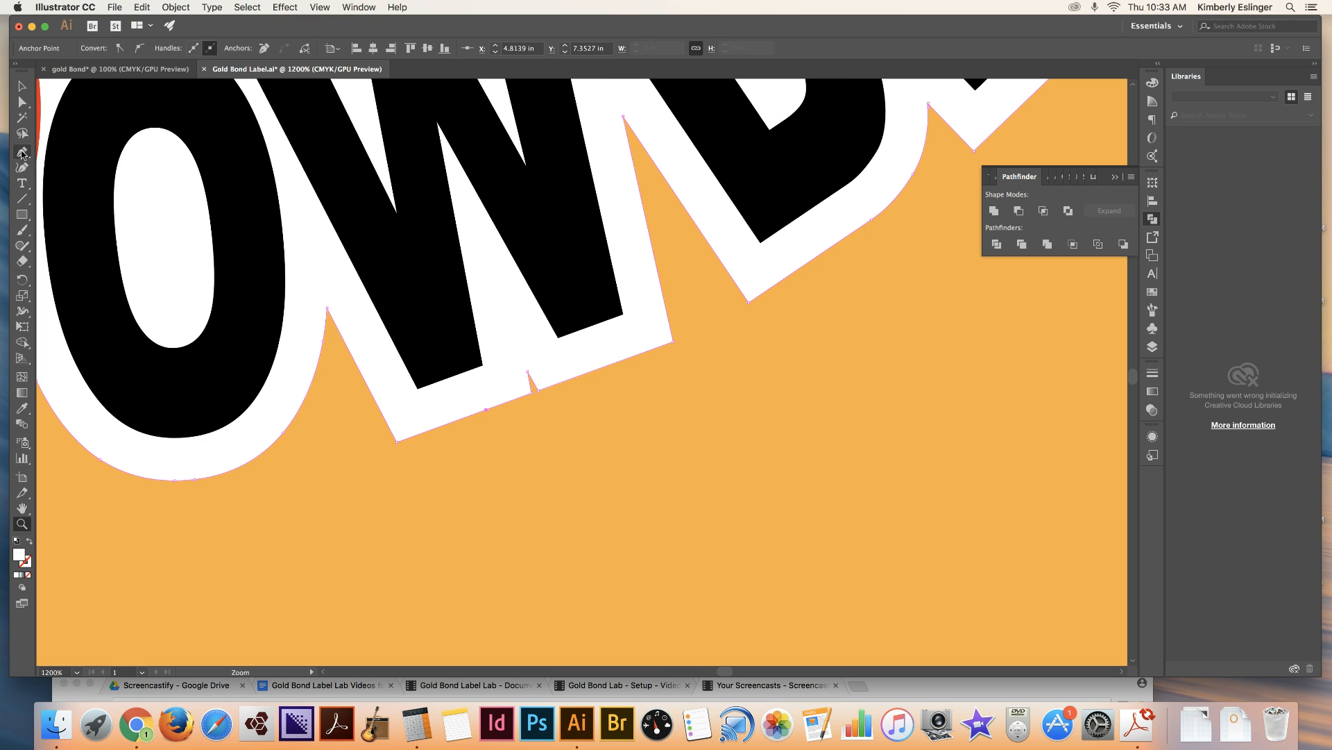
click(460, 419)
click(475, 413)
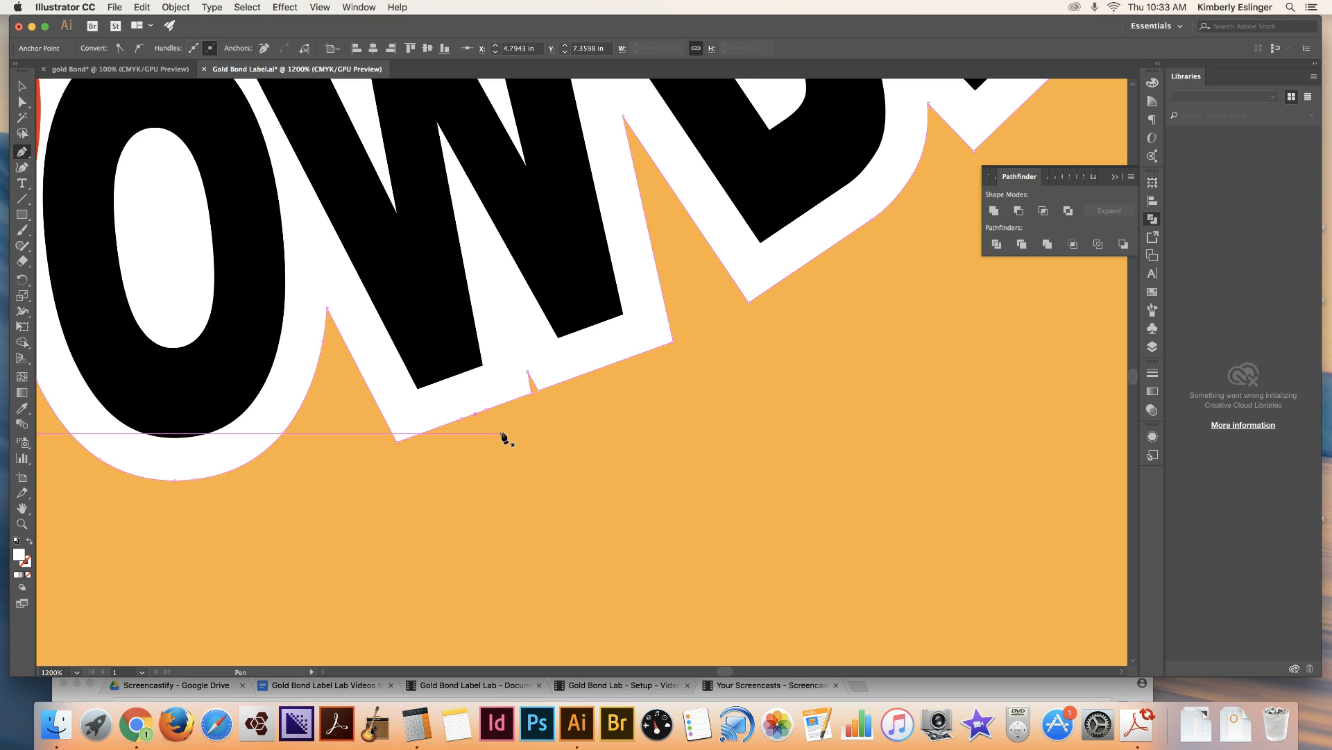
key(Down)
key(Down)
key(Down)
key(Down)
key(Down)
key(Down)
key(Down)
key(Down)
key(Down)
key(Down)
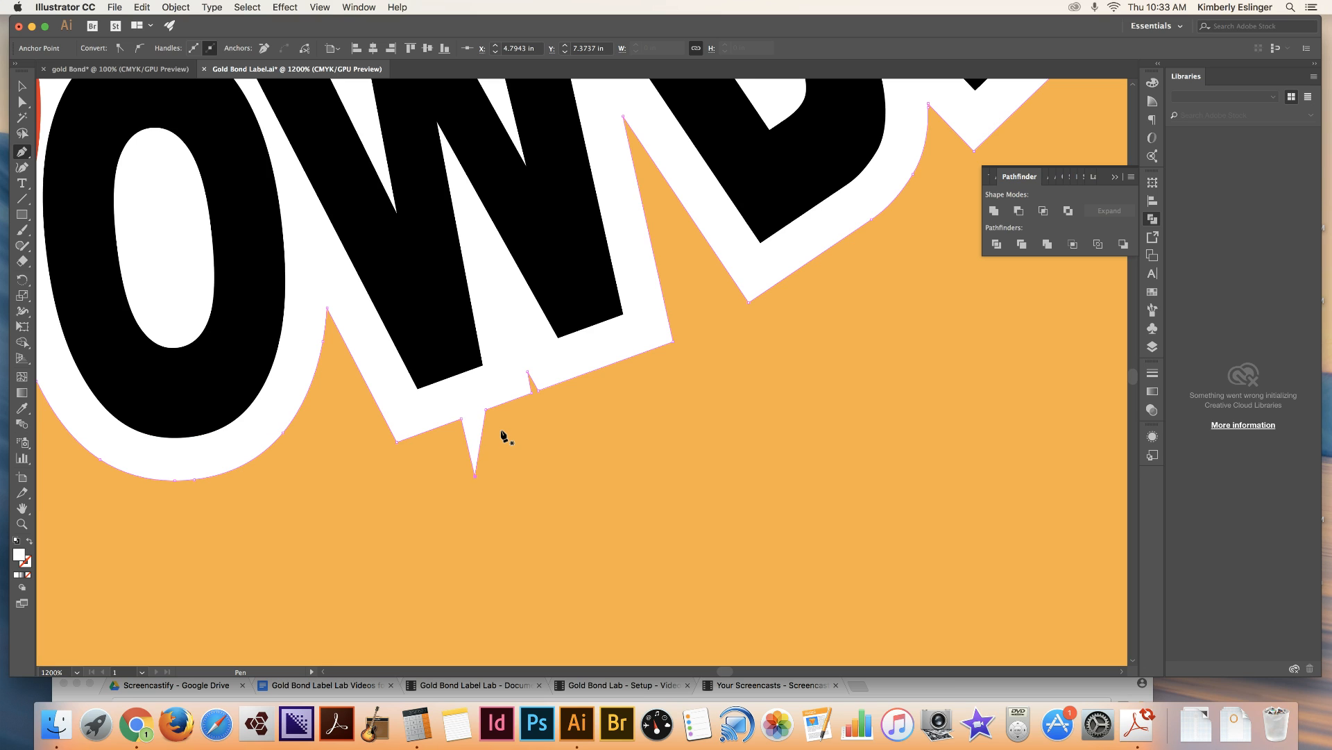
key(Right)
key(Right)
key(Right)
key(super+minus)
key(super+minus)
key(super+minus)
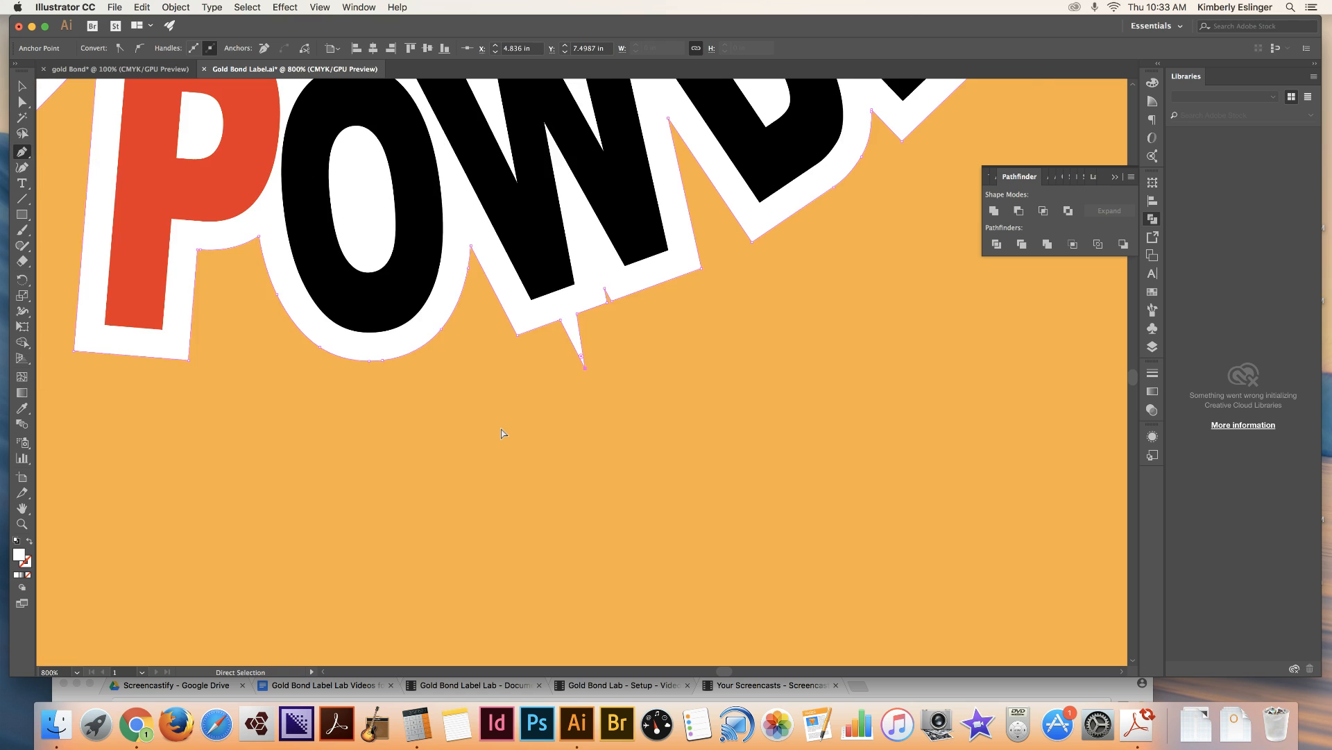
Step: Remove the spike beneath the W from the white outline by deleting its anchor points with the Delete Anchor Point tool
key(v)
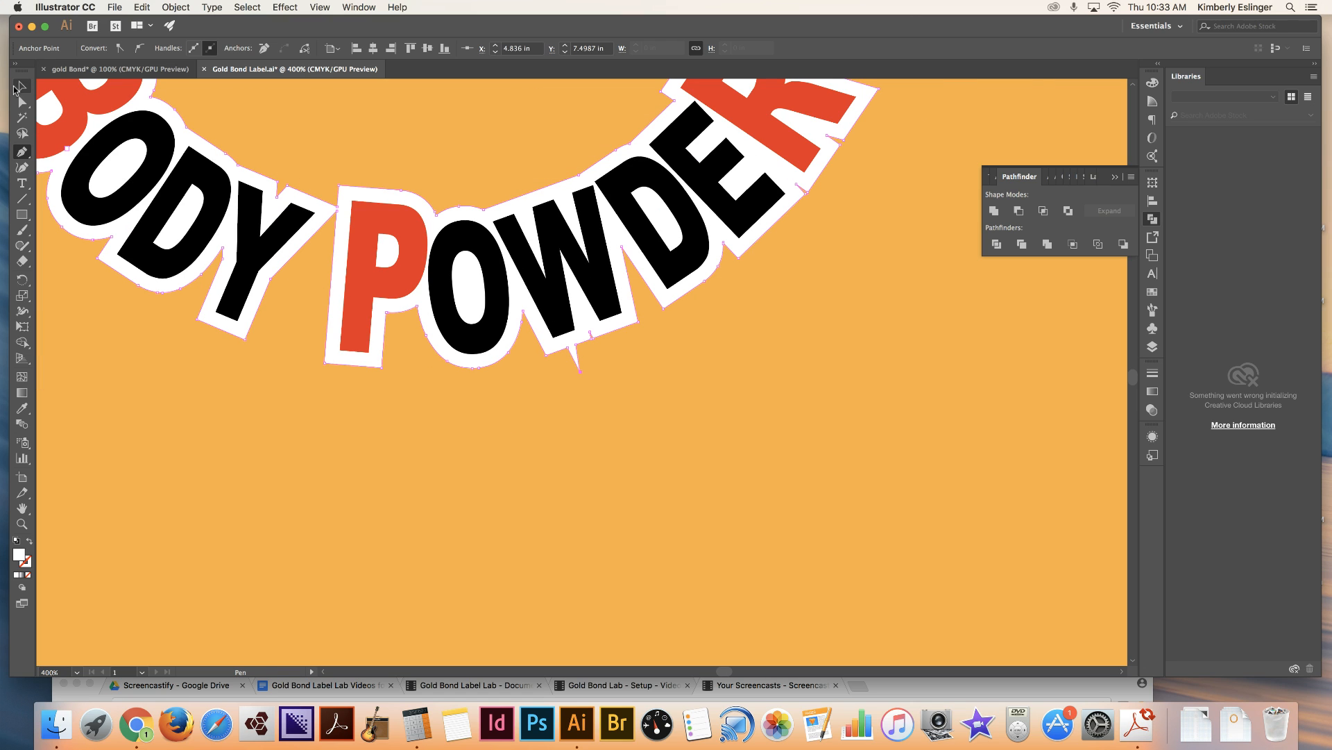
click(574, 429)
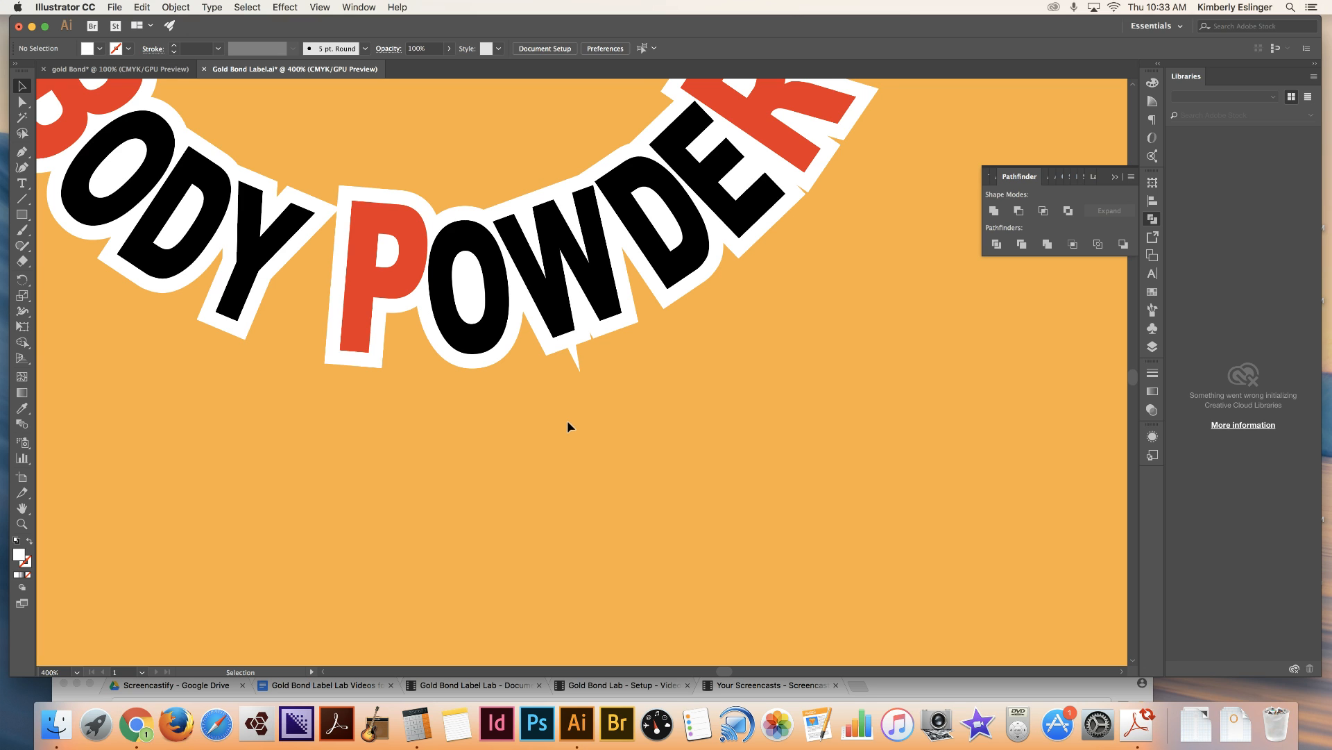
click(551, 351)
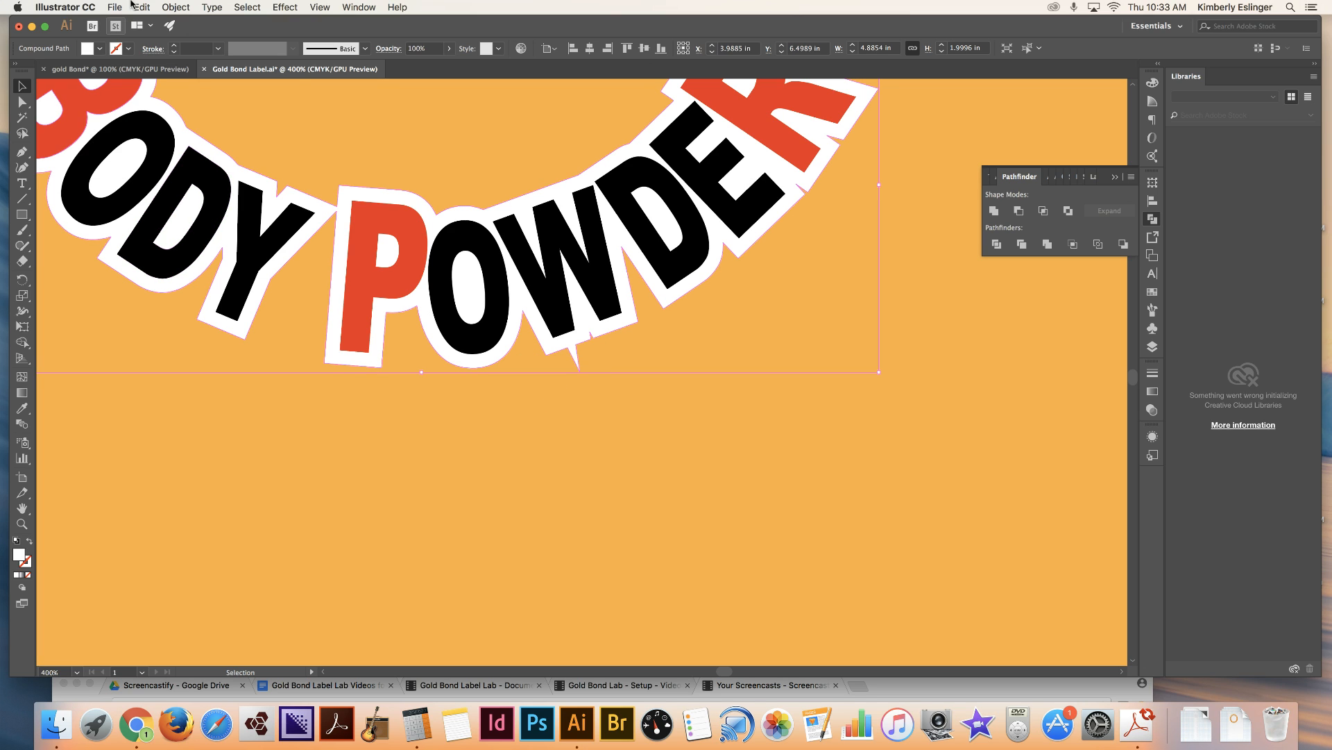
click(171, 7)
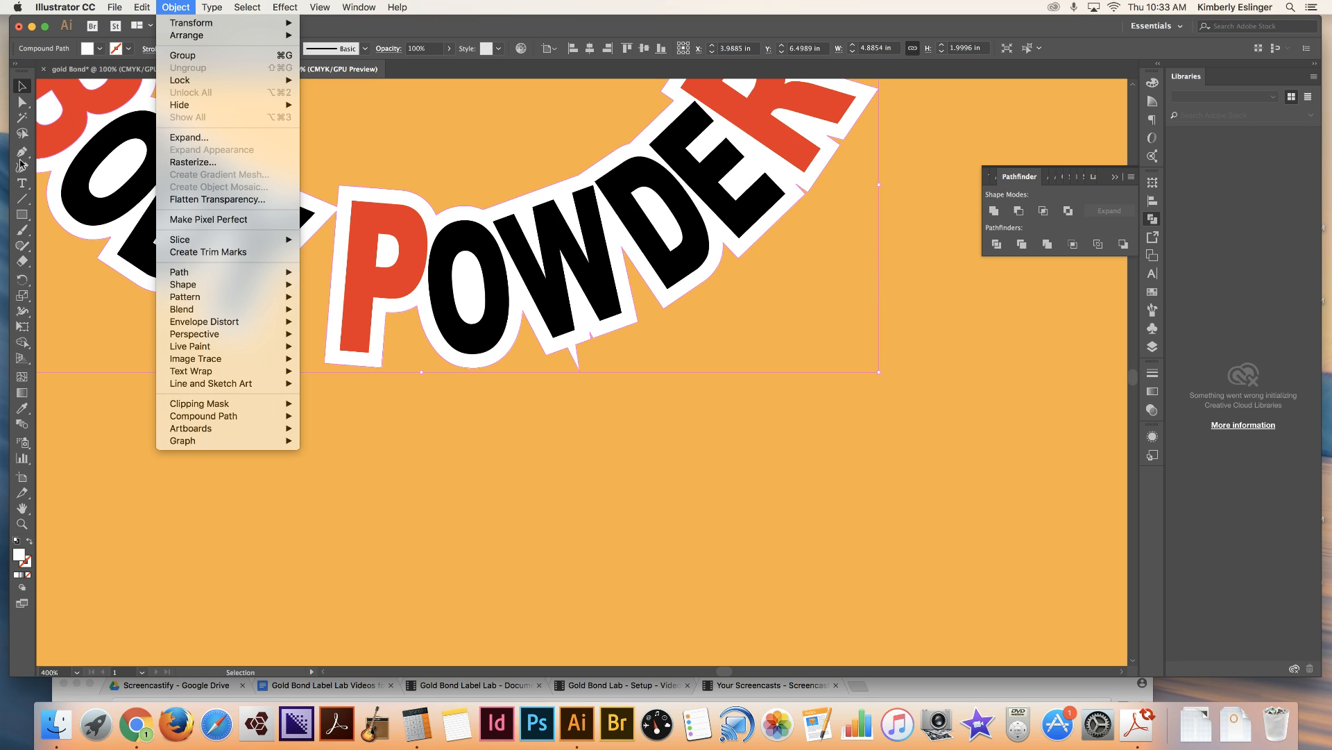
click(23, 155)
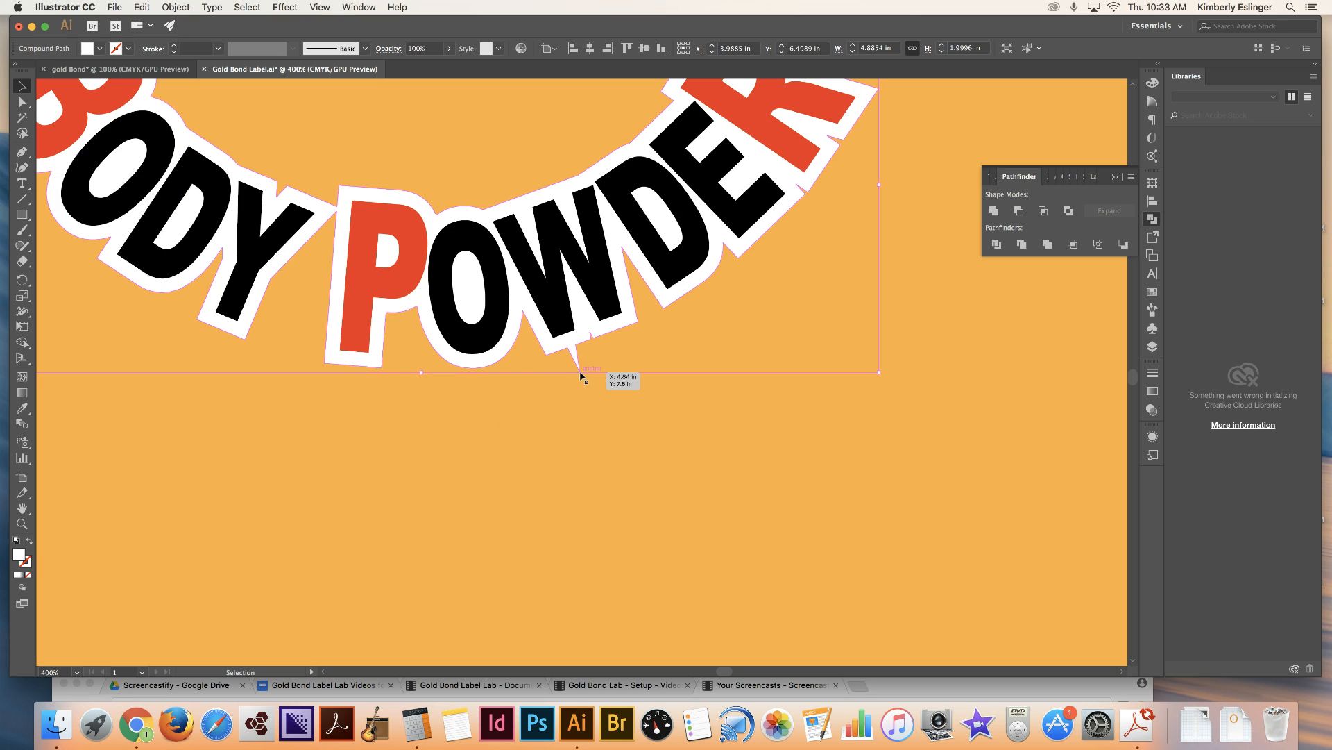
click(22, 102)
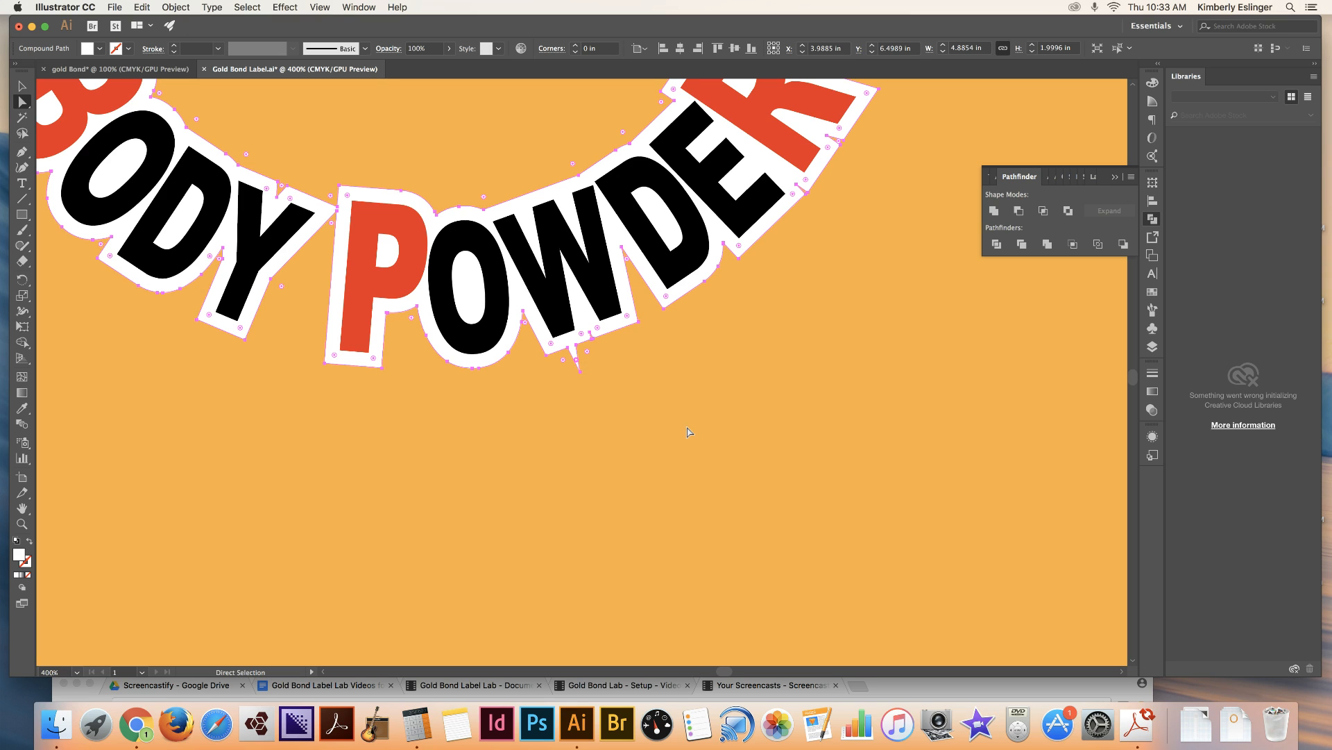
click(22, 152)
click(22, 154)
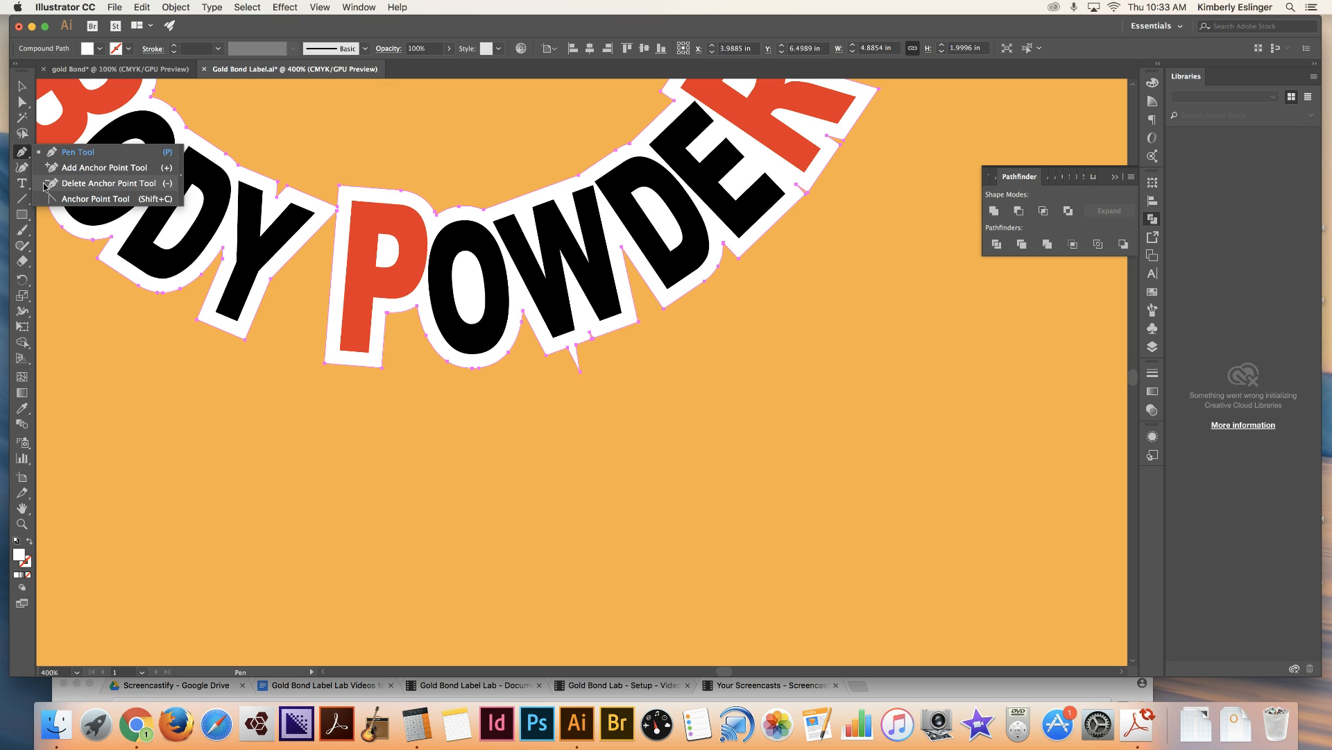
click(87, 184)
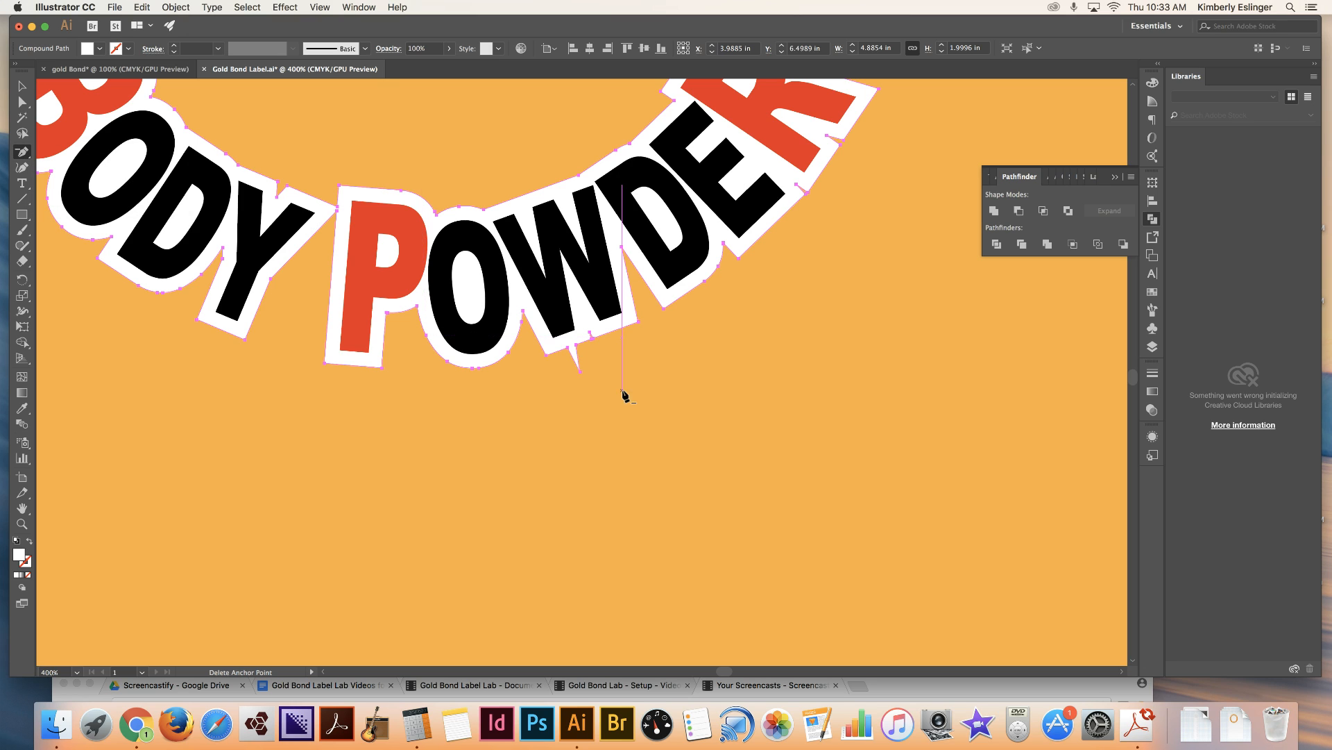
click(580, 374)
click(570, 349)
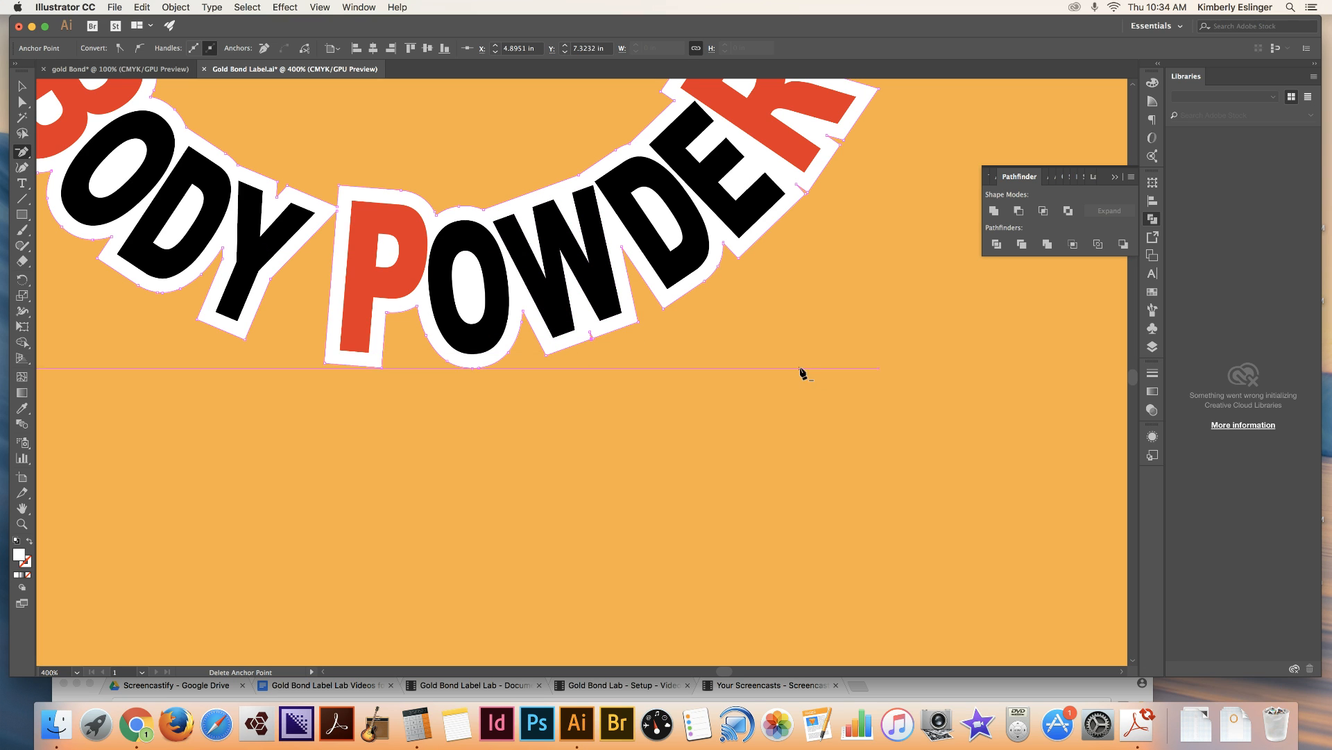
Step: Examine the white outline around the whole BODY POWDER lettering for remaining notches
key(space)
drag(727, 274, 809, 536)
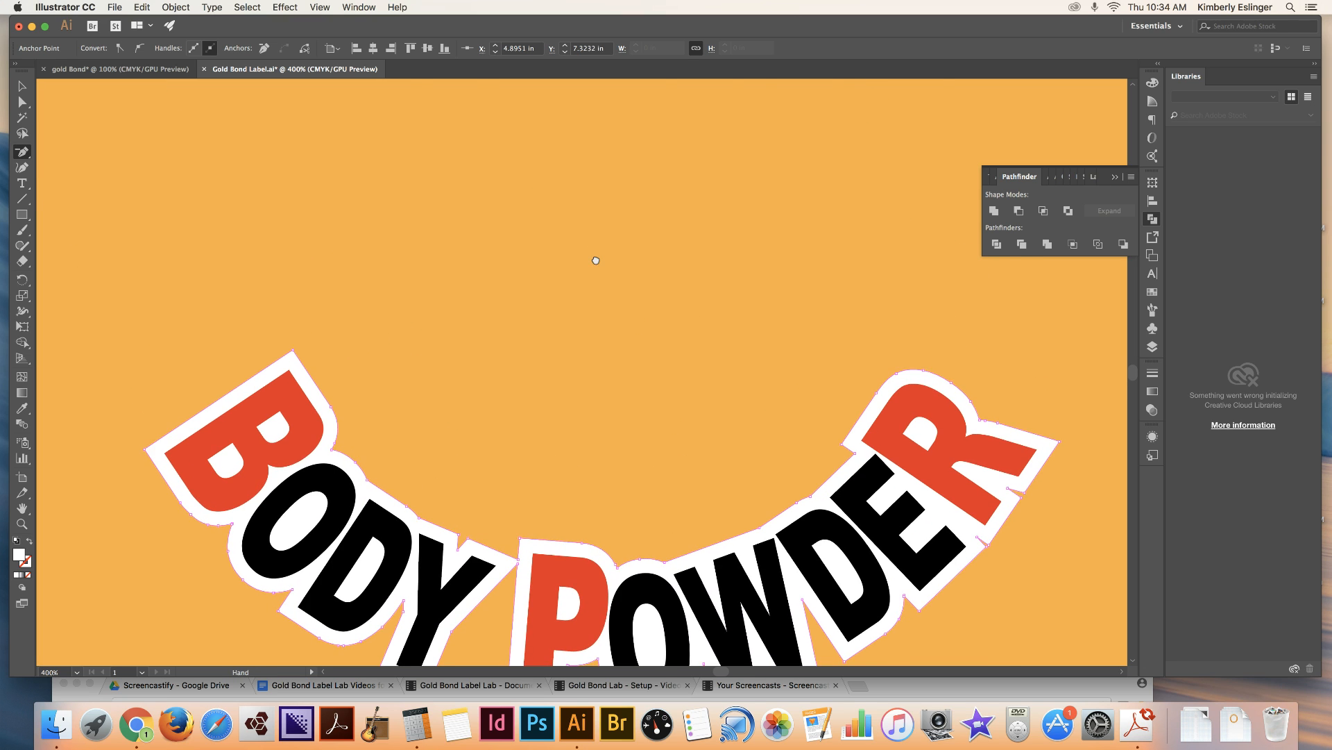
drag(597, 259, 461, 215)
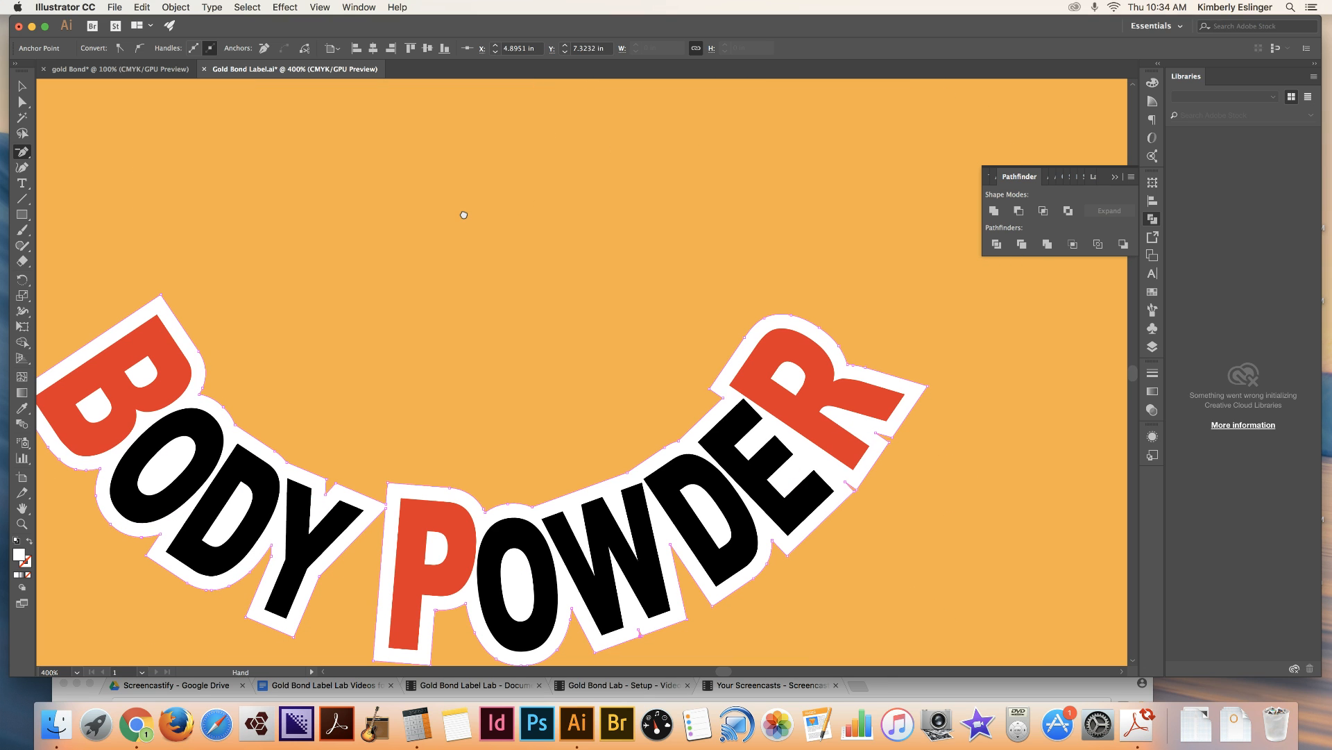
key(super+minus)
key(super+minus)
key(super+minus)
key(super+minus)
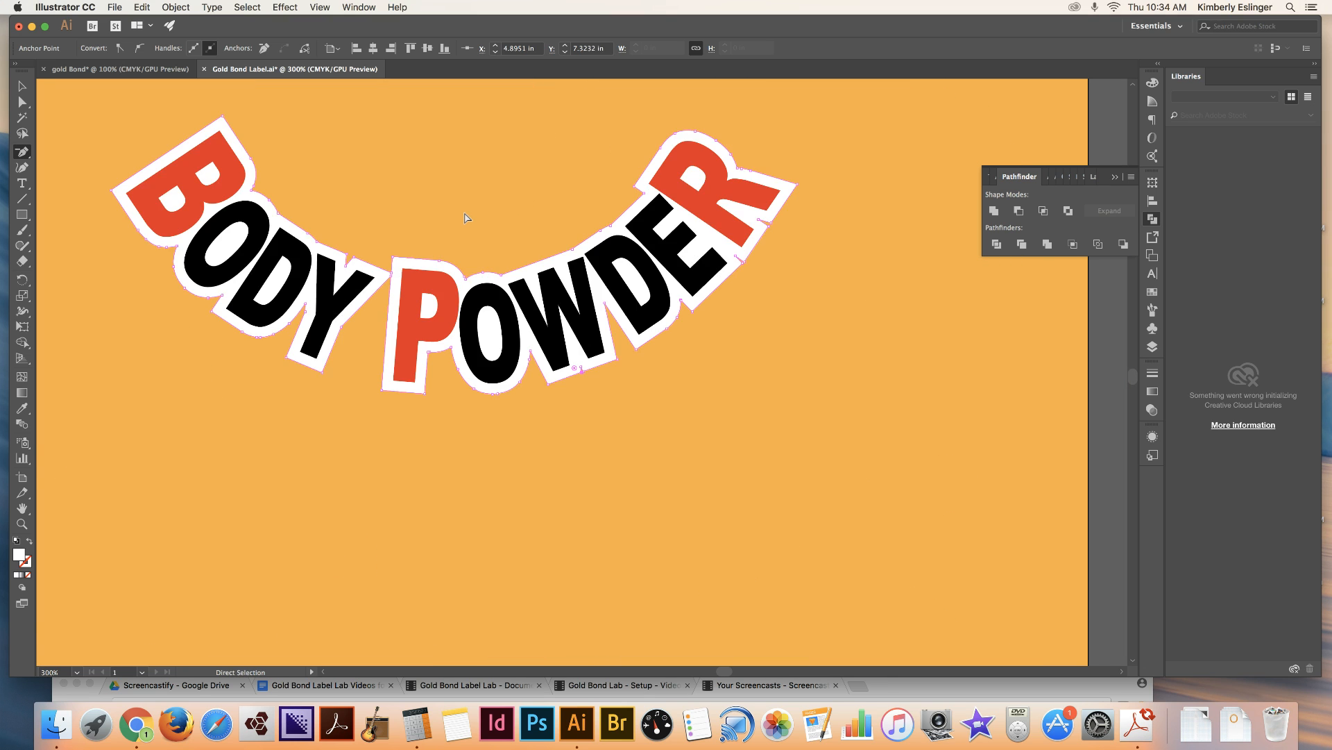